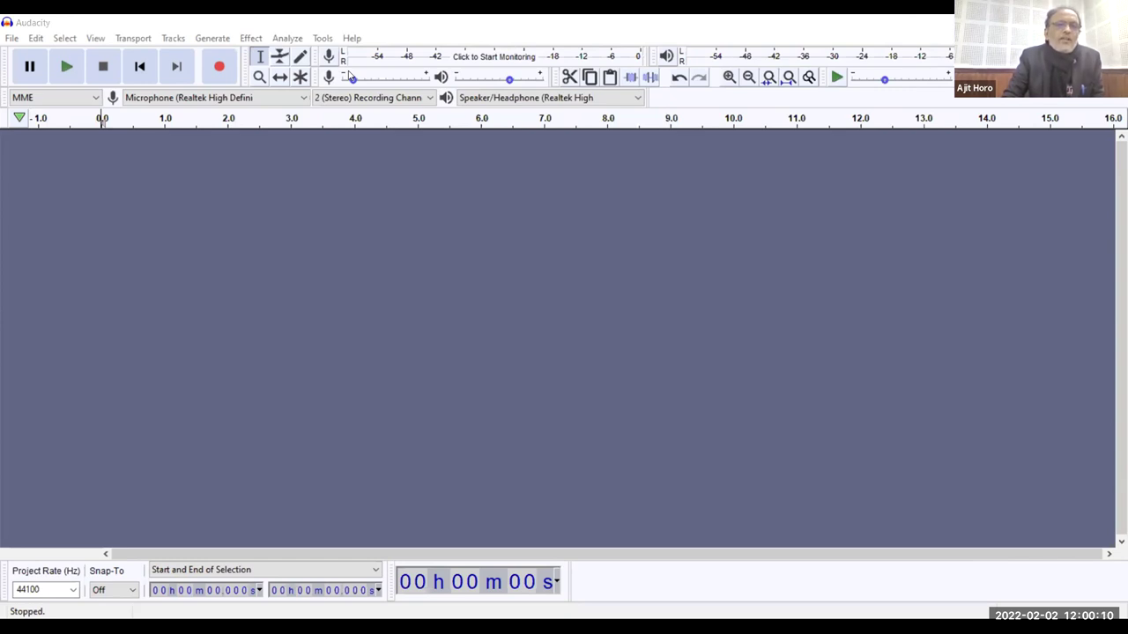
# - Record a test clip about 8 seconds long and delete its track
pyautogui.press('r')
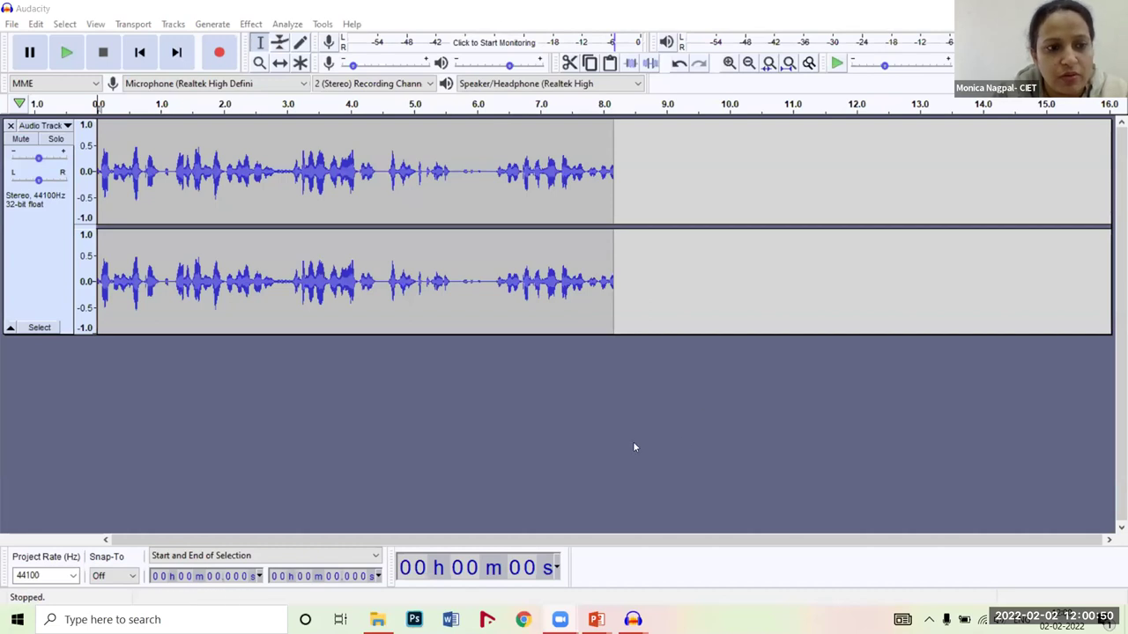
pyautogui.click(156, 6)
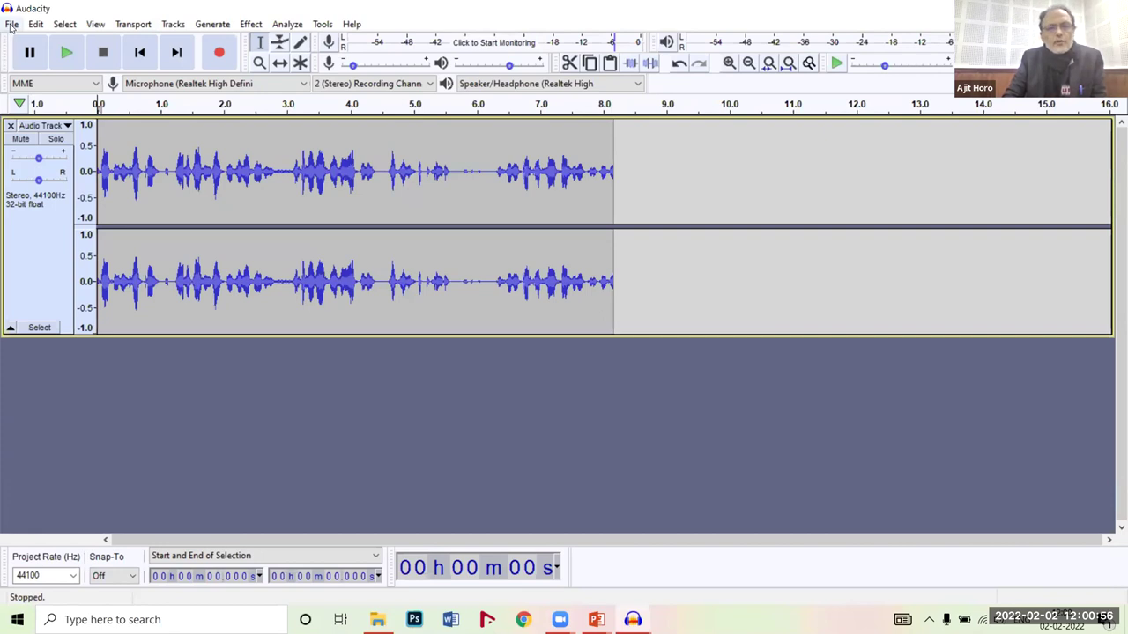
pyautogui.click(13, 25)
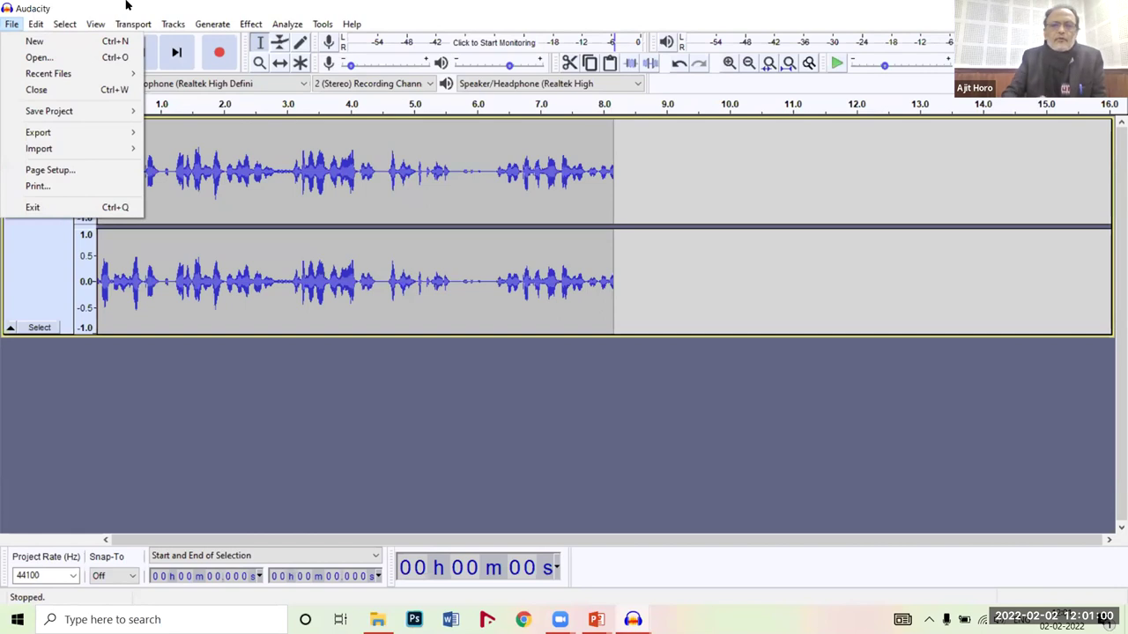
pyautogui.click(135, 152)
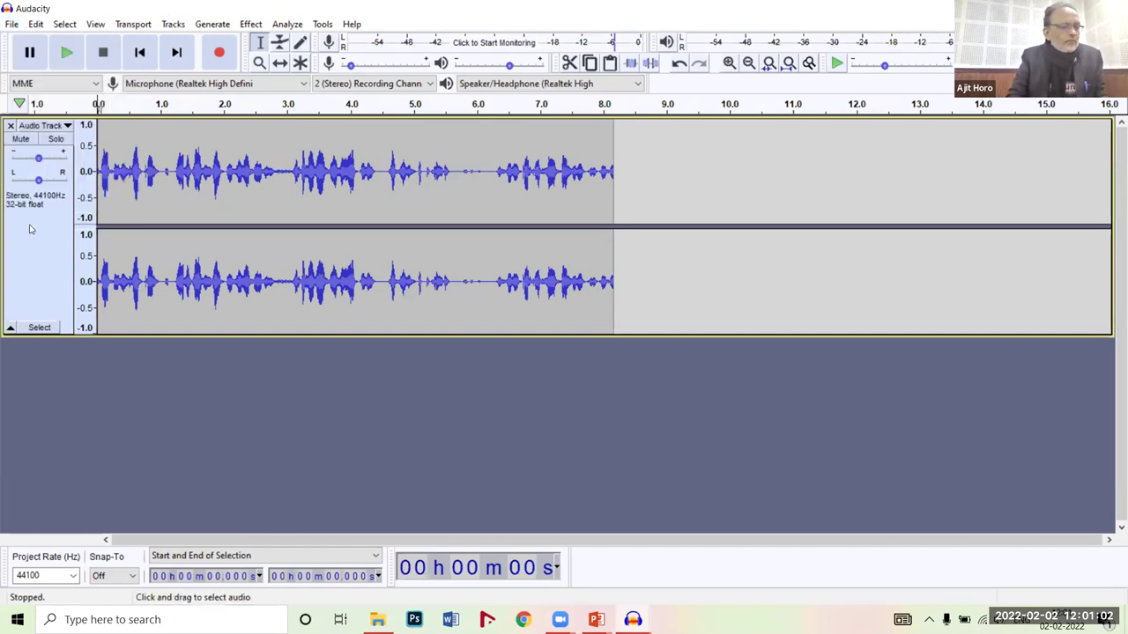
pyautogui.click(24, 273)
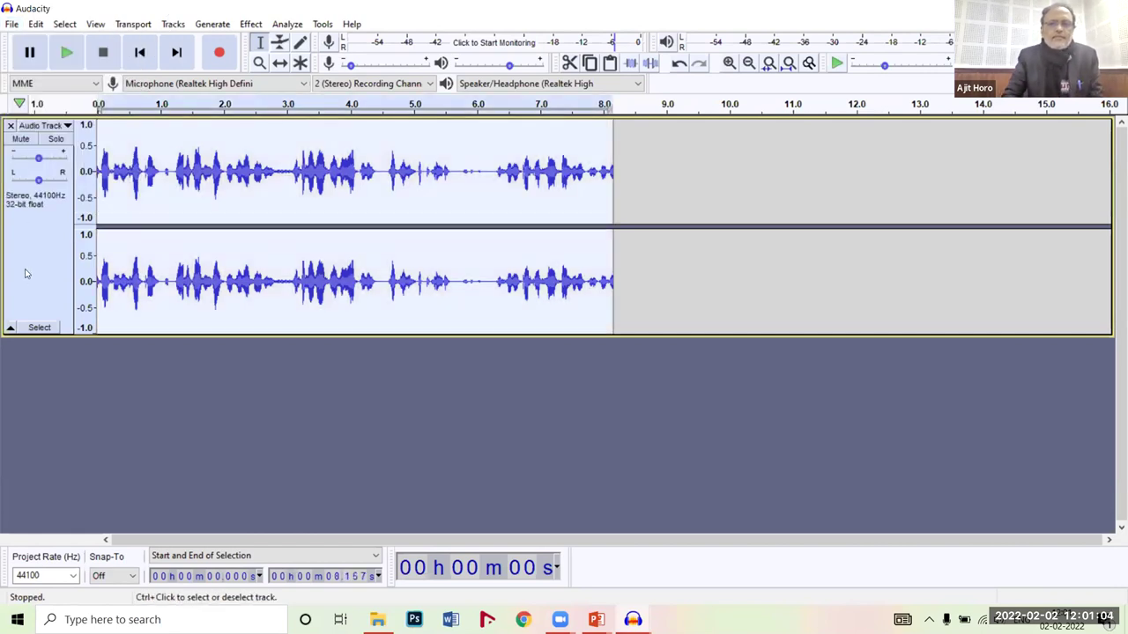
pyautogui.click(11, 126)
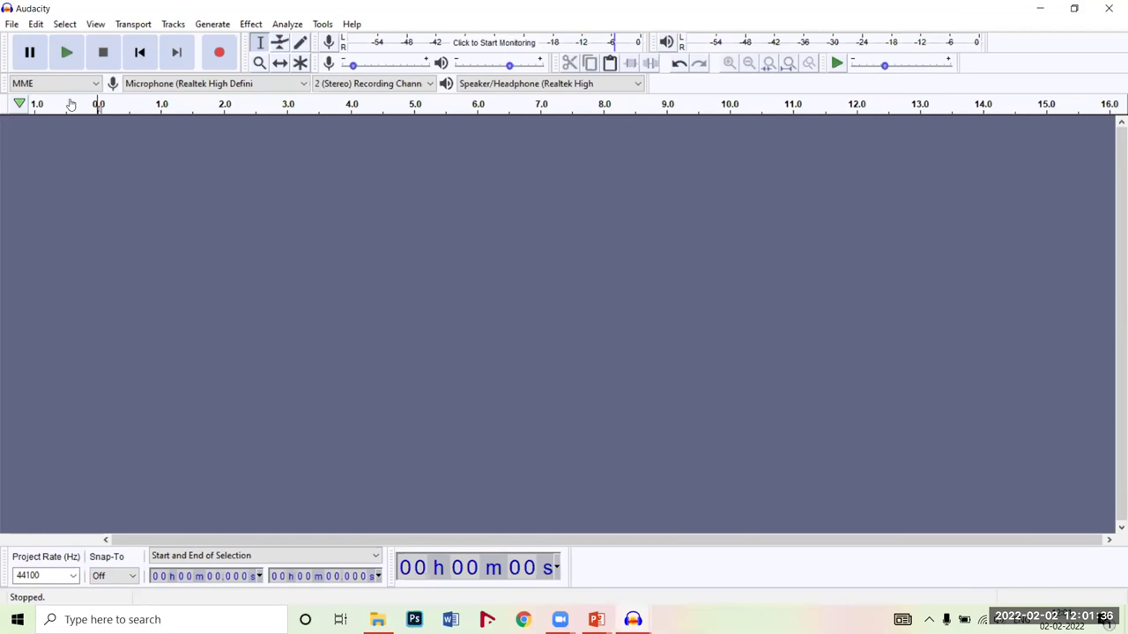
# - Create a new project and add an empty stereo track to it
pyautogui.click(11, 23)
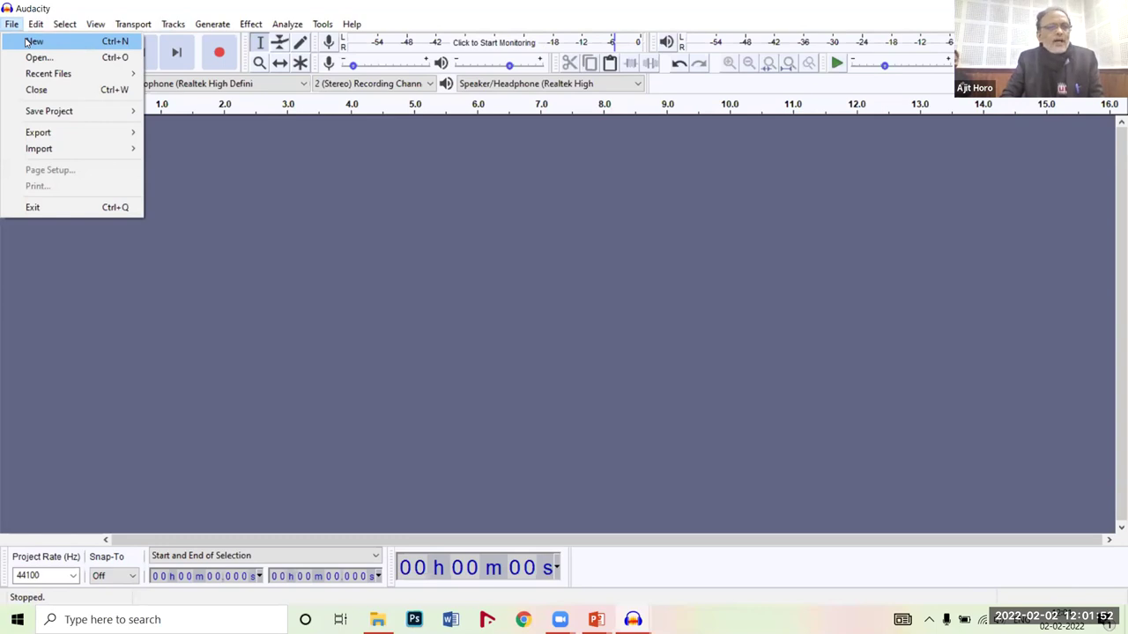
pyautogui.click(27, 41)
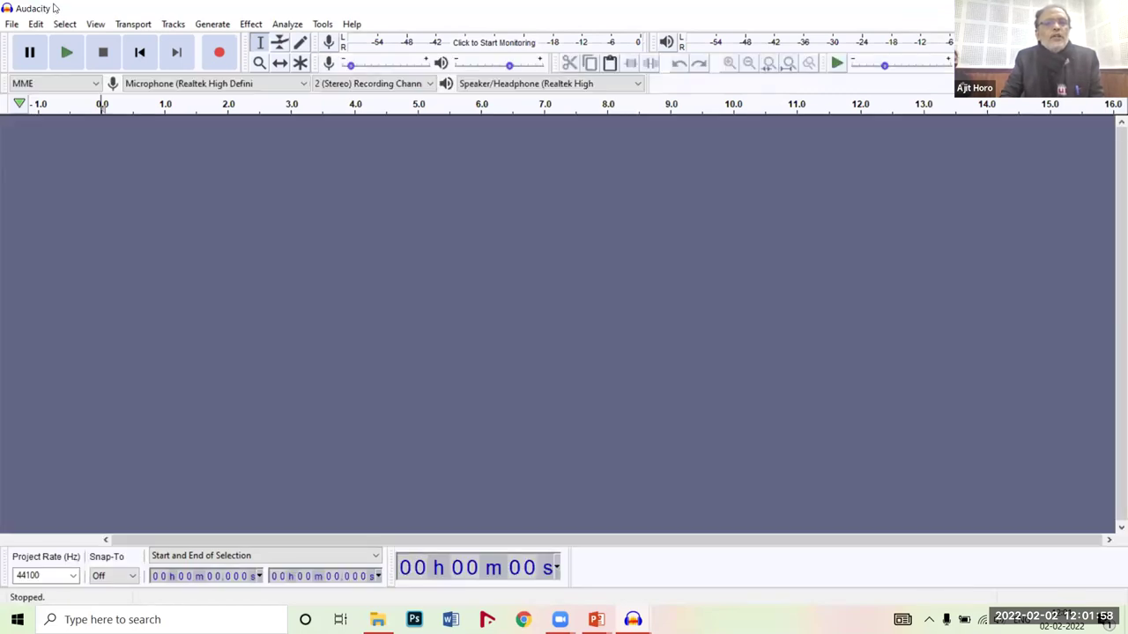
pyautogui.click(172, 25)
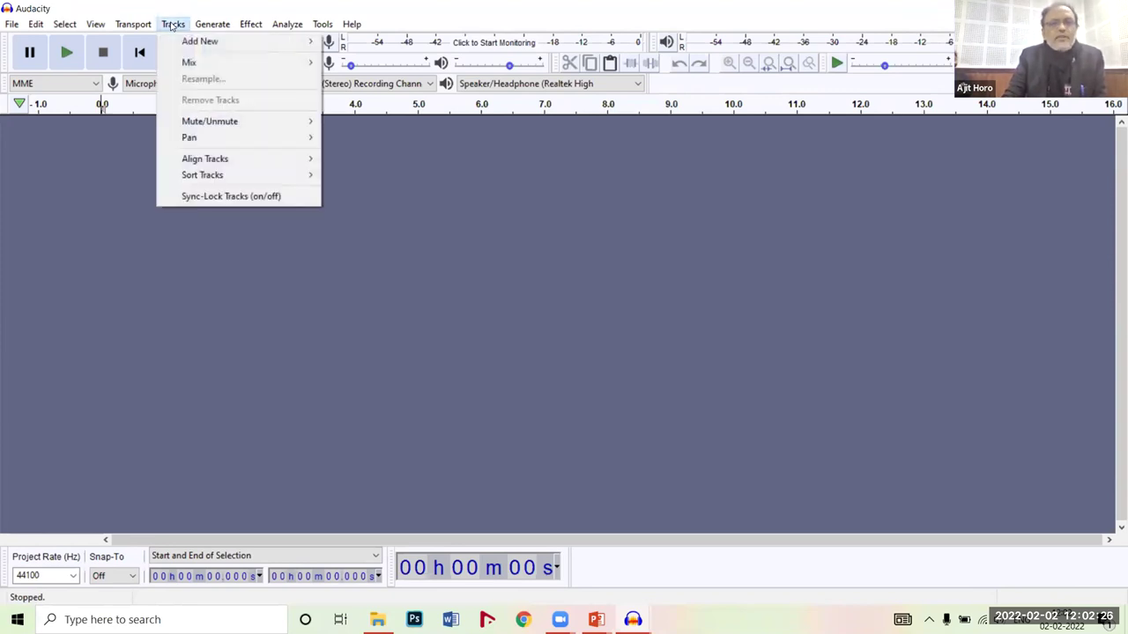
pyautogui.moveTo(208, 41)
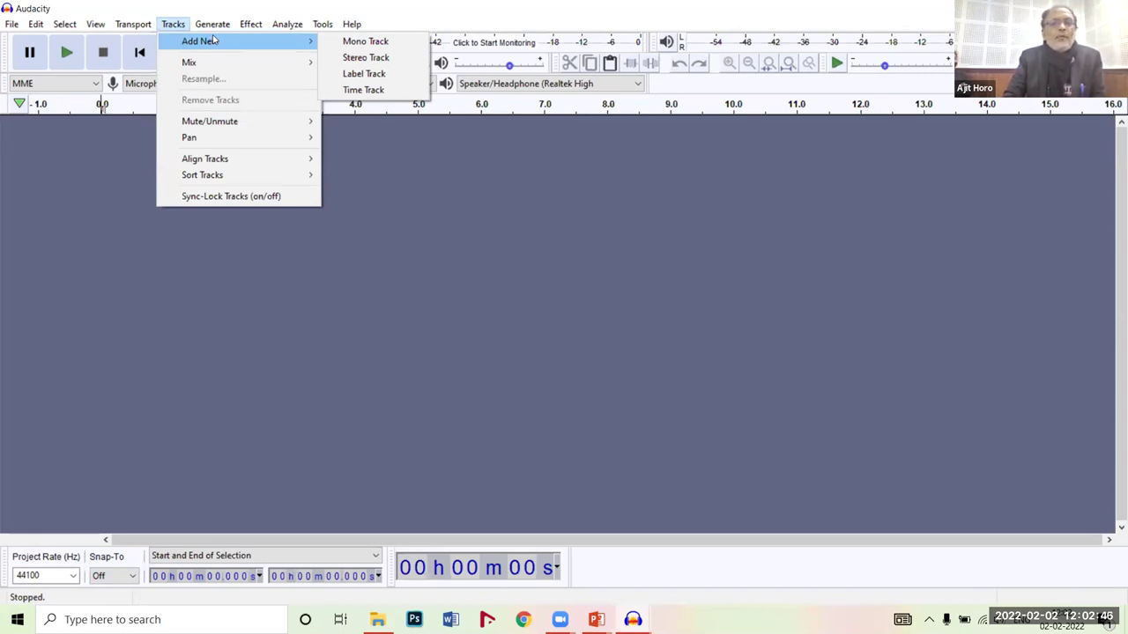
pyautogui.click(341, 58)
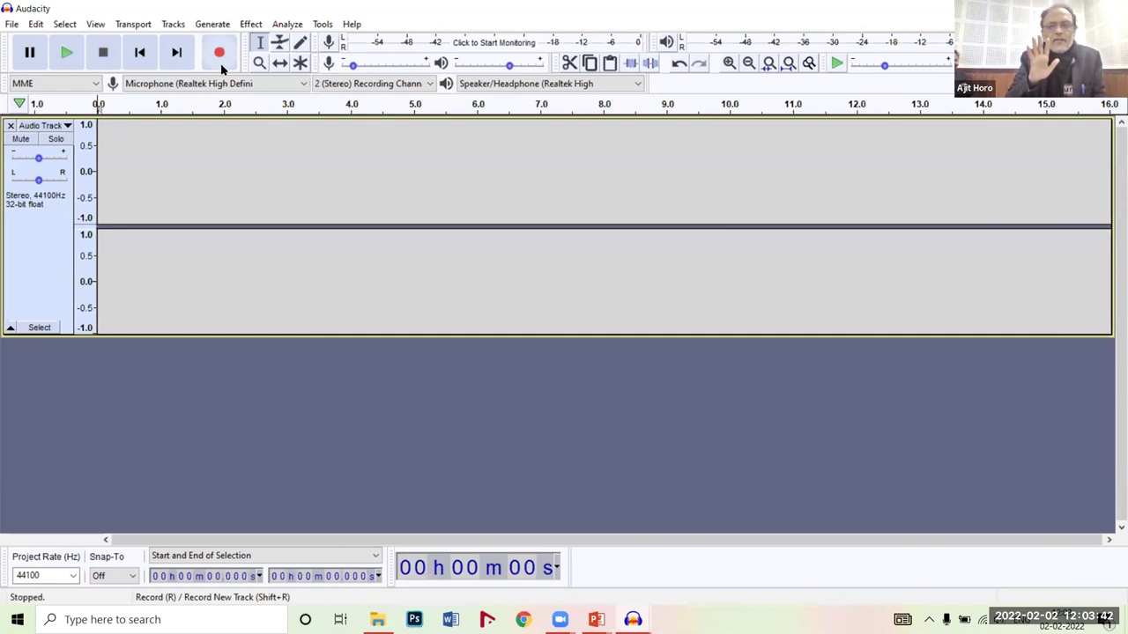
# - Record about 46 seconds of speech on the stereo track and play it back from about 0.48 seconds
pyautogui.click(220, 54)
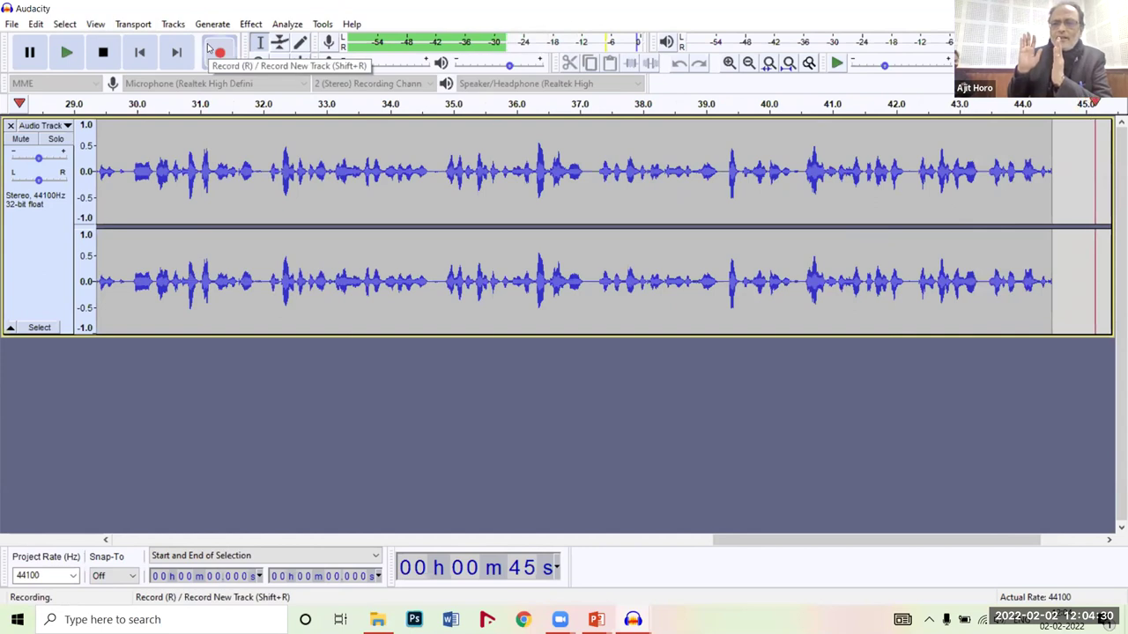
pyautogui.press('space')
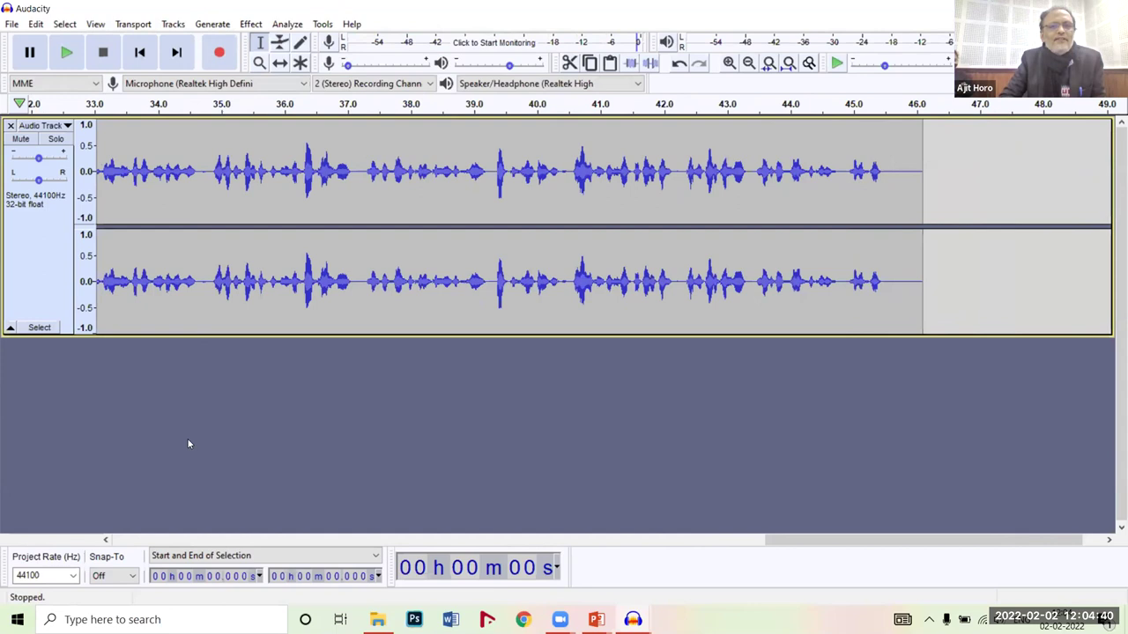
pyautogui.click(139, 54)
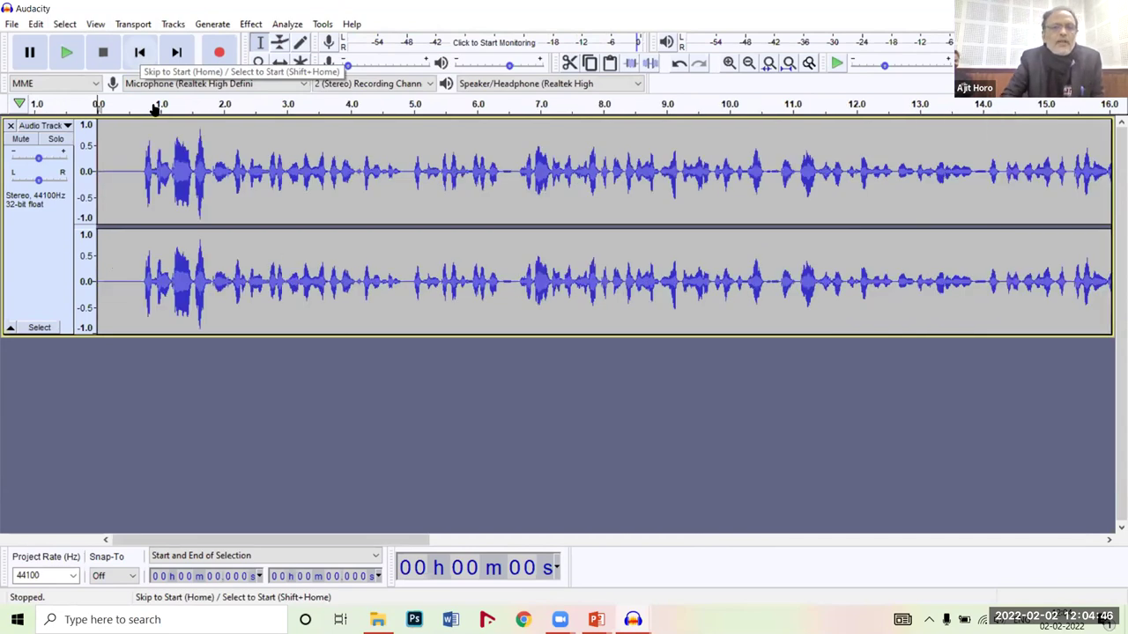
pyautogui.click(128, 133)
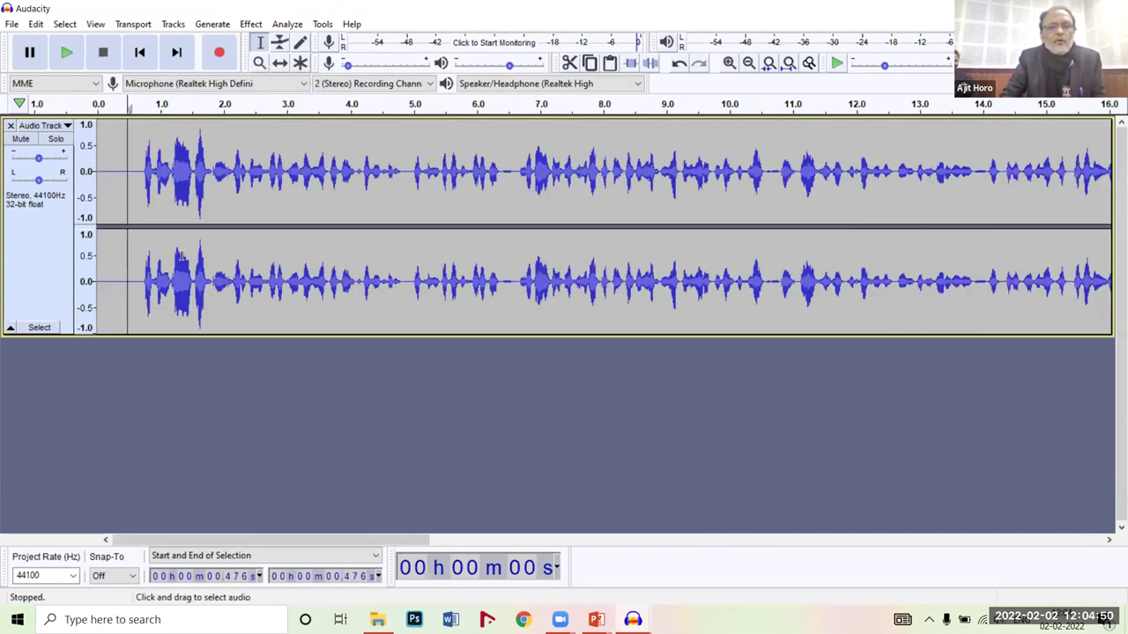
pyautogui.click(65, 52)
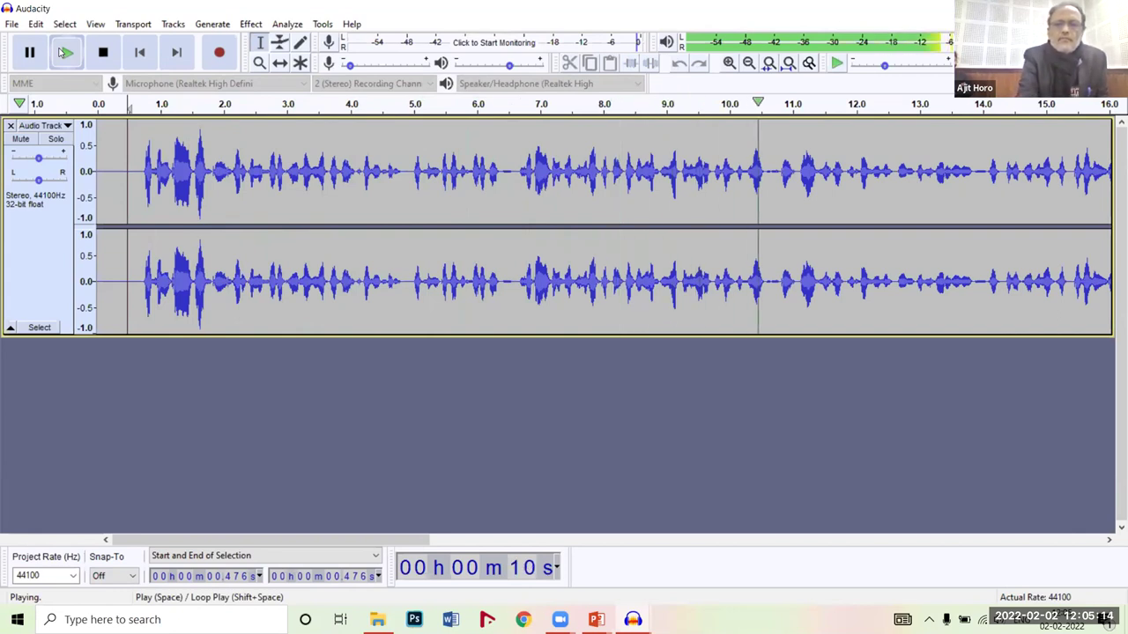
pyautogui.press('space')
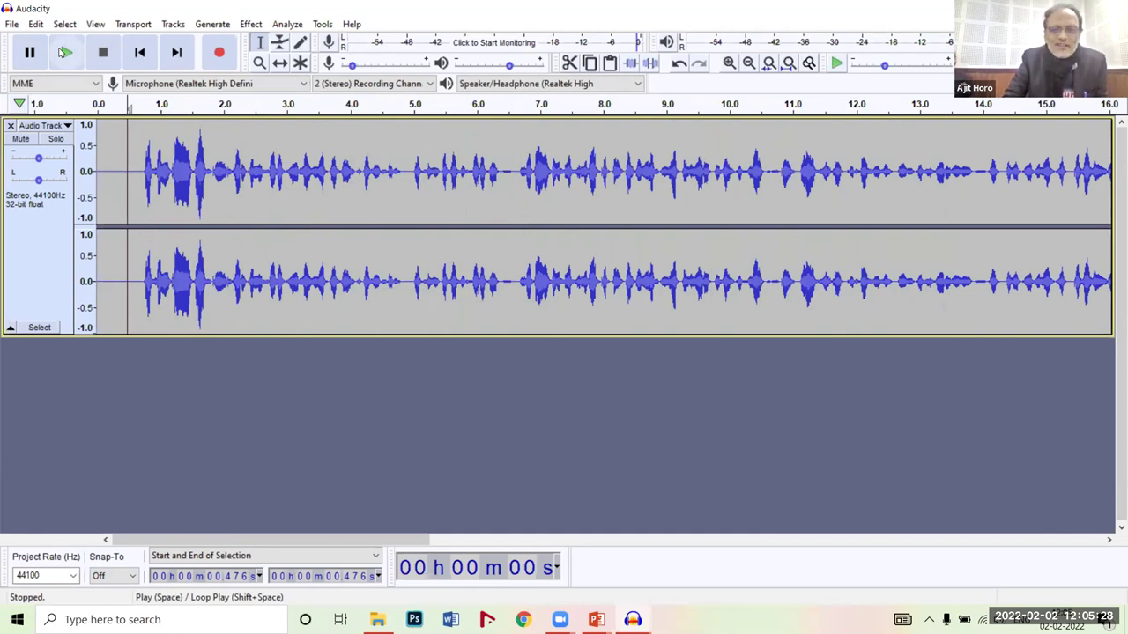
# - Delete the recorded track and add a fresh empty stereo track
pyautogui.click(8, 126)
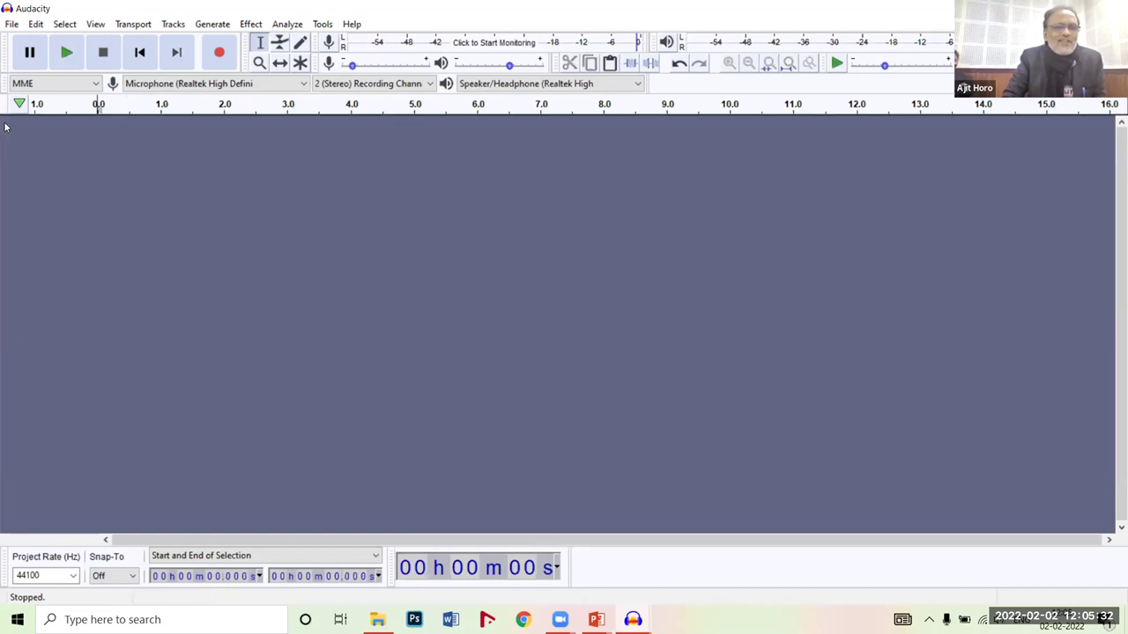
pyautogui.click(174, 24)
pyautogui.moveTo(297, 42)
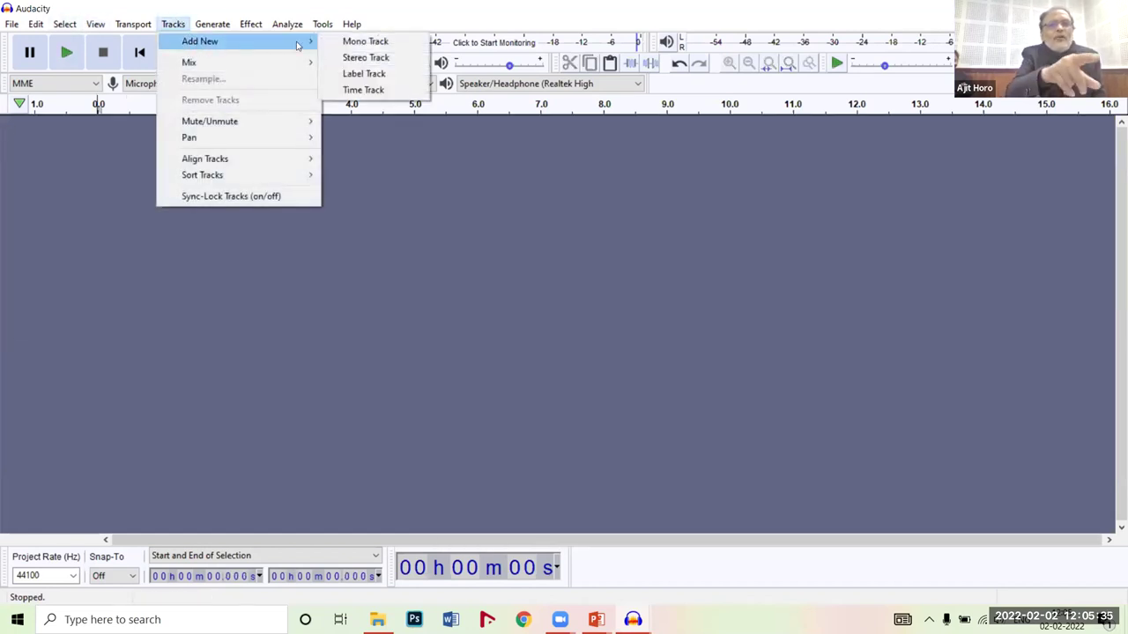
pyautogui.click(345, 58)
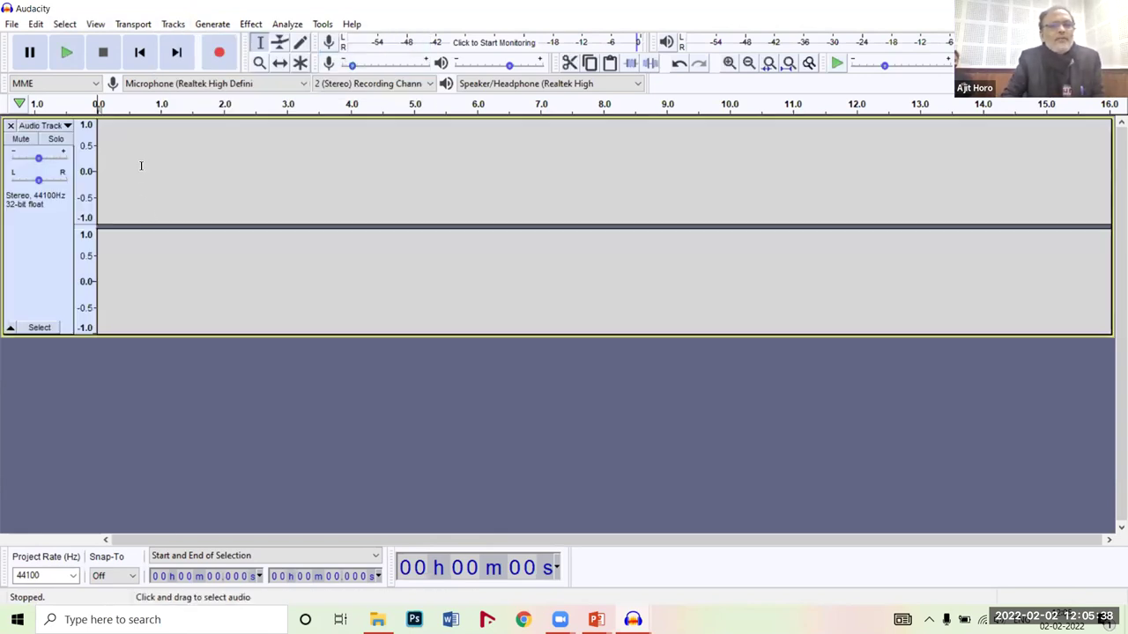
# - Record about 52 seconds of speech on the empty stereo track and return to its start
pyautogui.click(219, 53)
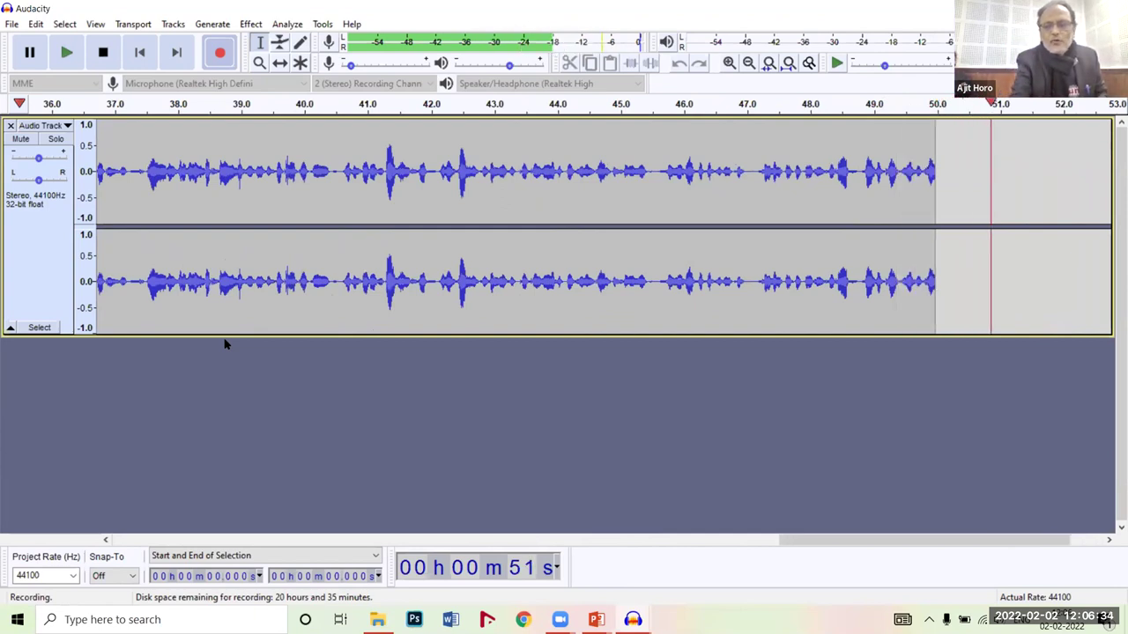
pyautogui.press('space')
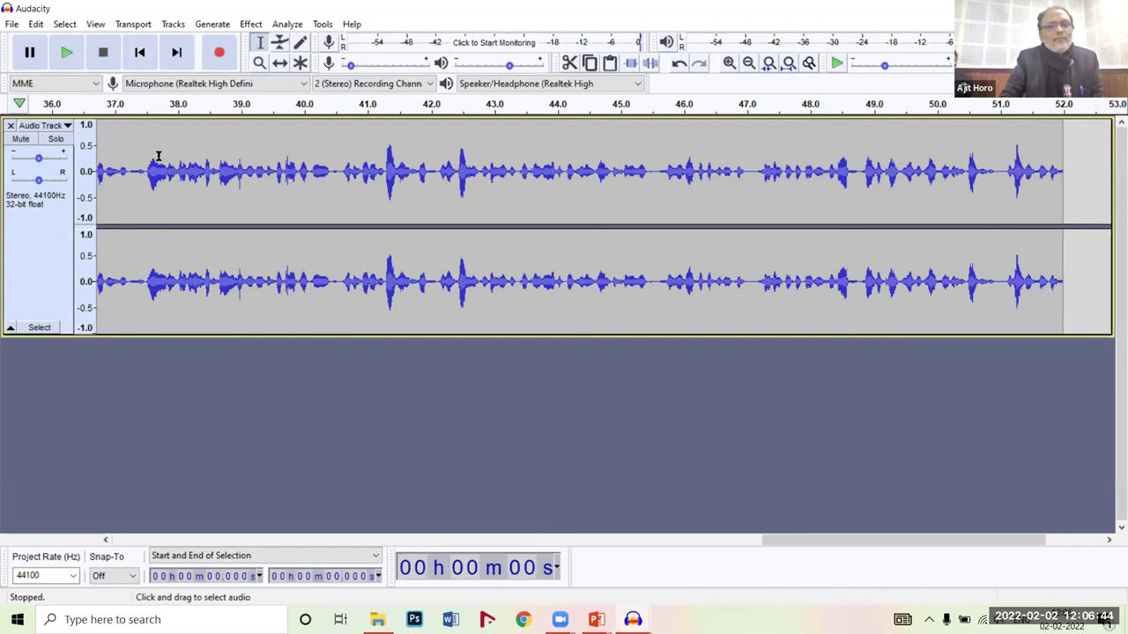
pyautogui.click(139, 52)
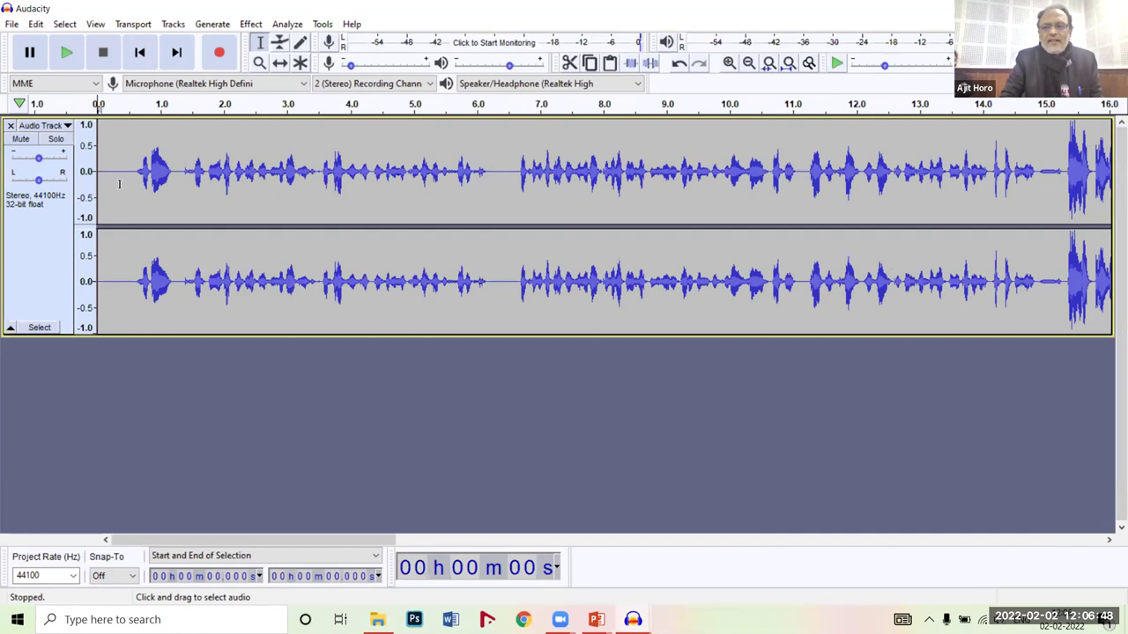
# - Play back the opening of the recording from about 0.28 seconds and stop it
pyautogui.click(143, 212)
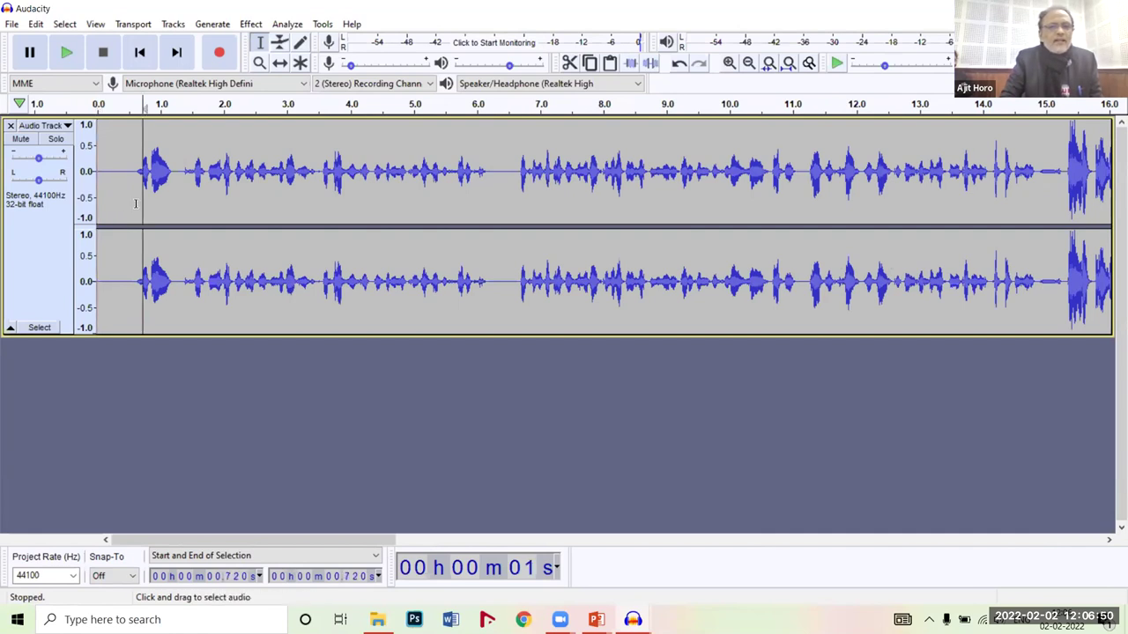
pyautogui.click(114, 200)
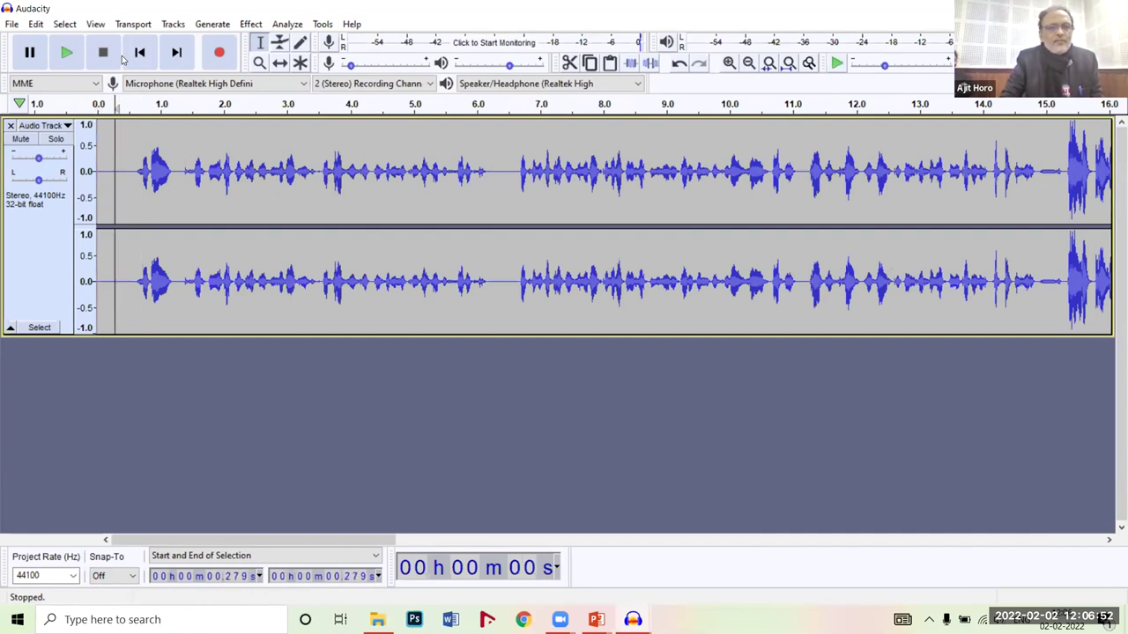
pyautogui.click(66, 53)
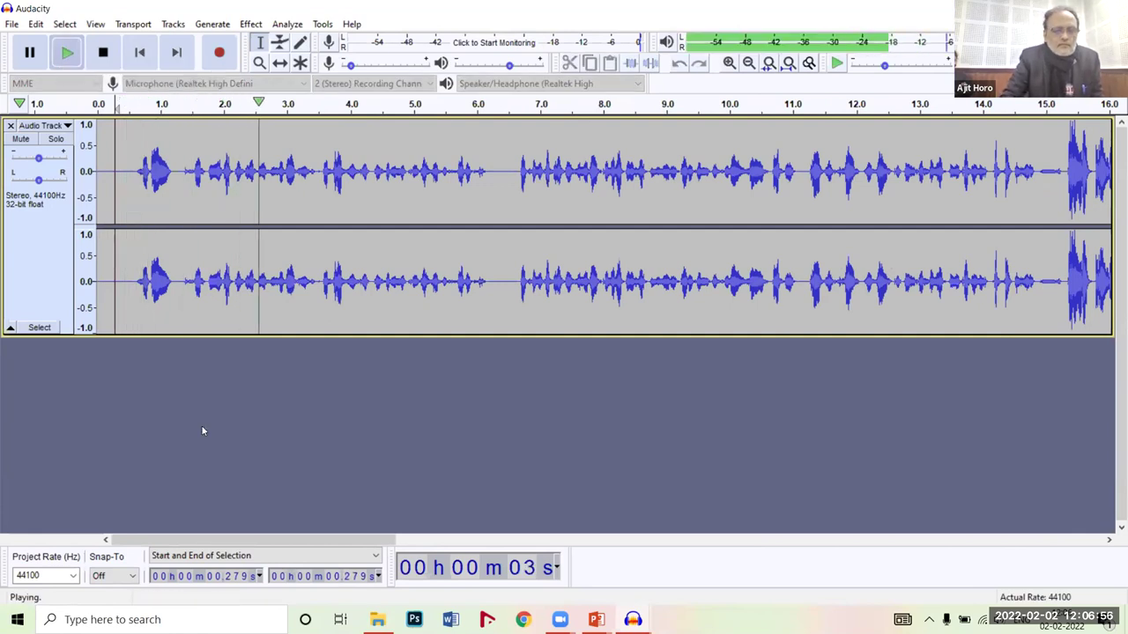
pyautogui.press('space')
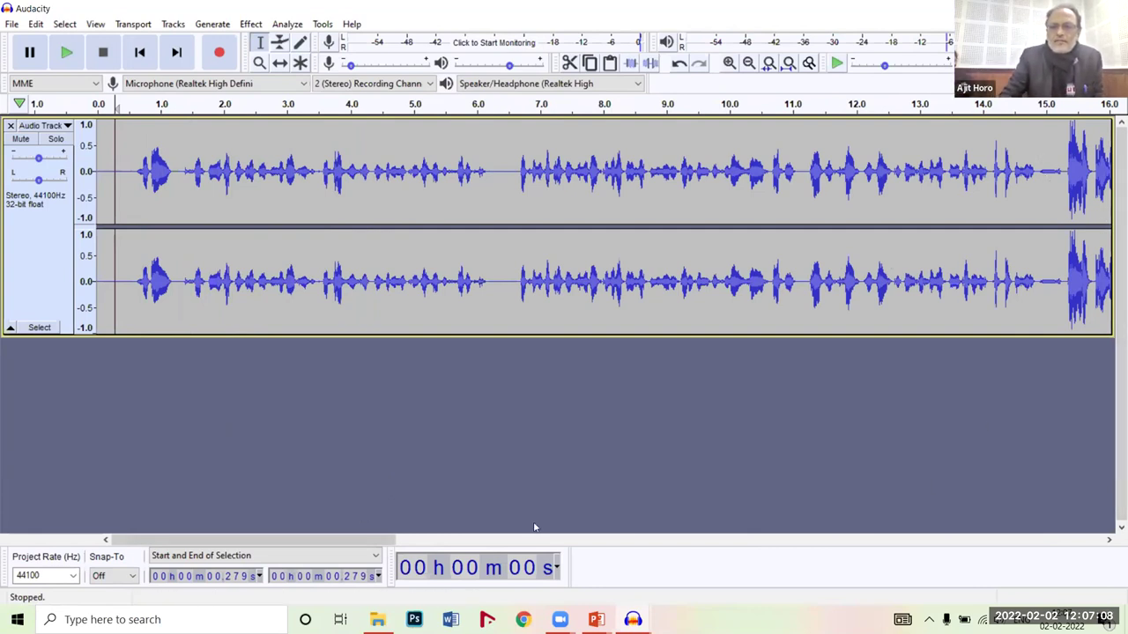
# - Select the loud section from about 15.08 to 16.95 seconds, view the track's options, and clear the selection
pyautogui.moveTo(372, 543); pyautogui.dragTo(524, 508)
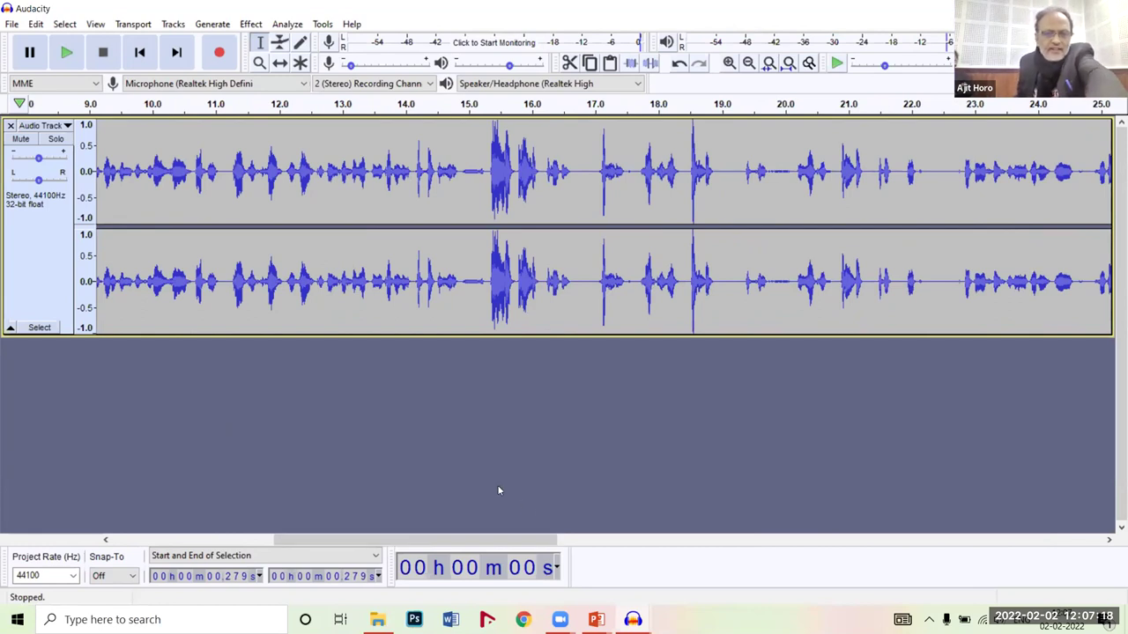
pyautogui.moveTo(235, 185); pyautogui.dragTo(589, 199)
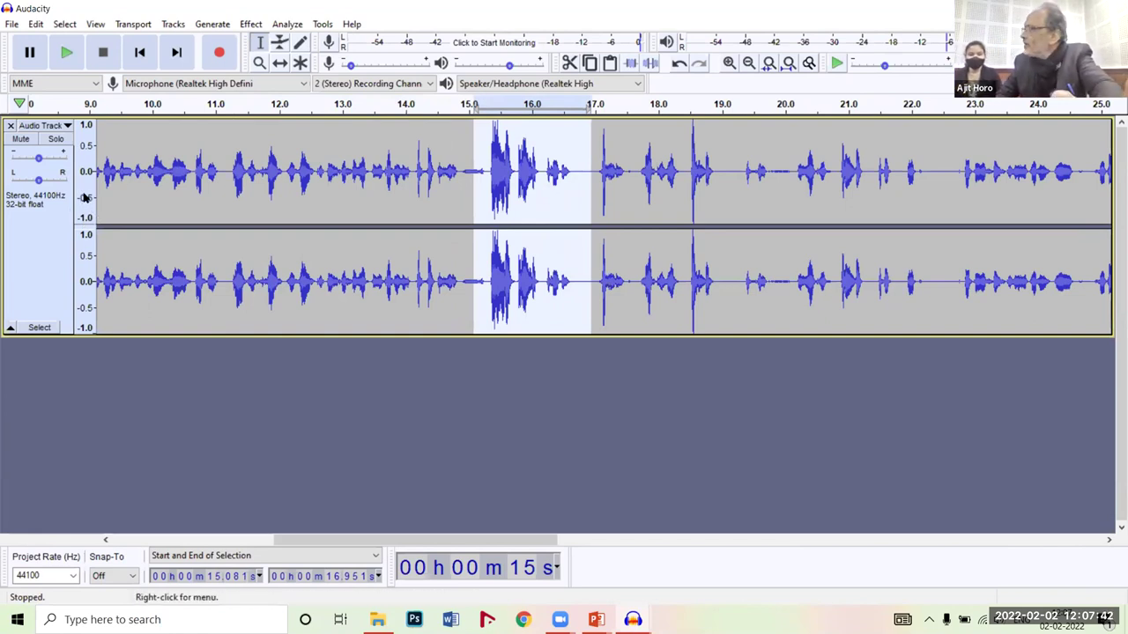
pyautogui.click(44, 125)
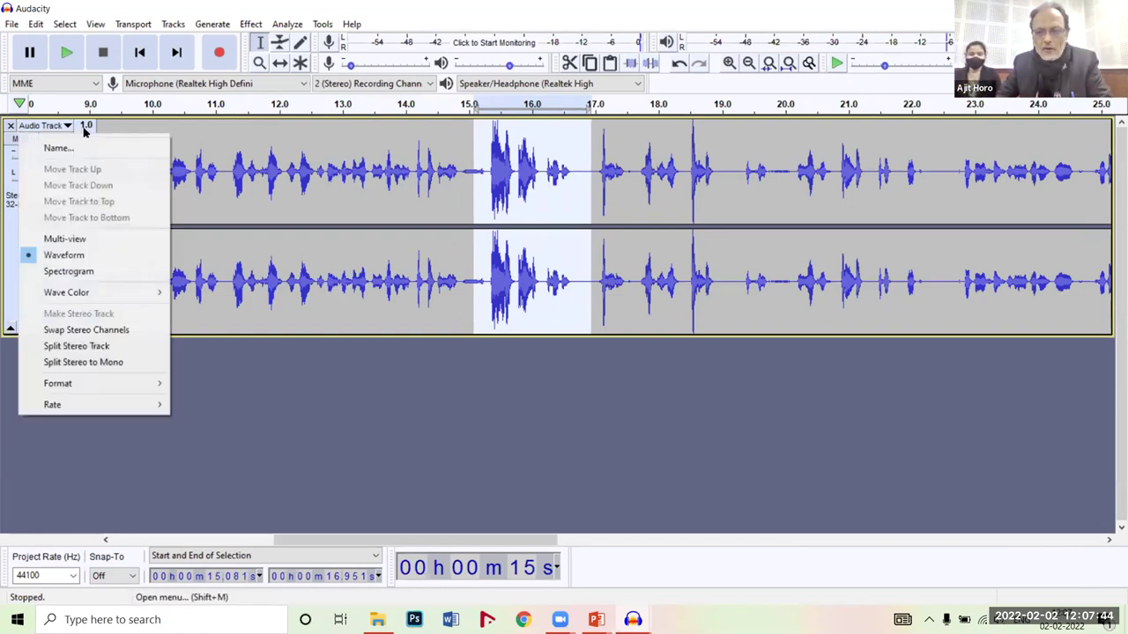
pyautogui.click(372, 217)
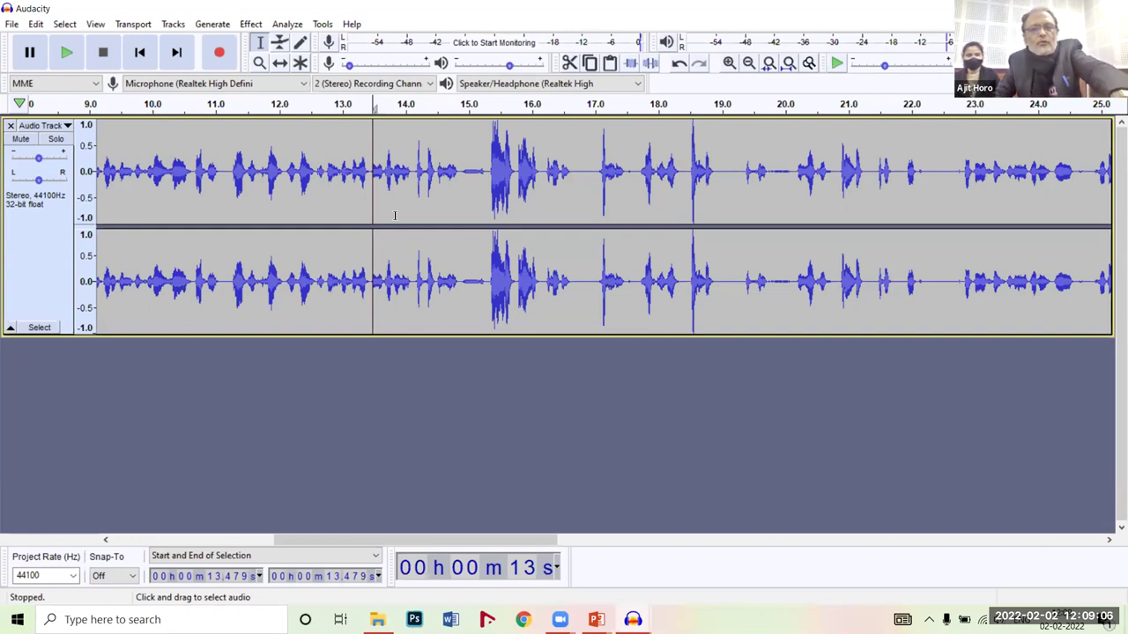
# - Play back the recorded track from its very beginning and stop playback
pyautogui.click(306, 187)
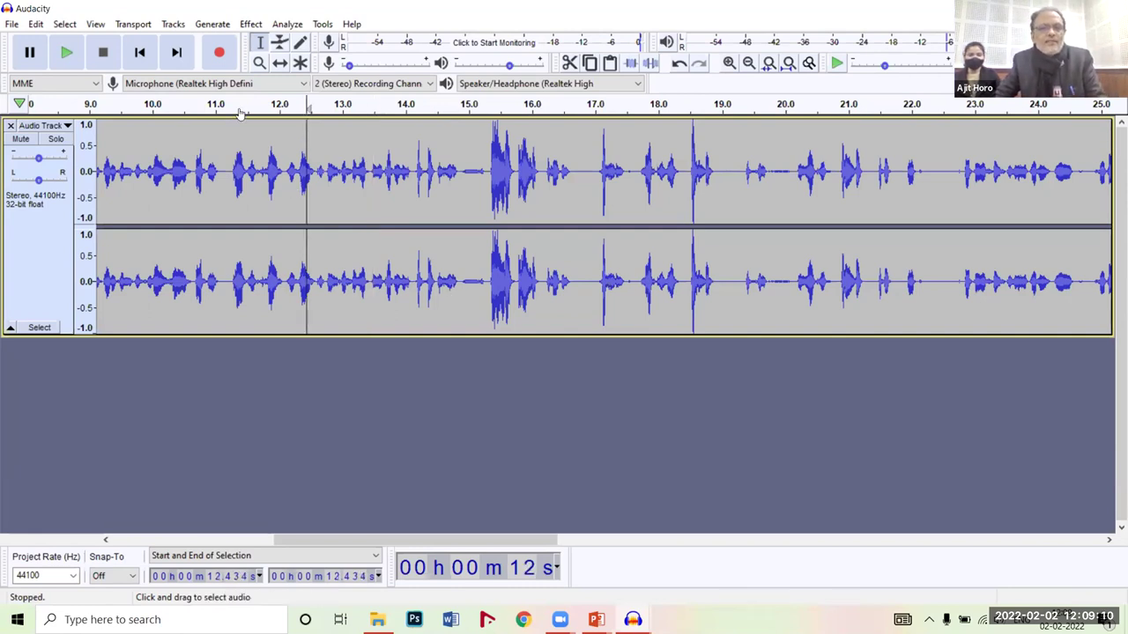
pyautogui.click(139, 52)
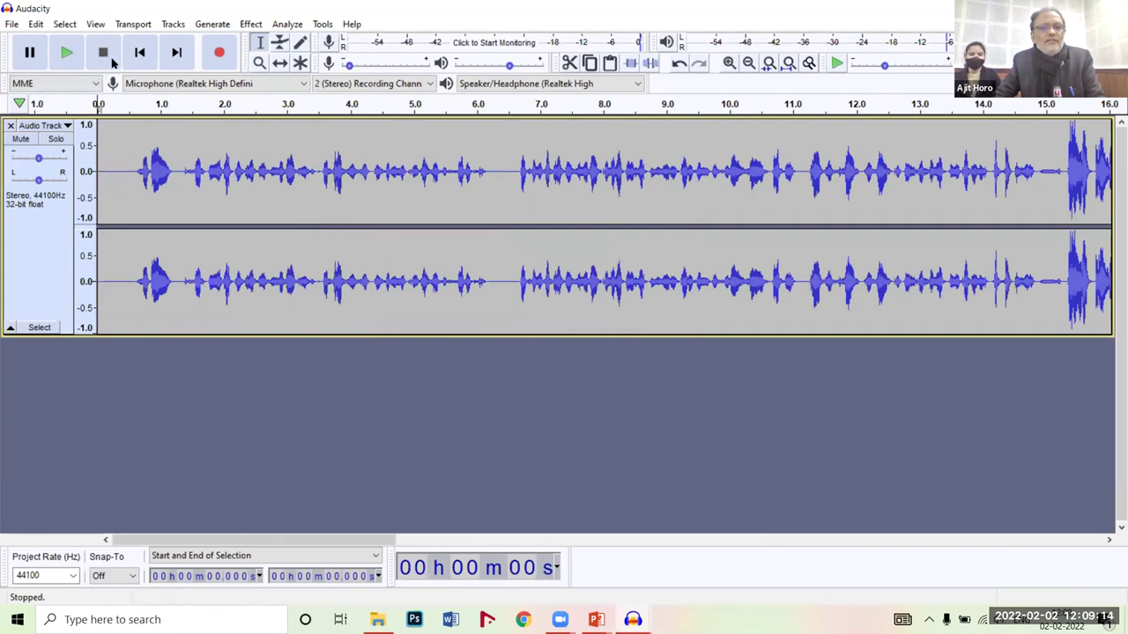
pyautogui.click(64, 53)
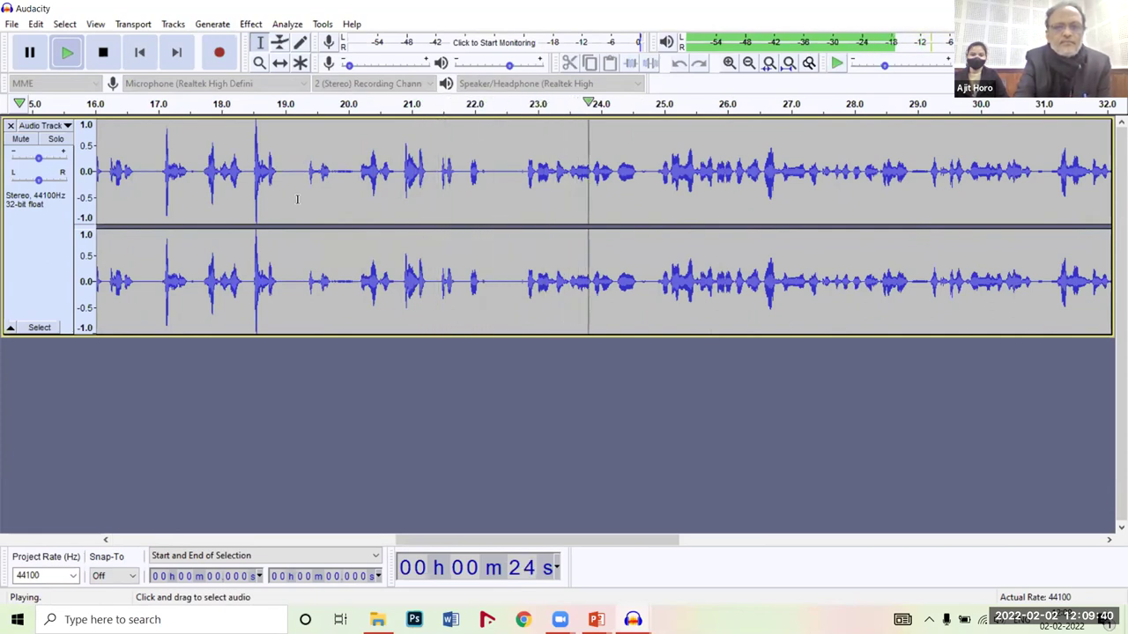
pyautogui.press('space')
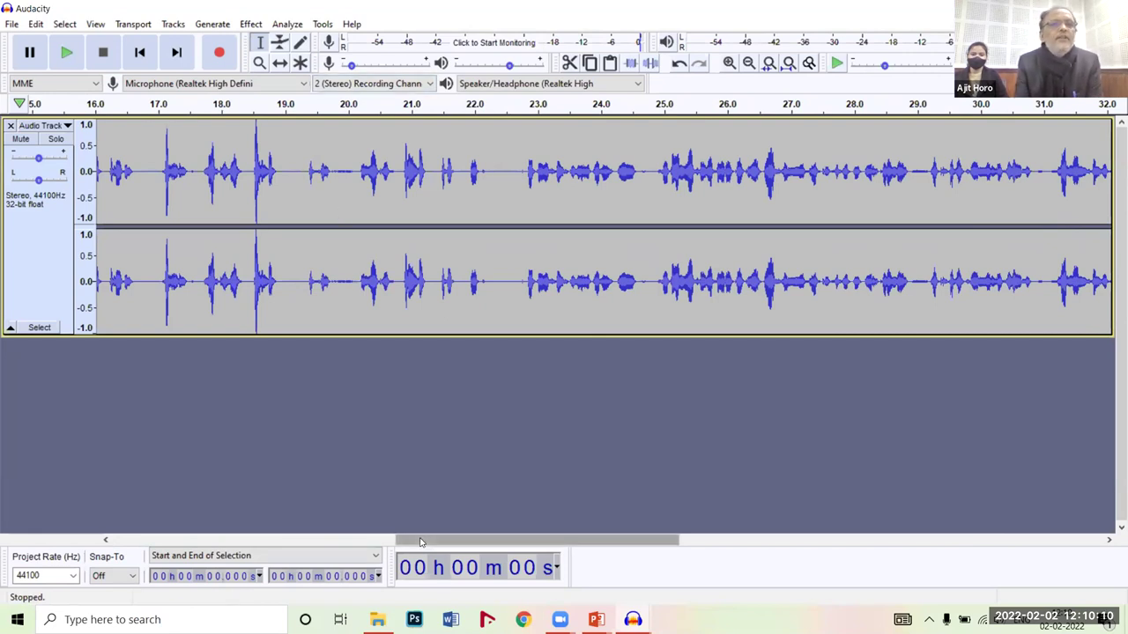
# - Select the passage from about 14.13 to 24.78 seconds on the recorded stereo track
pyautogui.click(279, 542)
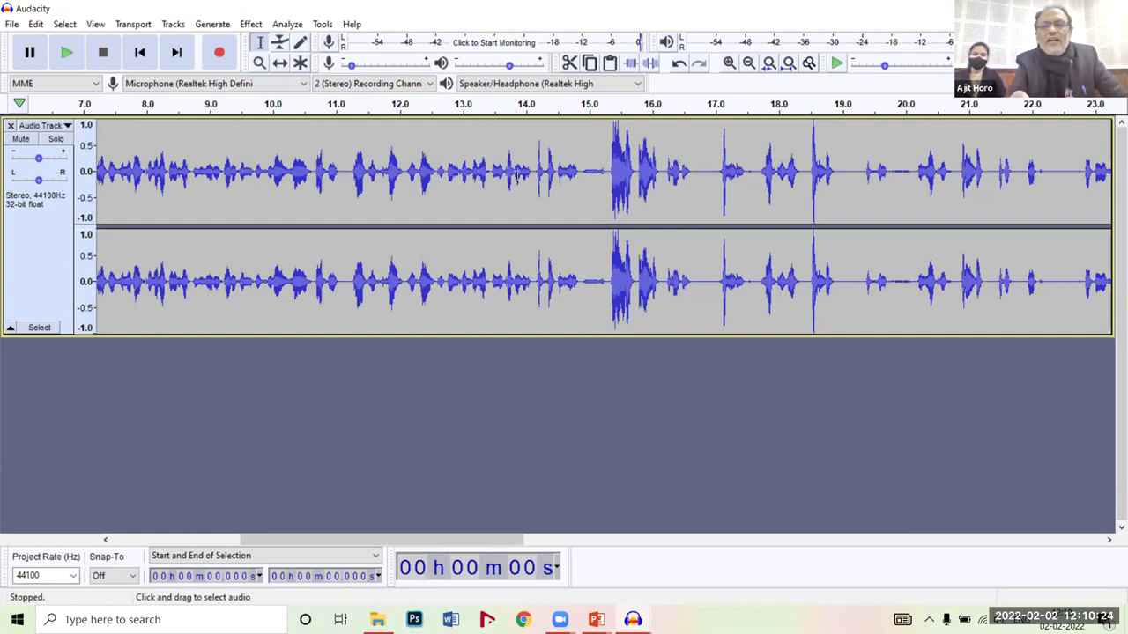
pyautogui.moveTo(528, 173); pyautogui.dragTo(567, 176)
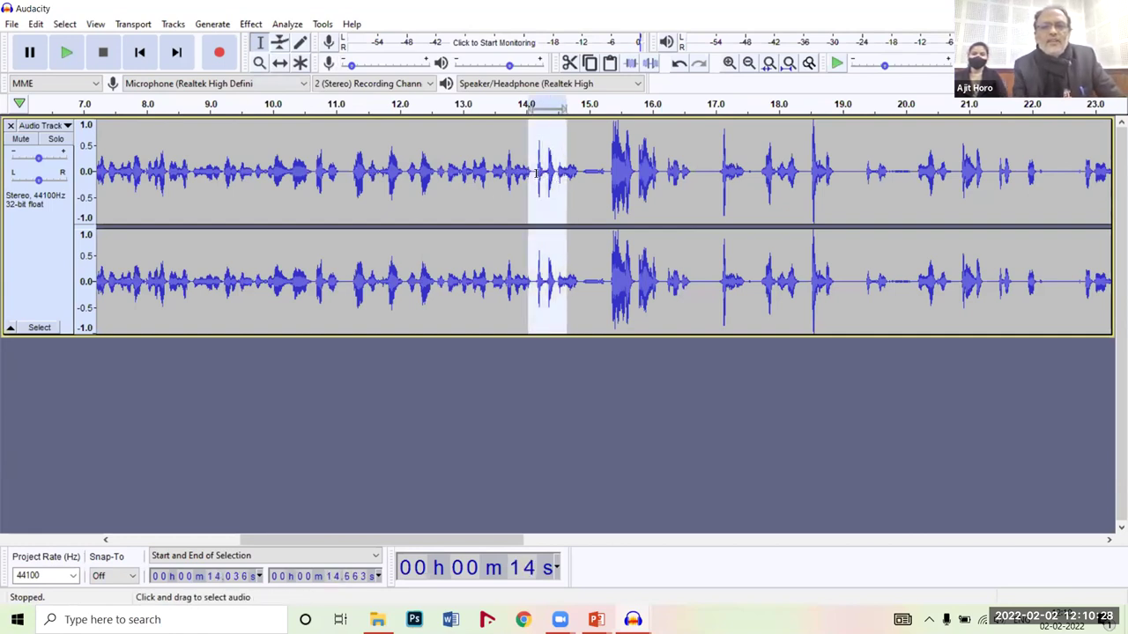
pyautogui.click(536, 174)
pyautogui.moveTo(534, 173); pyautogui.dragTo(964, 280)
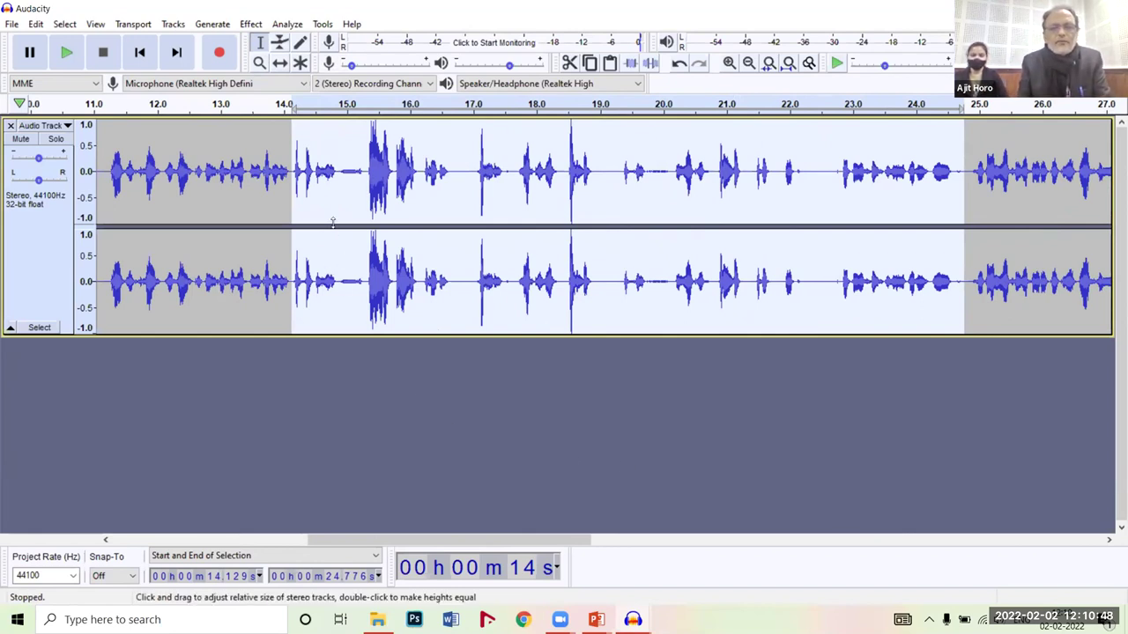
# - Play back the recording from about 14.1 seconds and stop it at about 25 seconds
pyautogui.click(288, 167)
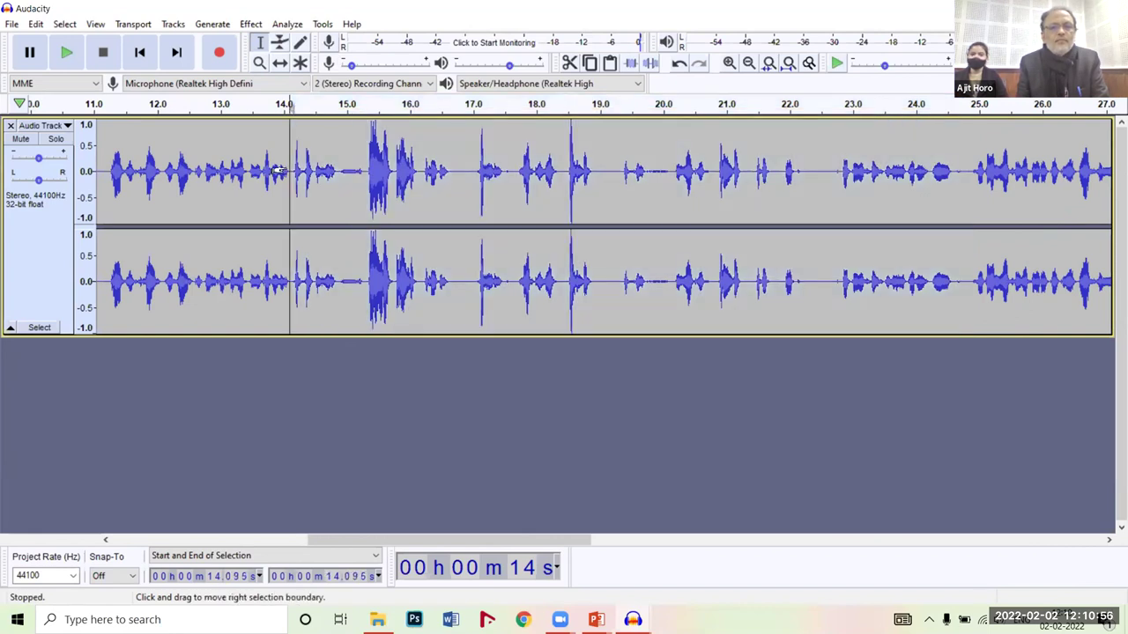
pyautogui.press('space')
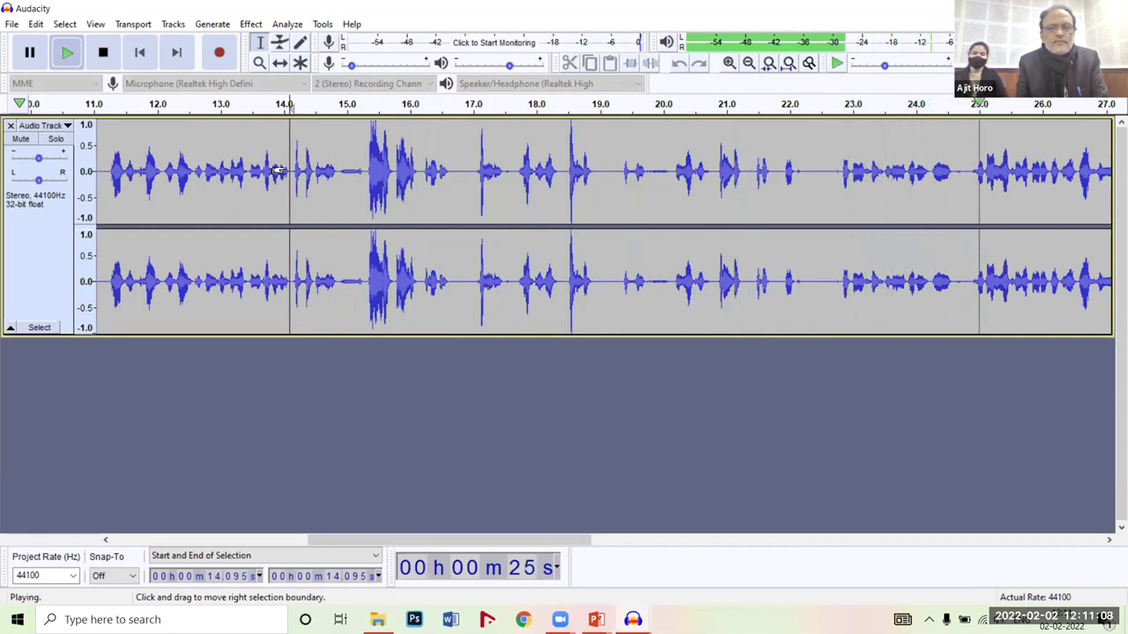
pyautogui.press('space')
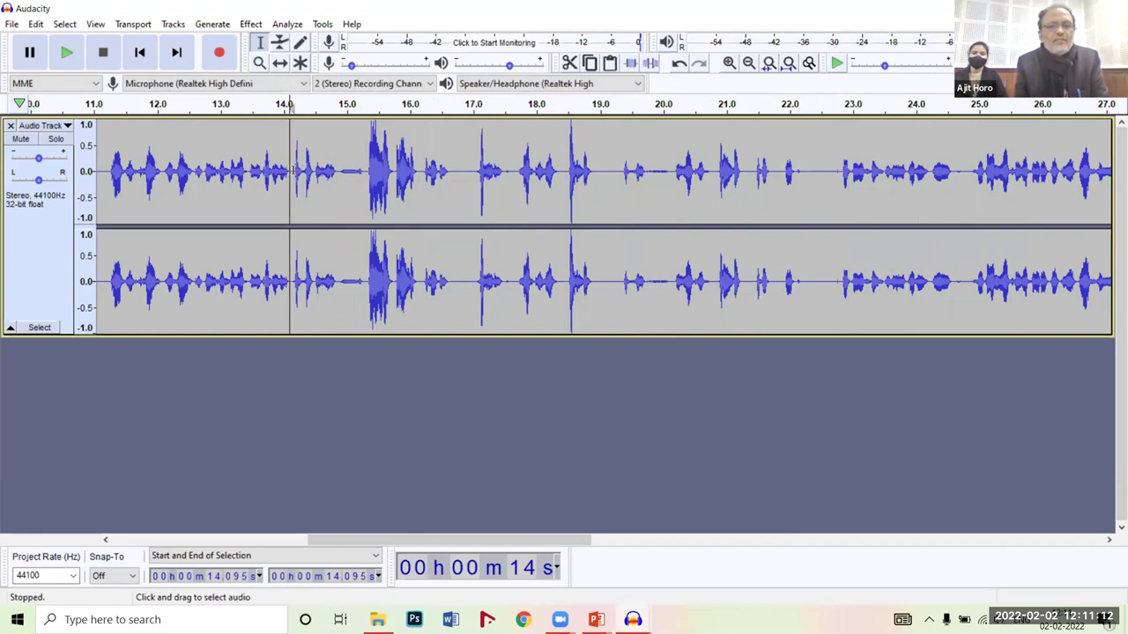
# - Delete the unwanted passage from about 14.14 to 24.75 seconds from both channels of the recording
pyautogui.moveTo(298, 170); pyautogui.dragTo(328, 170)
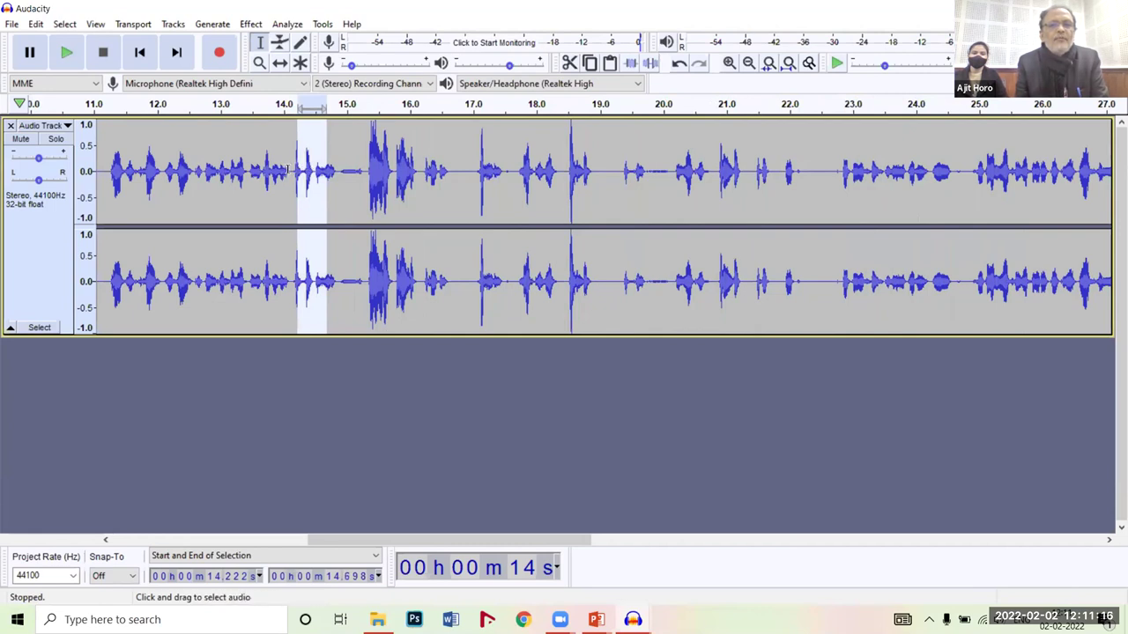
pyautogui.moveTo(292, 170); pyautogui.dragTo(925, 241)
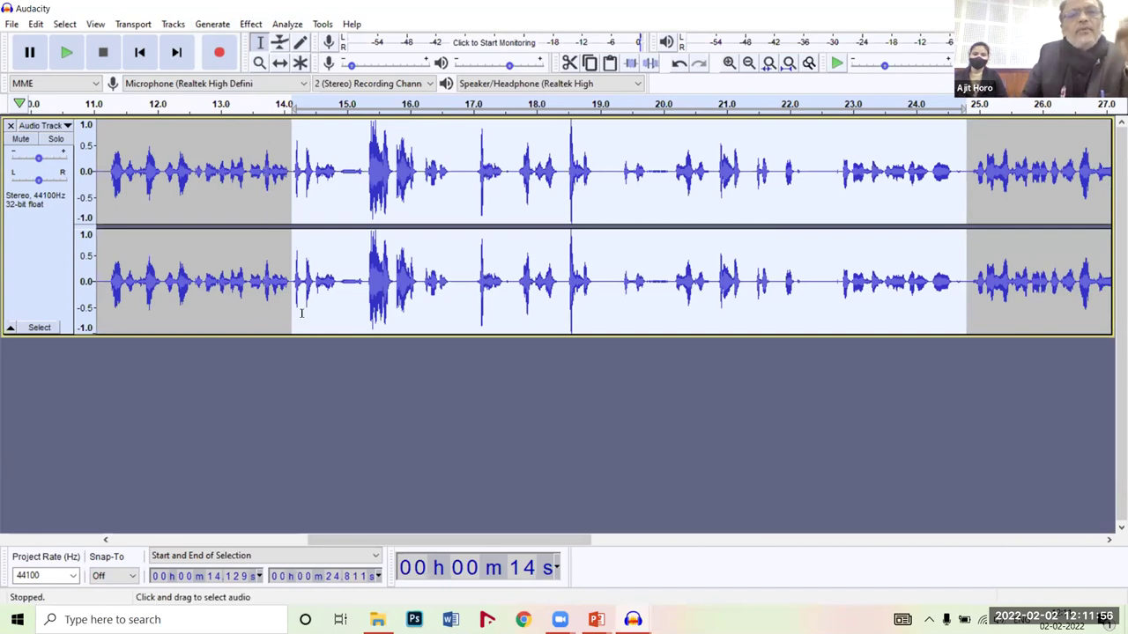
pyautogui.click(255, 283)
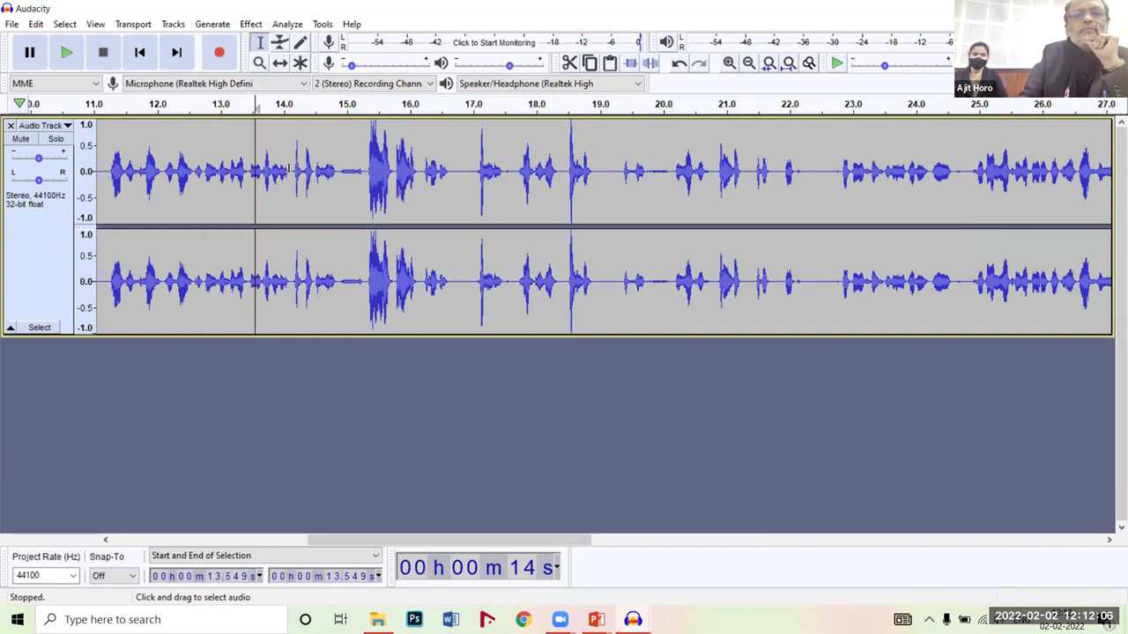
pyautogui.moveTo(289, 169); pyautogui.dragTo(760, 219)
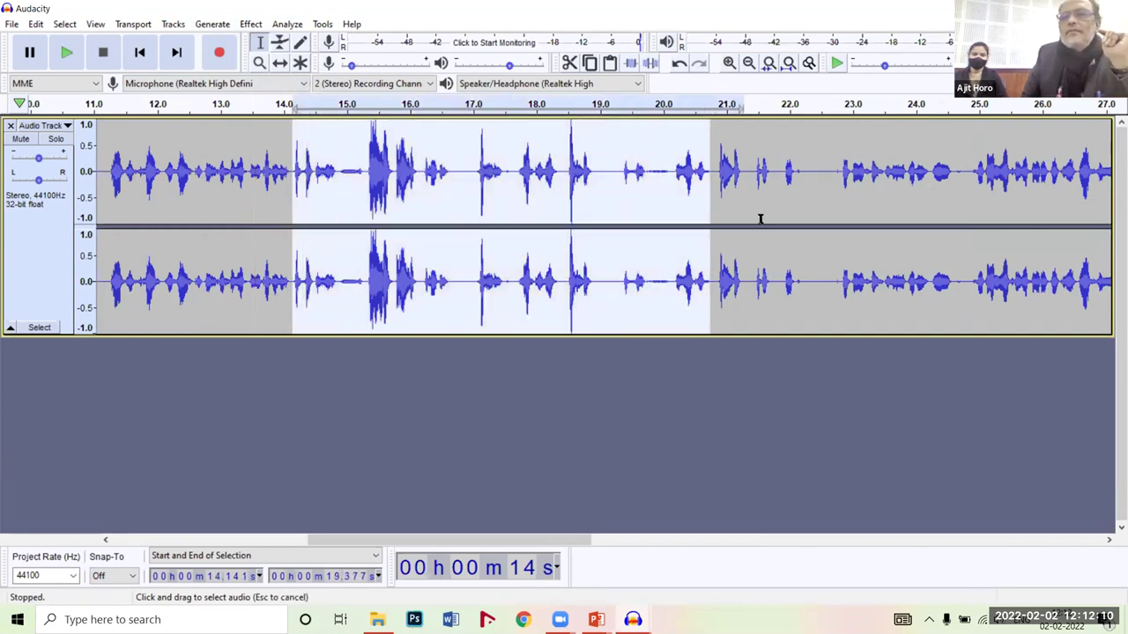
pyautogui.moveTo(888, 228); pyautogui.dragTo(962, 228)
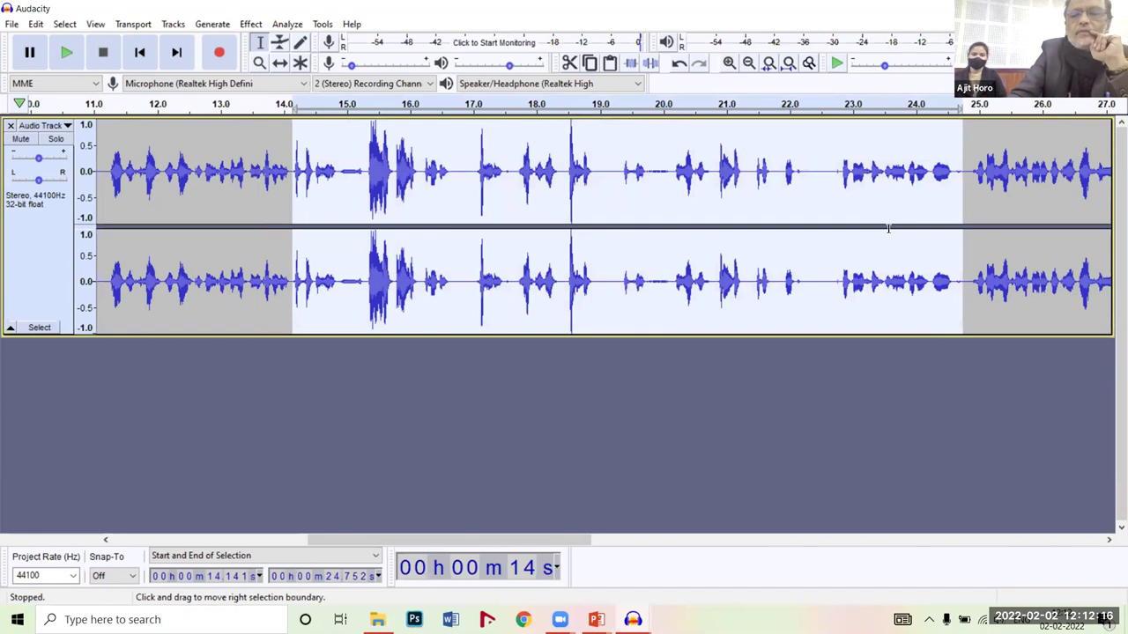
pyautogui.press('Delete')
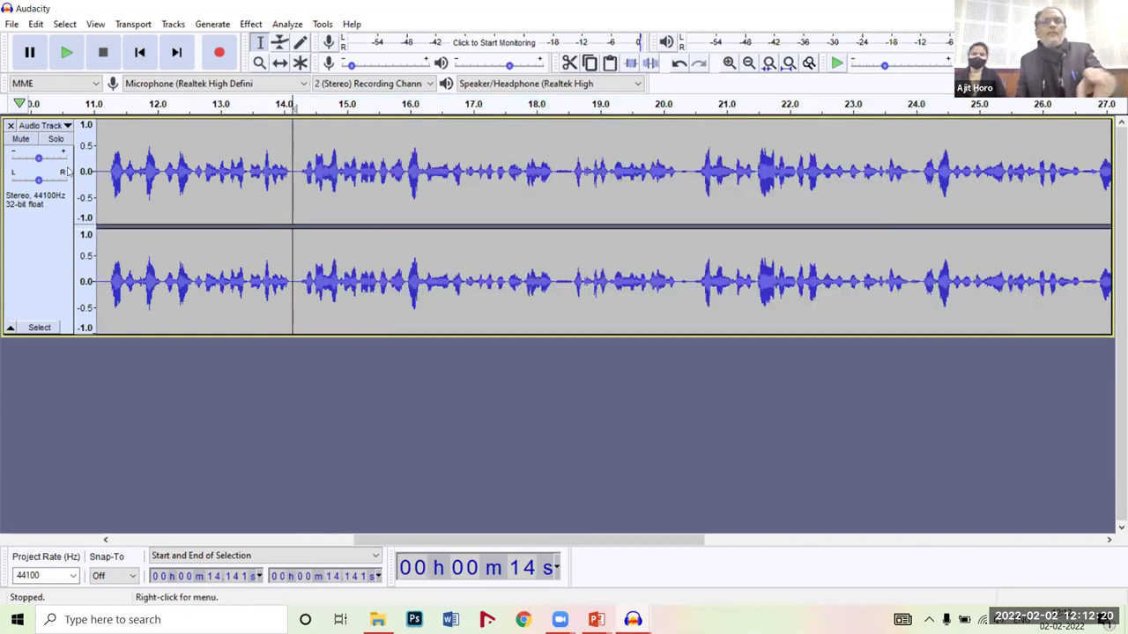
# - Play back the edited recording across the cut, starting from about 11.37 seconds, and stop it
pyautogui.click(116, 163)
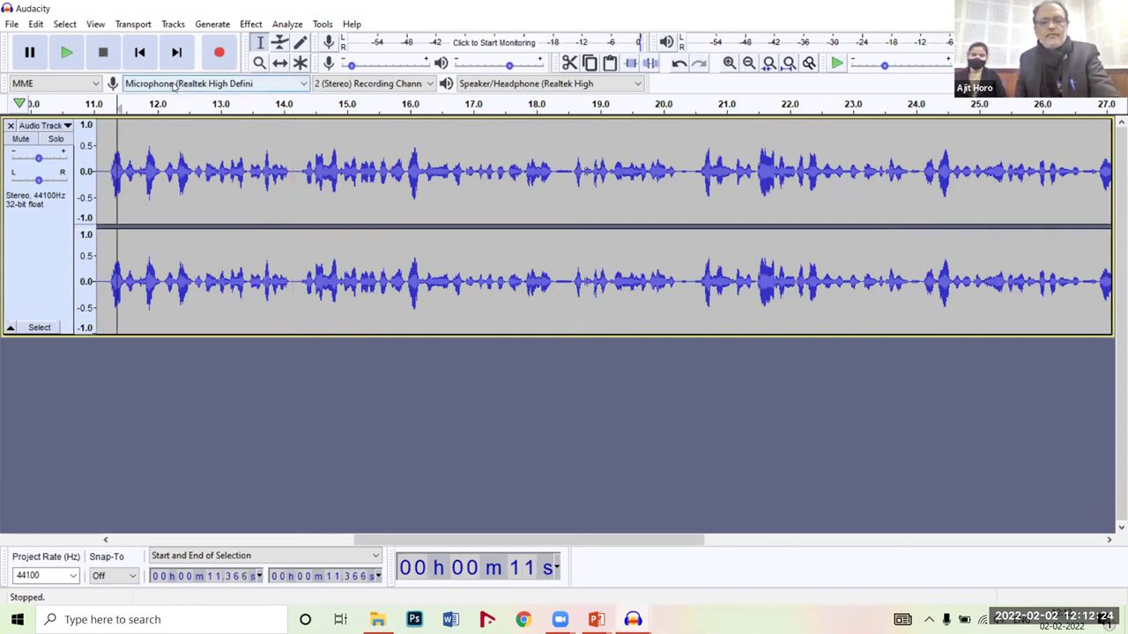
pyautogui.press('space')
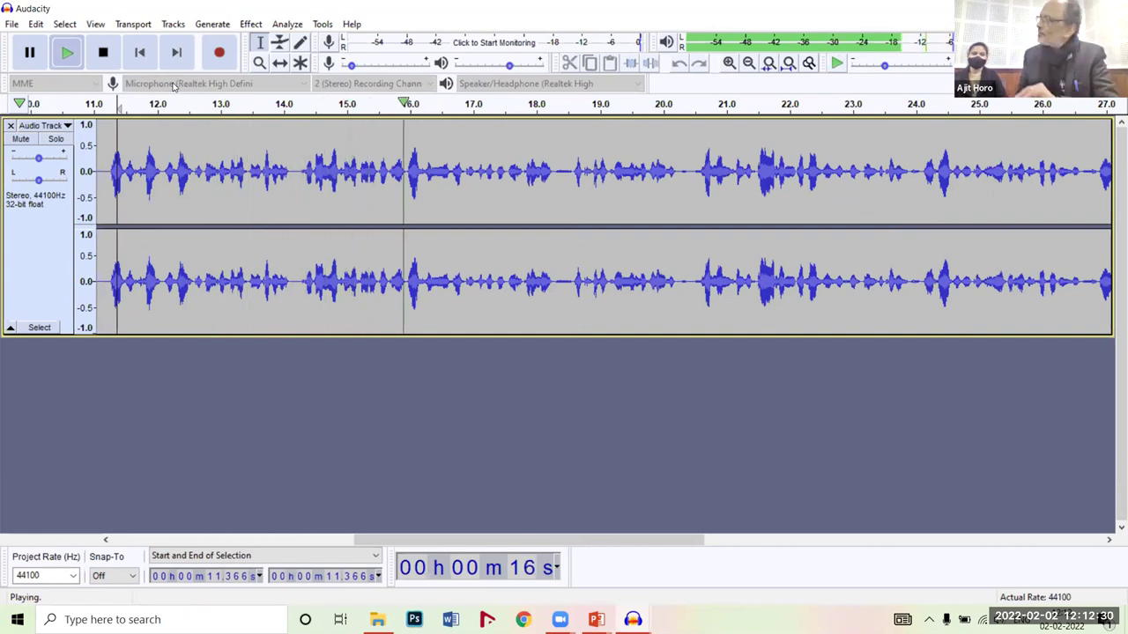
pyautogui.press('space')
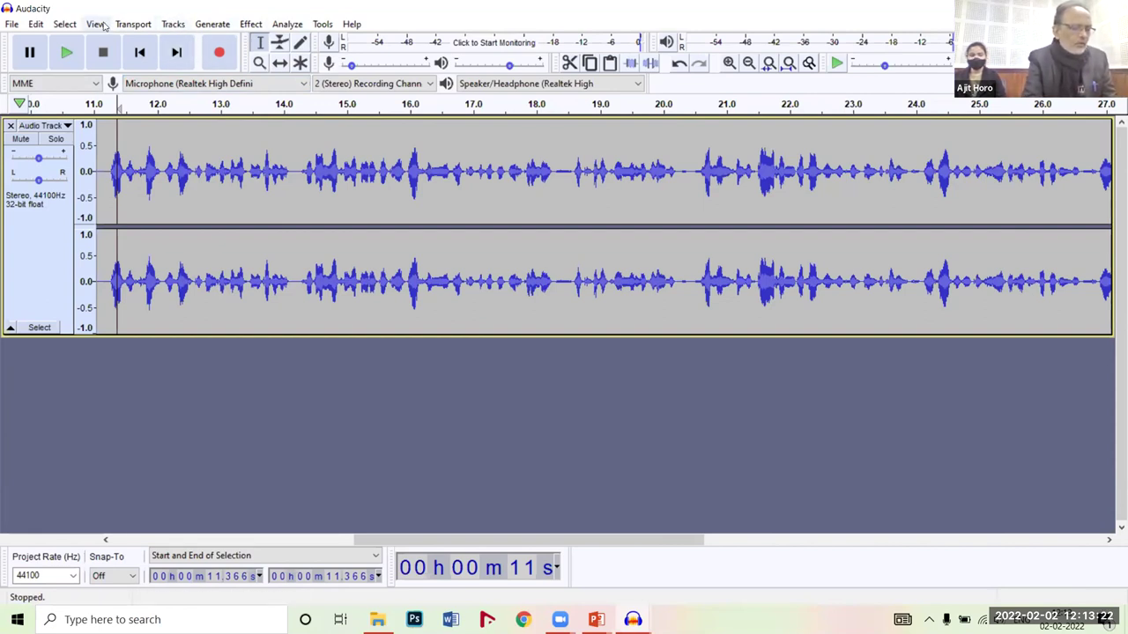
pyautogui.click(15, 22)
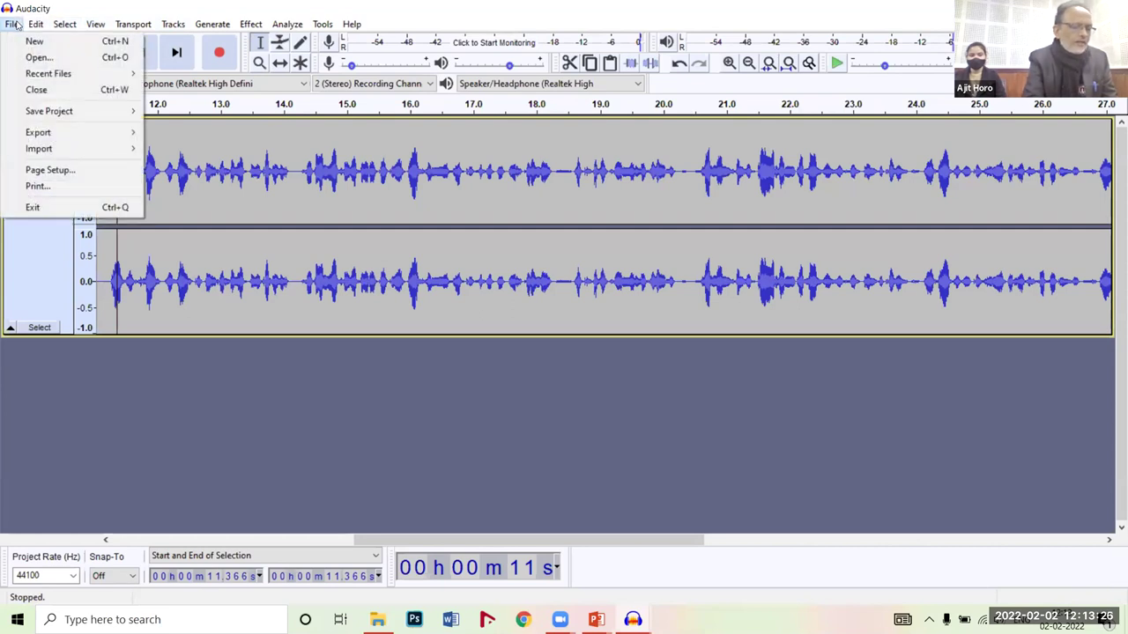
pyautogui.press('Right')
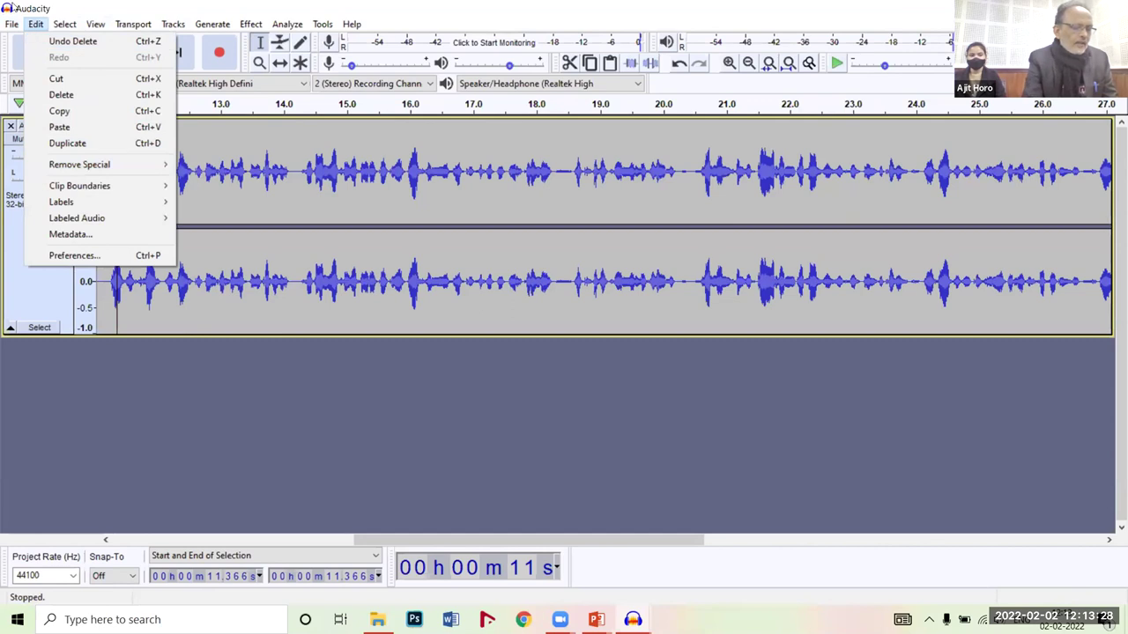
pyautogui.moveTo(7, 24)
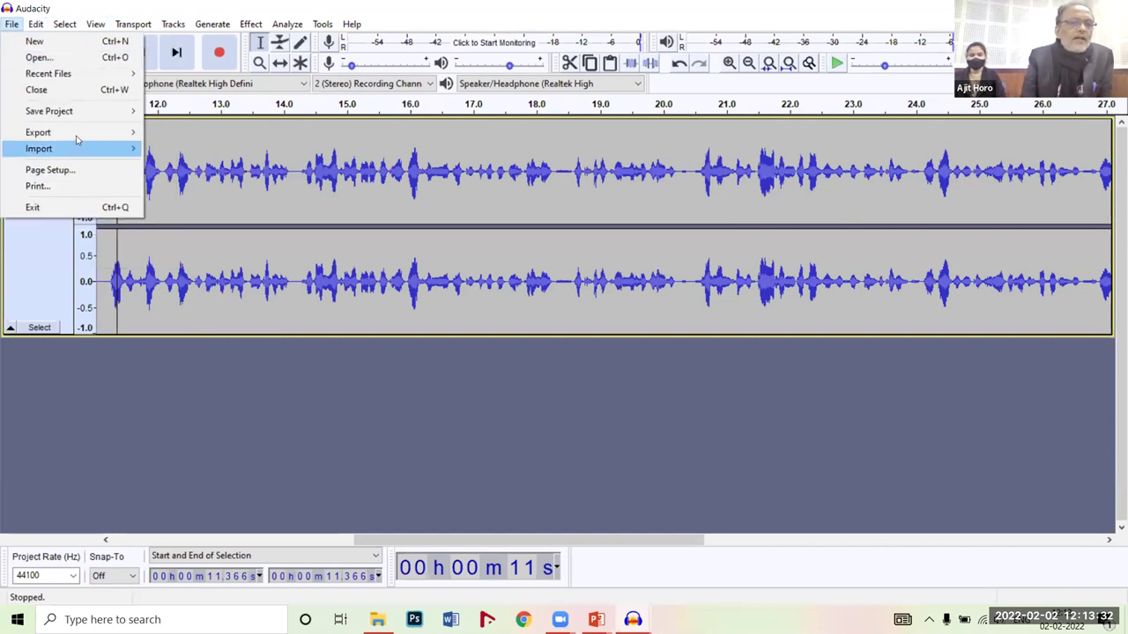
pyautogui.moveTo(78, 150)
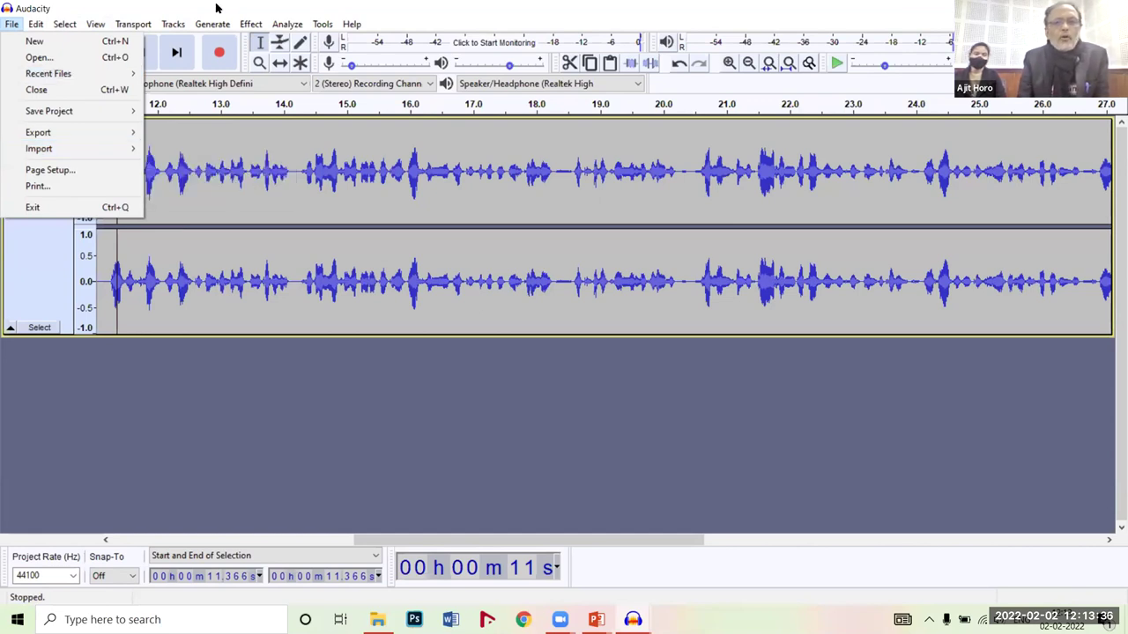
pyautogui.click(12, 23)
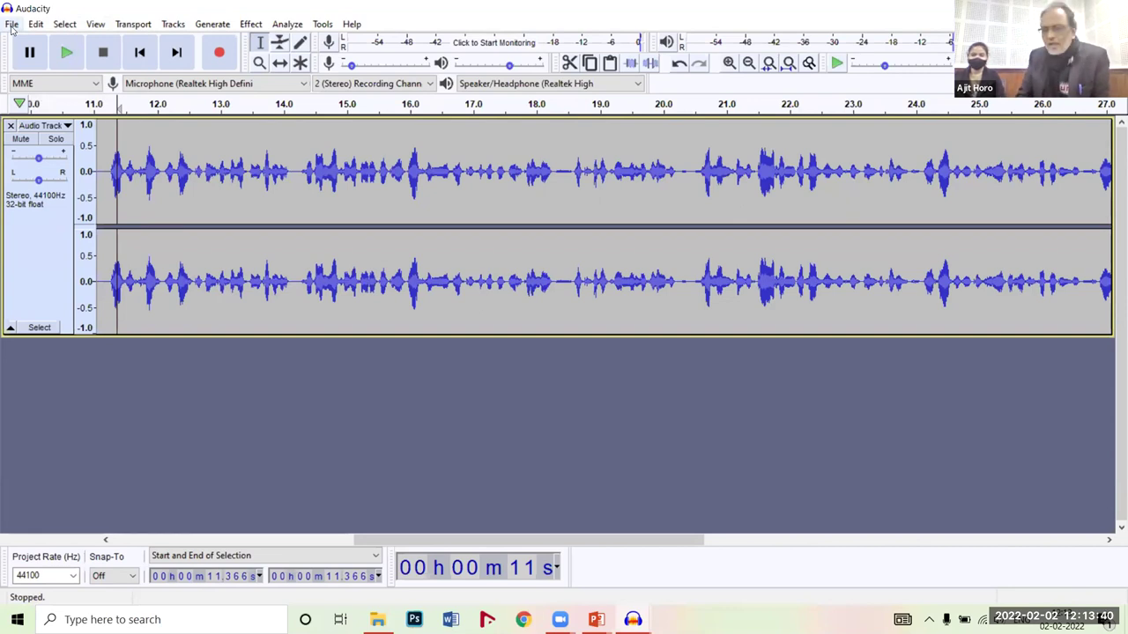
pyautogui.click(12, 24)
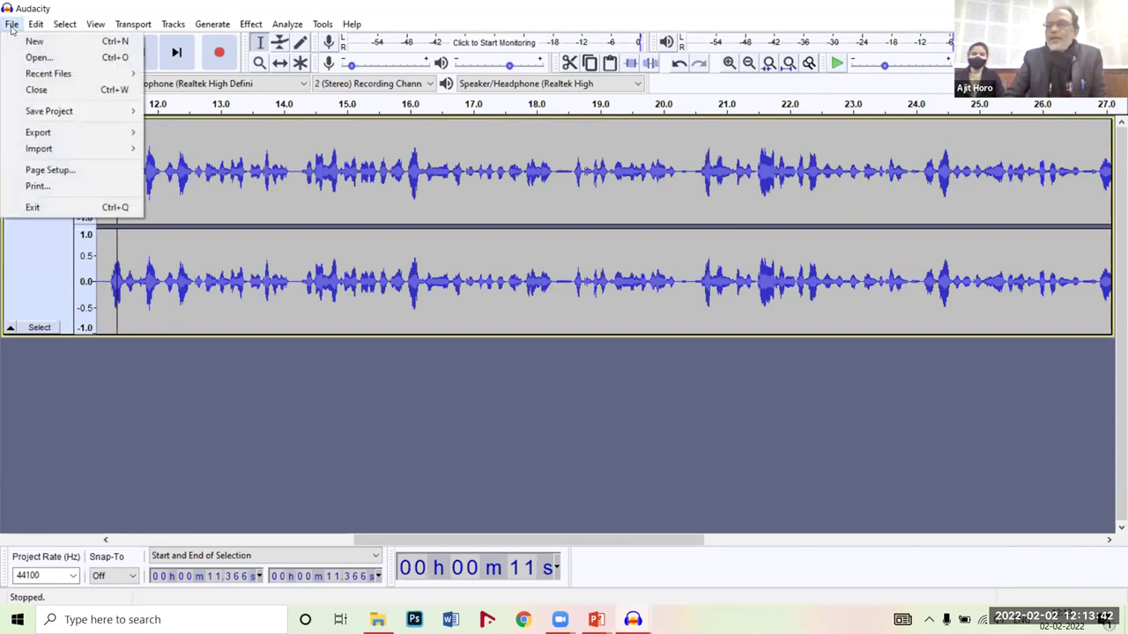
pyautogui.click(74, 5)
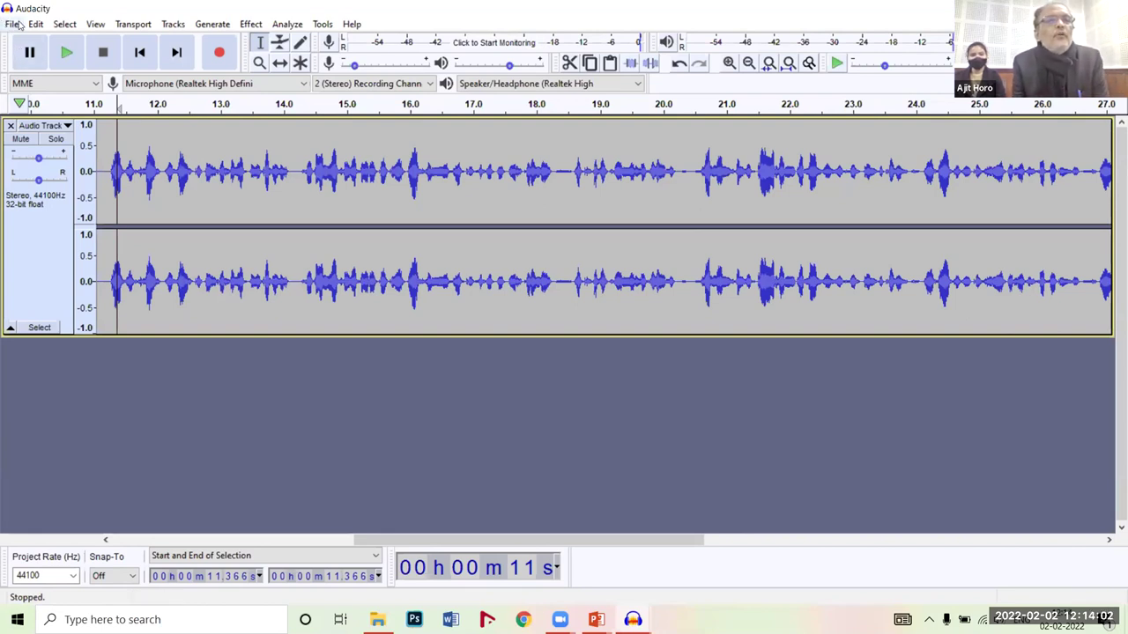
# - Open the audio import dialog and look through the Desktop for an audio file to import
pyautogui.click(11, 24)
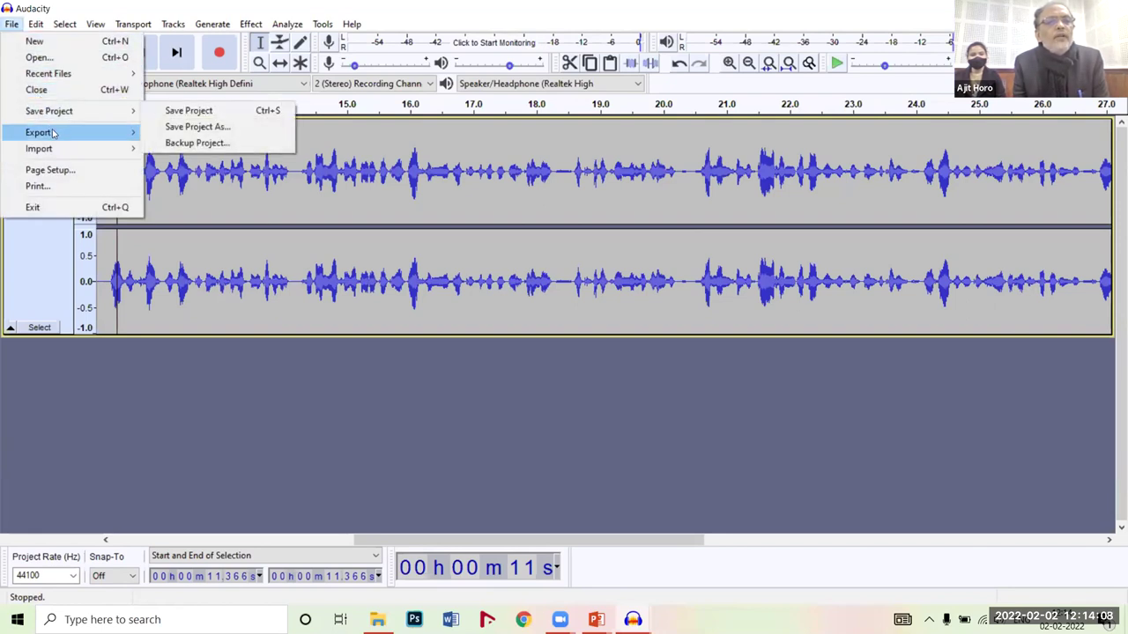
pyautogui.moveTo(55, 150)
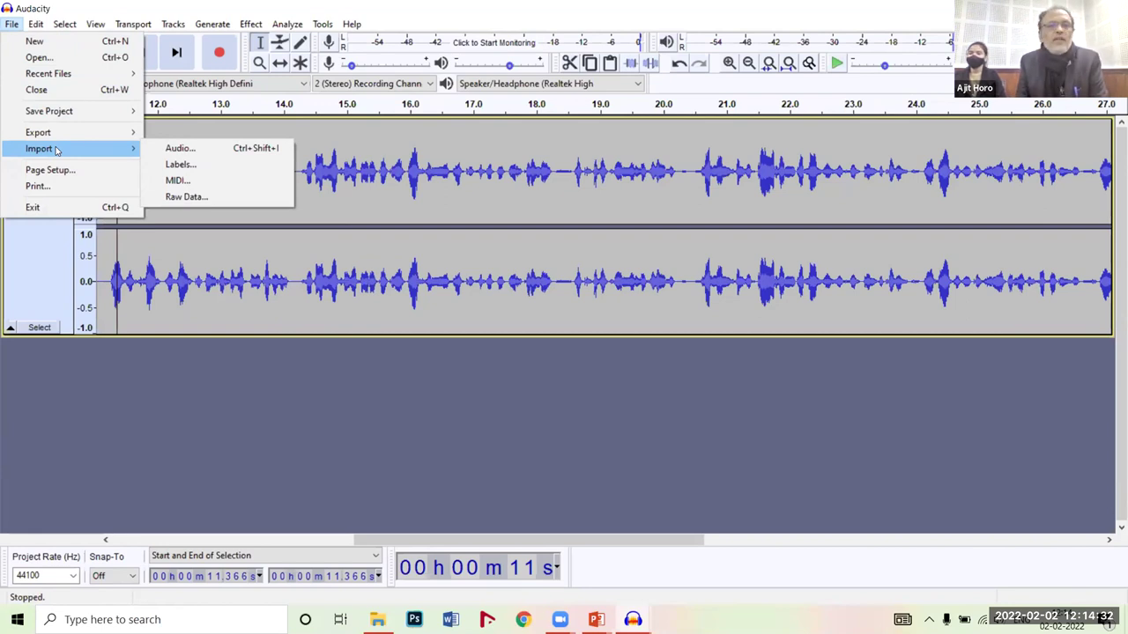
pyautogui.click(178, 149)
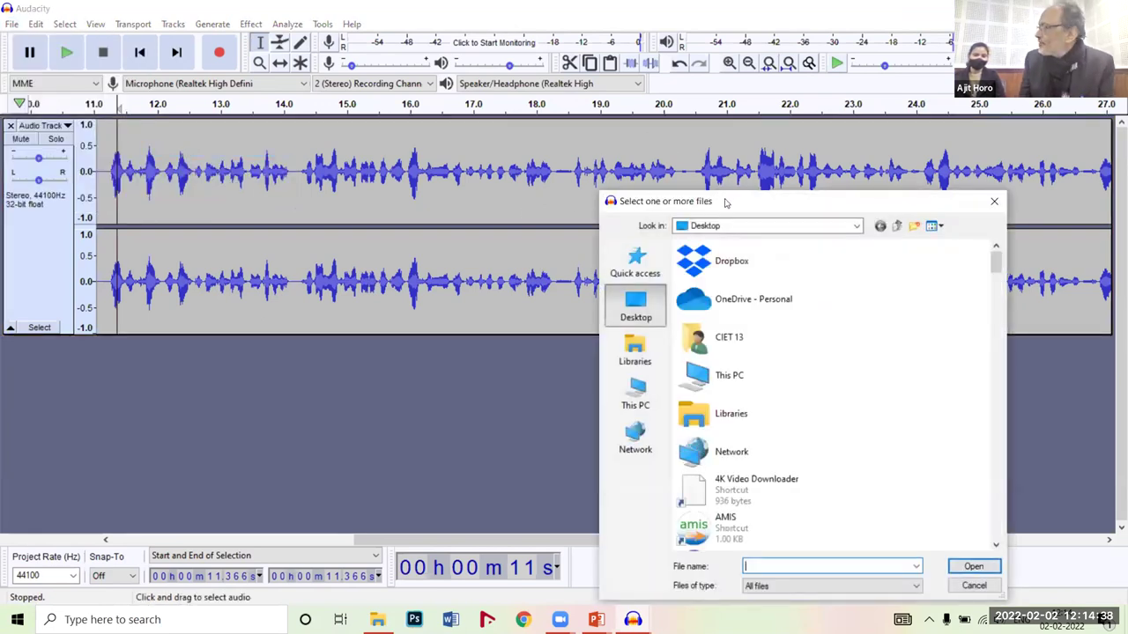
pyautogui.moveTo(726, 201); pyautogui.dragTo(545, 22)
pyautogui.scroll(-3, 626, 218)
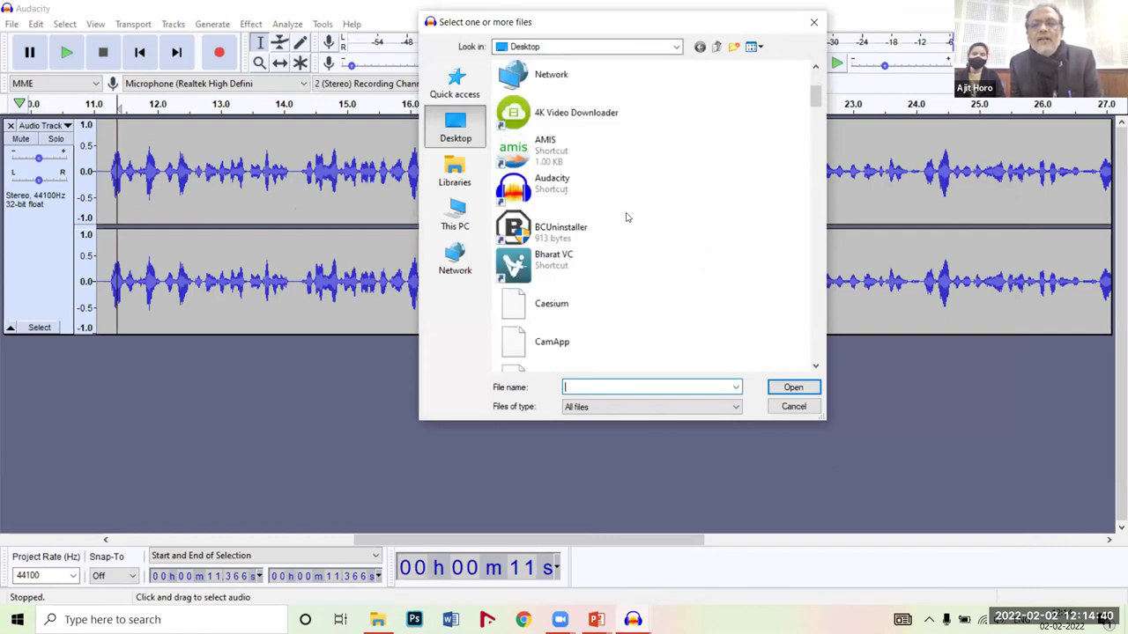
pyautogui.scroll(-5, 626, 217)
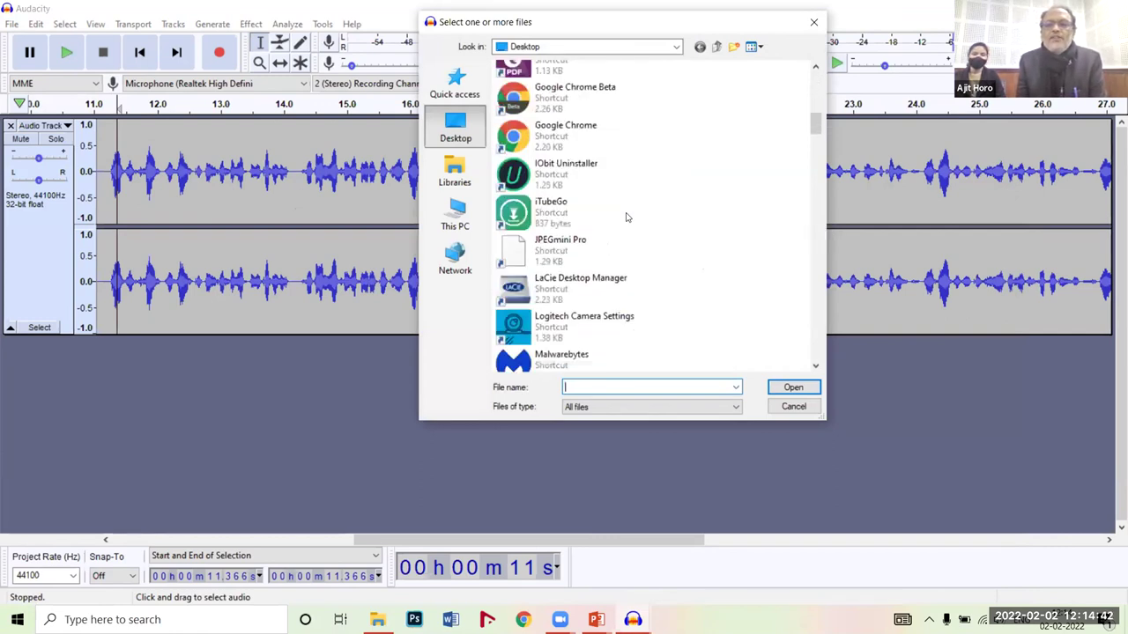
pyautogui.scroll(-6, 626, 217)
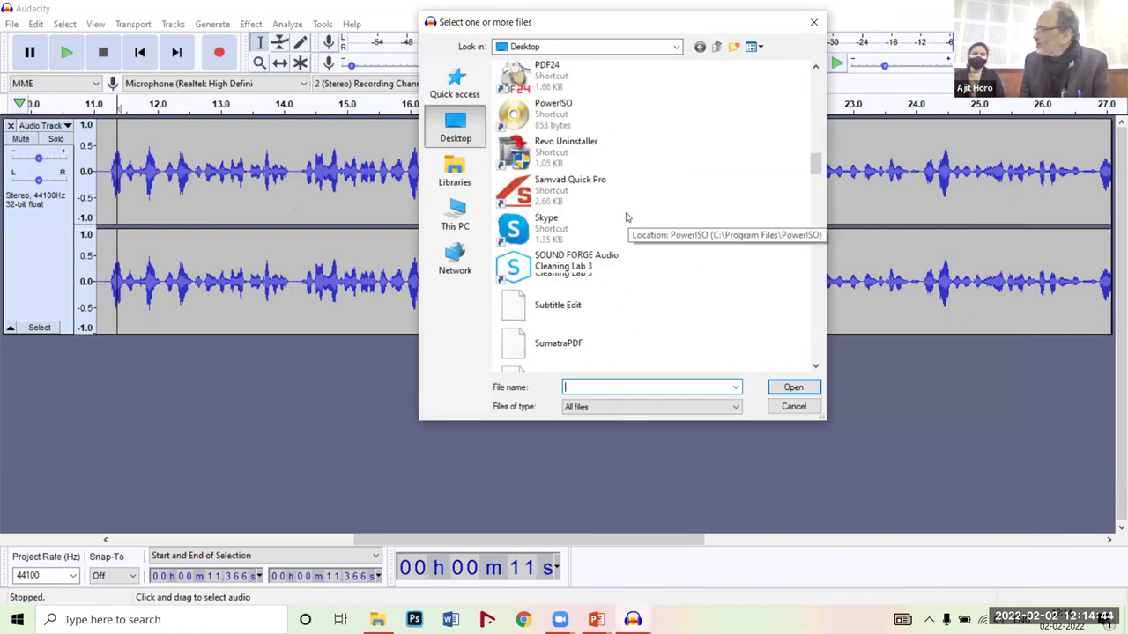
pyautogui.scroll(-9, 626, 218)
pyautogui.scroll(3, 627, 217)
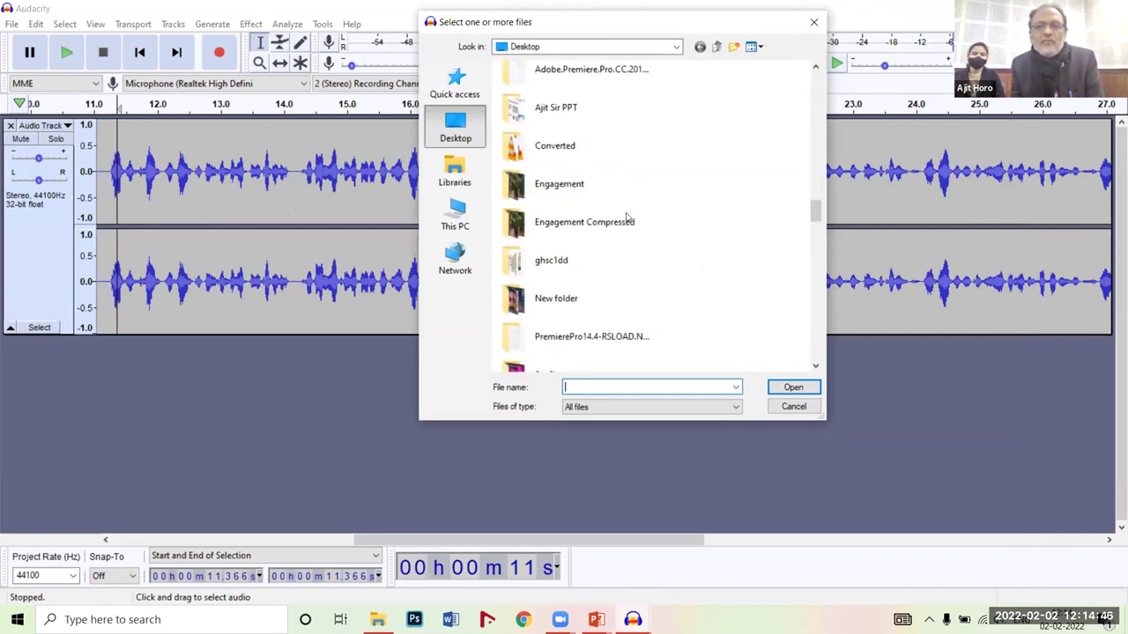
pyautogui.scroll(-2, 626, 217)
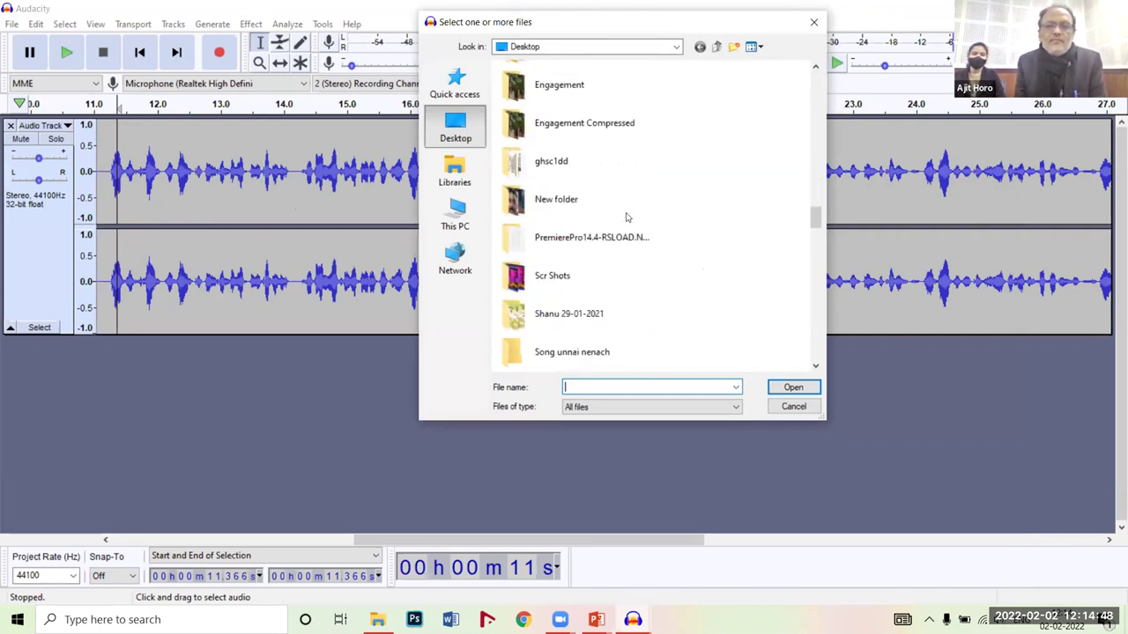
pyautogui.scroll(-3, 626, 217)
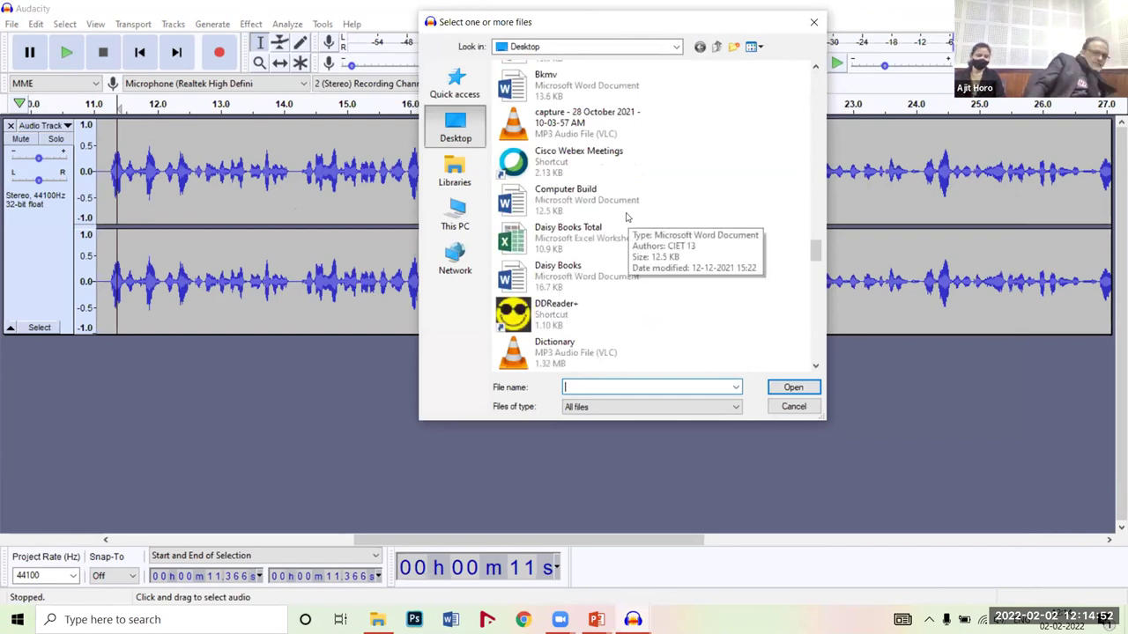
pyautogui.scroll(-1, 627, 218)
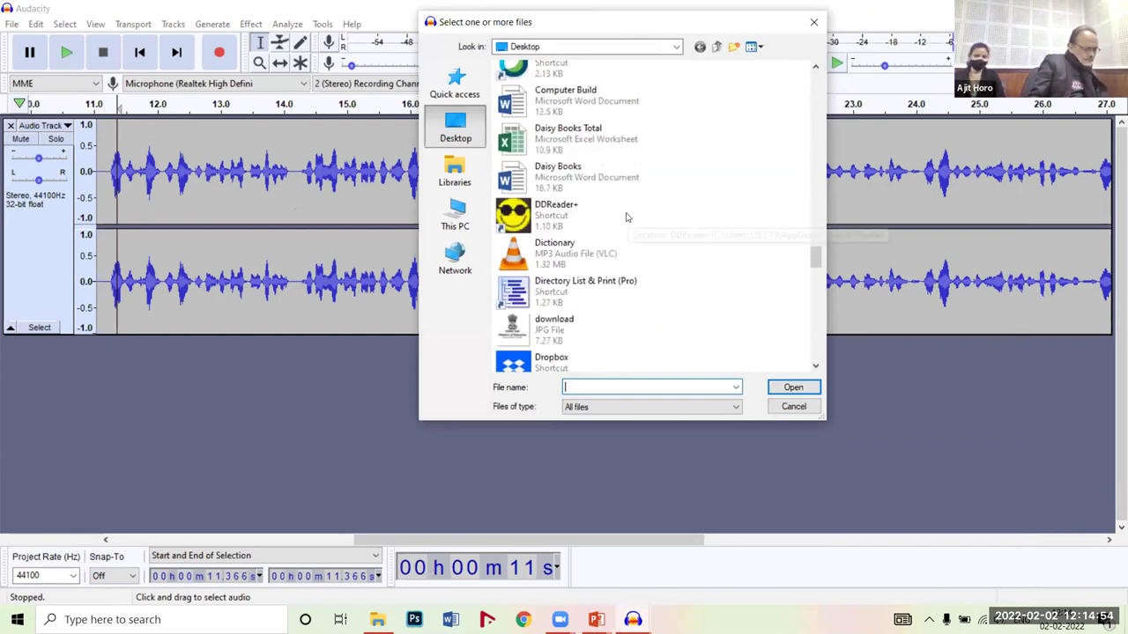
pyautogui.scroll(-3, 627, 218)
pyautogui.scroll(-1, 626, 218)
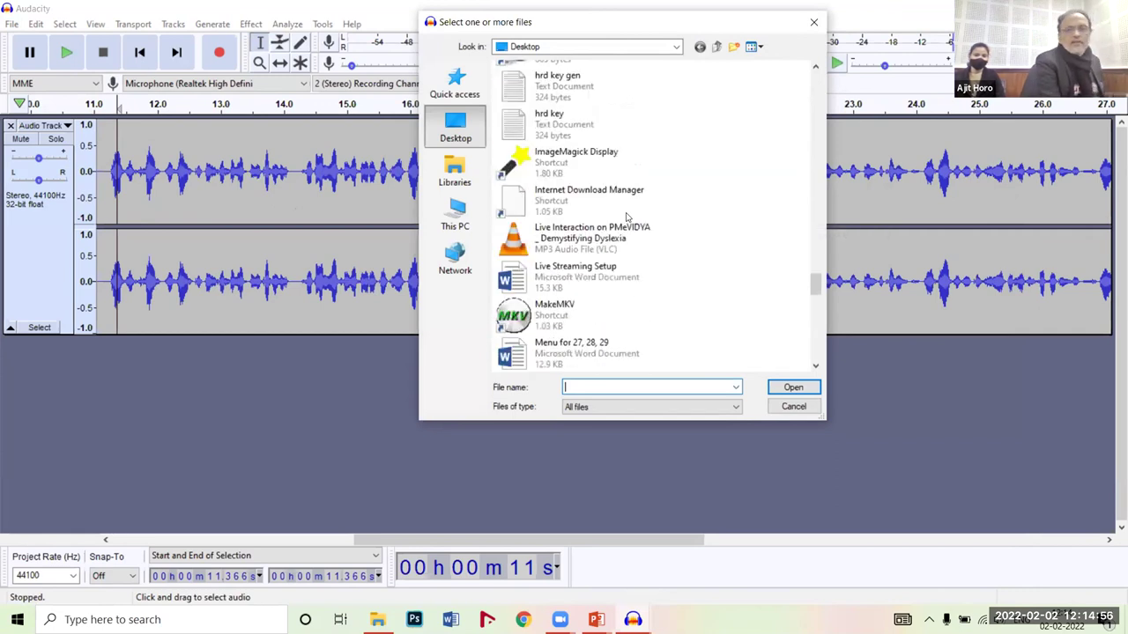
pyautogui.scroll(-1, 627, 217)
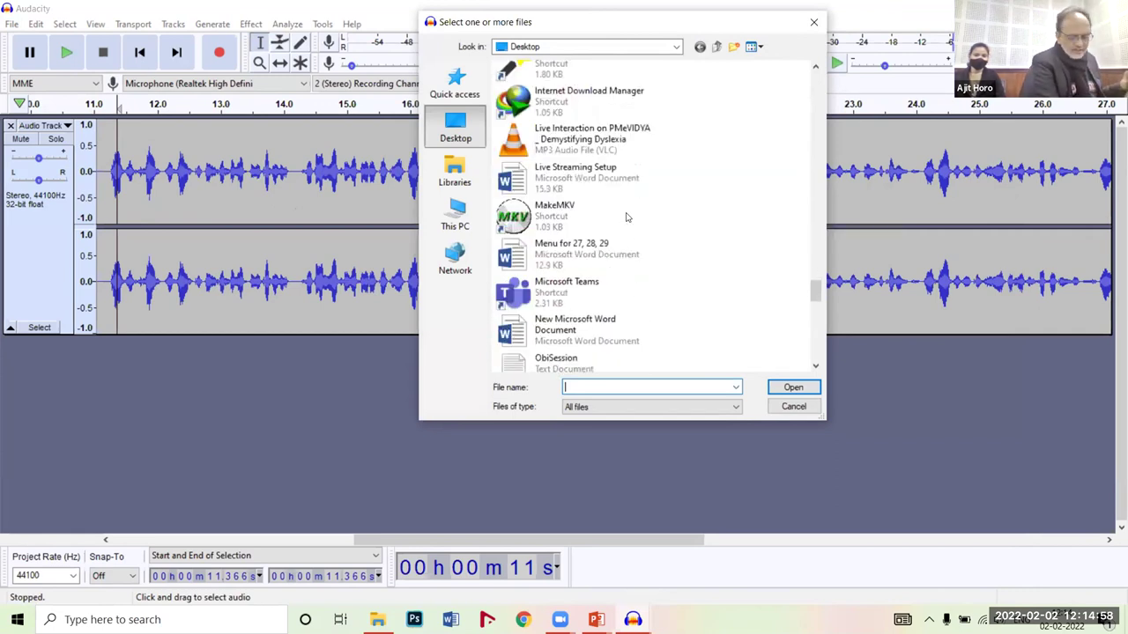
pyautogui.scroll(-3, 627, 218)
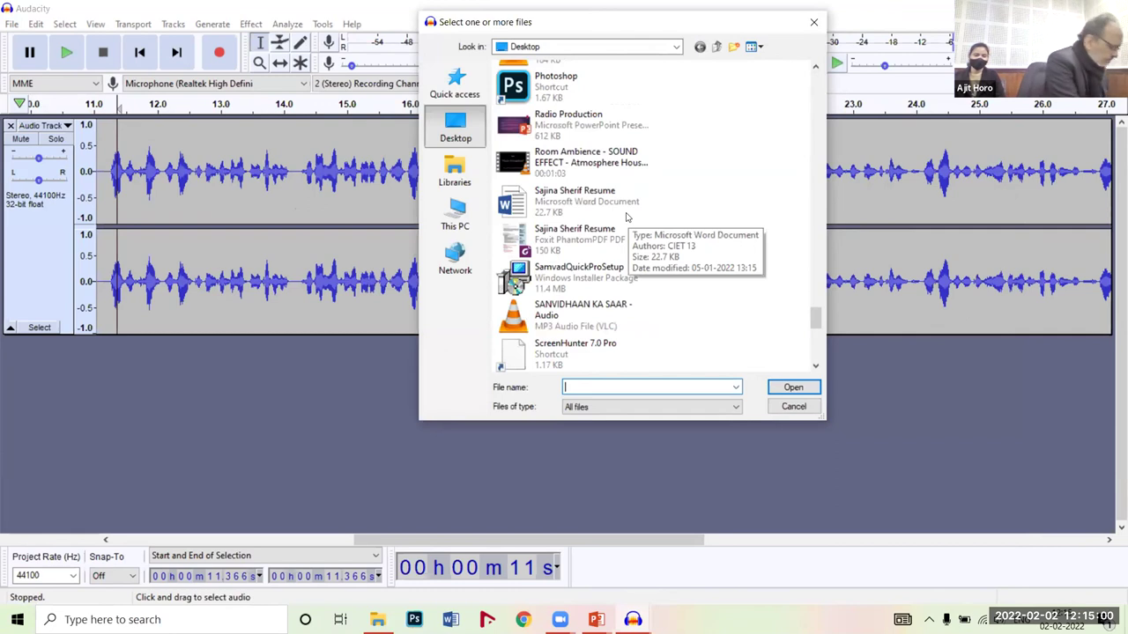
pyautogui.scroll(-1, 626, 217)
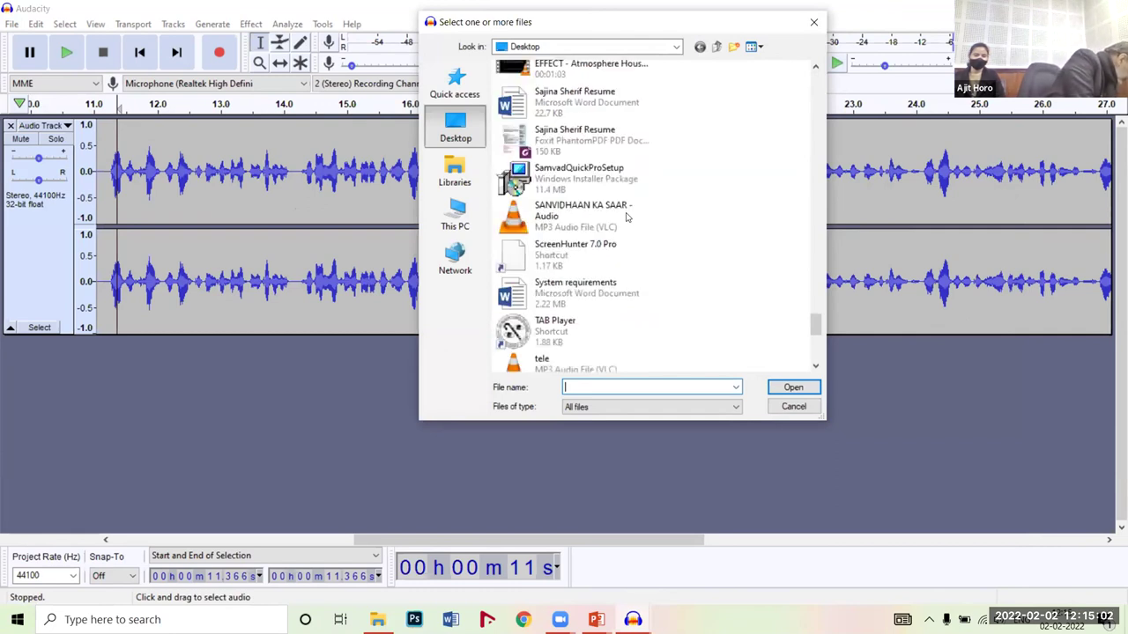
pyautogui.scroll(-1, 626, 217)
pyautogui.scroll(-2, 627, 217)
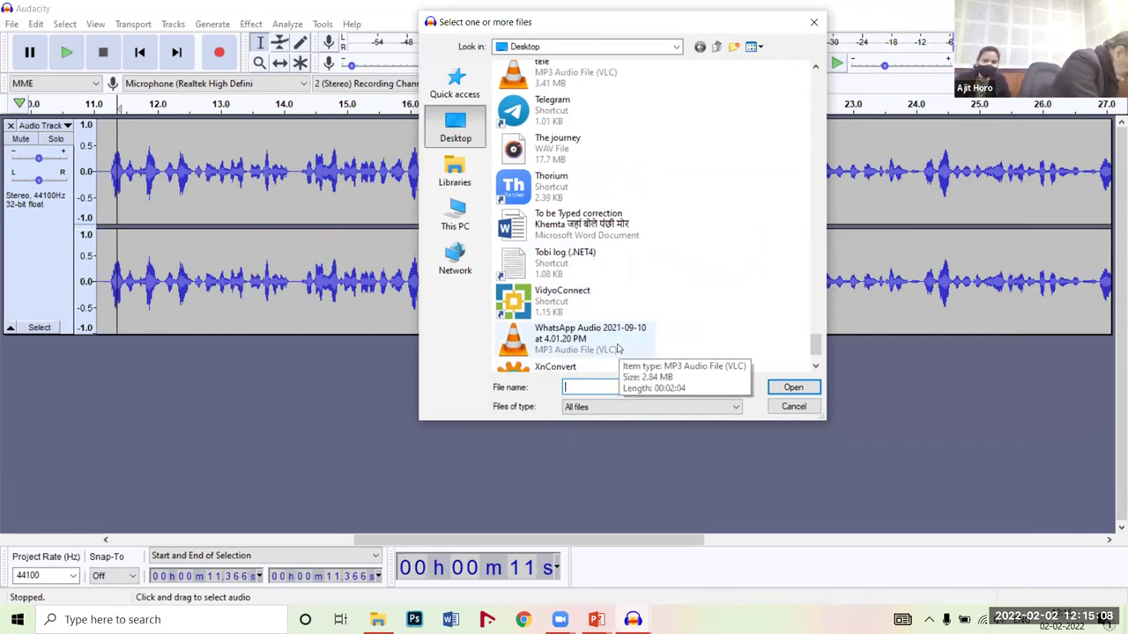
pyautogui.scroll(-1, 736, 227)
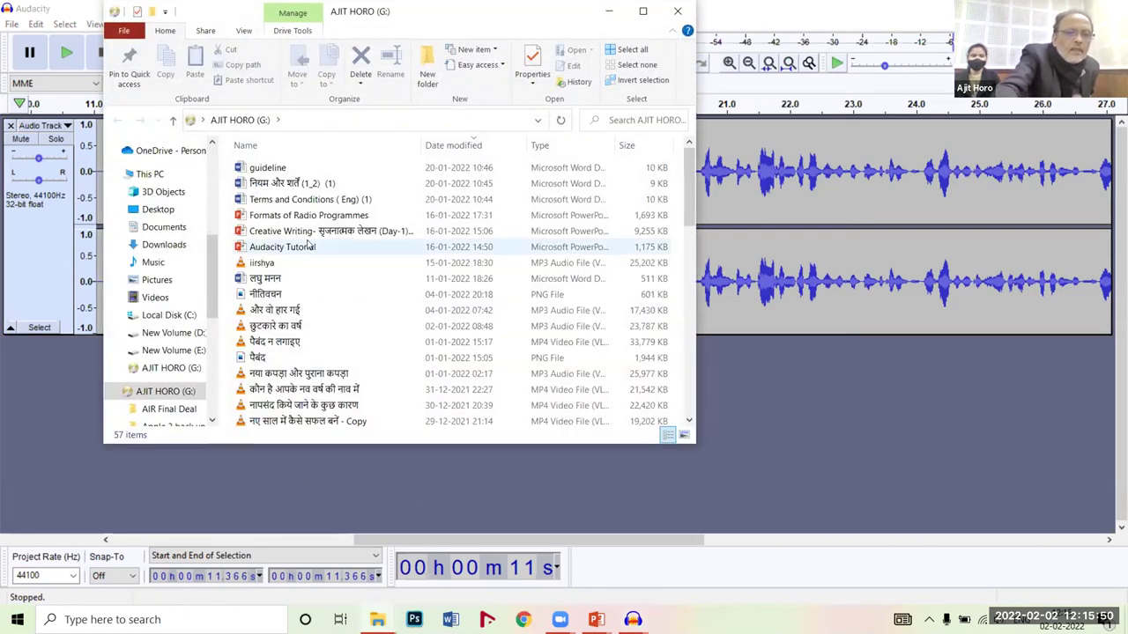
# - Switch to File Explorer and look through the files and folders on the G: drive for music
pyautogui.scroll(-3, 308, 248)
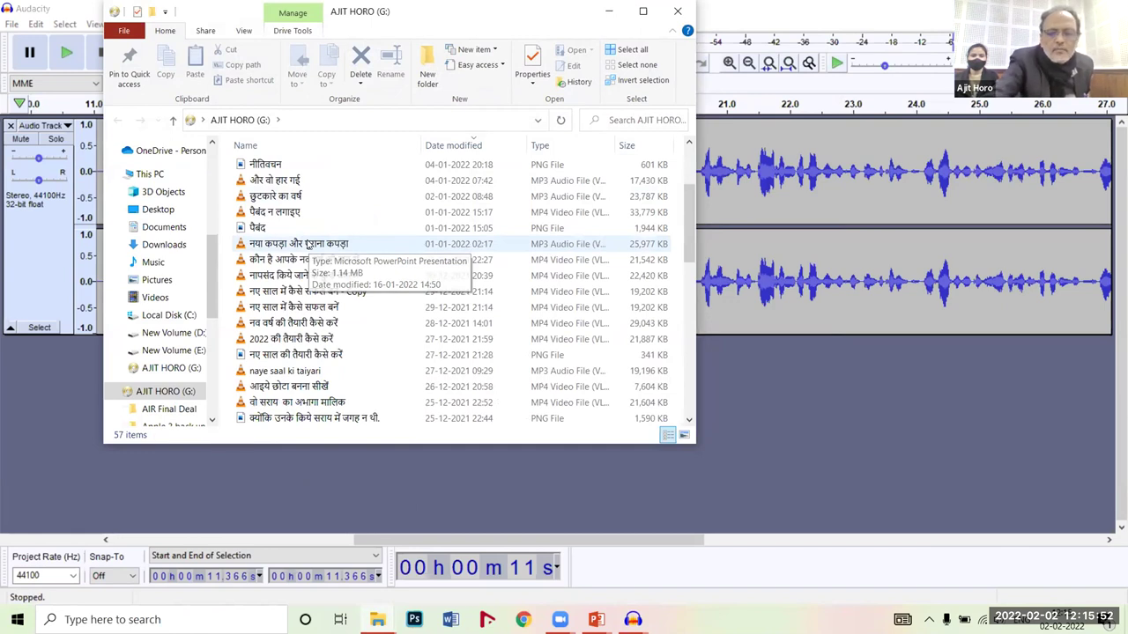
pyautogui.scroll(-2, 307, 245)
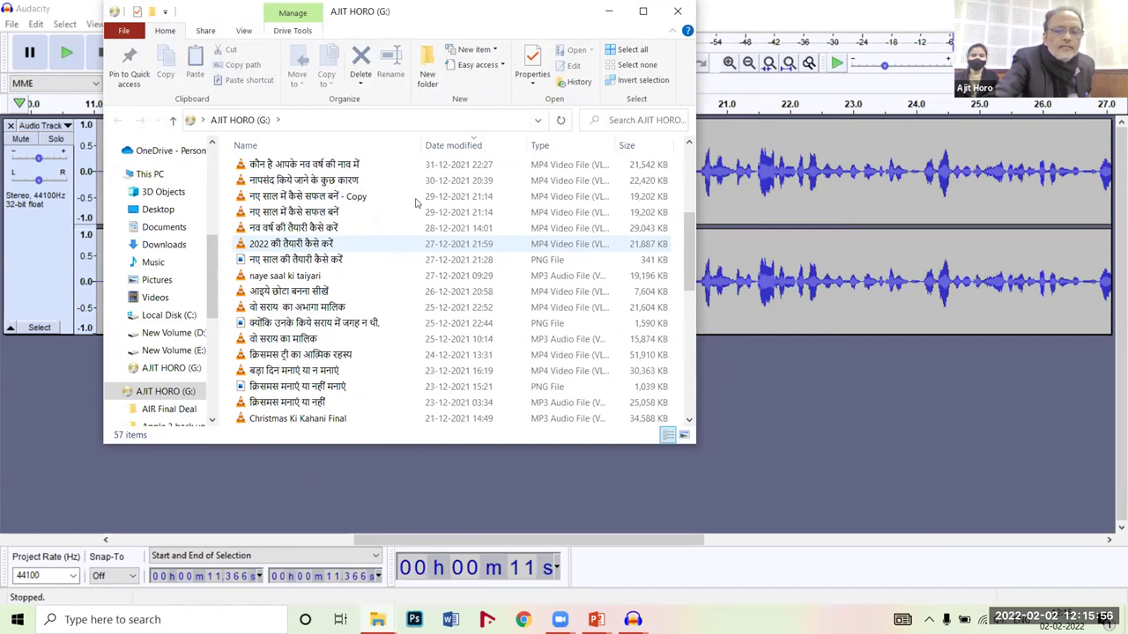
pyautogui.press('space')
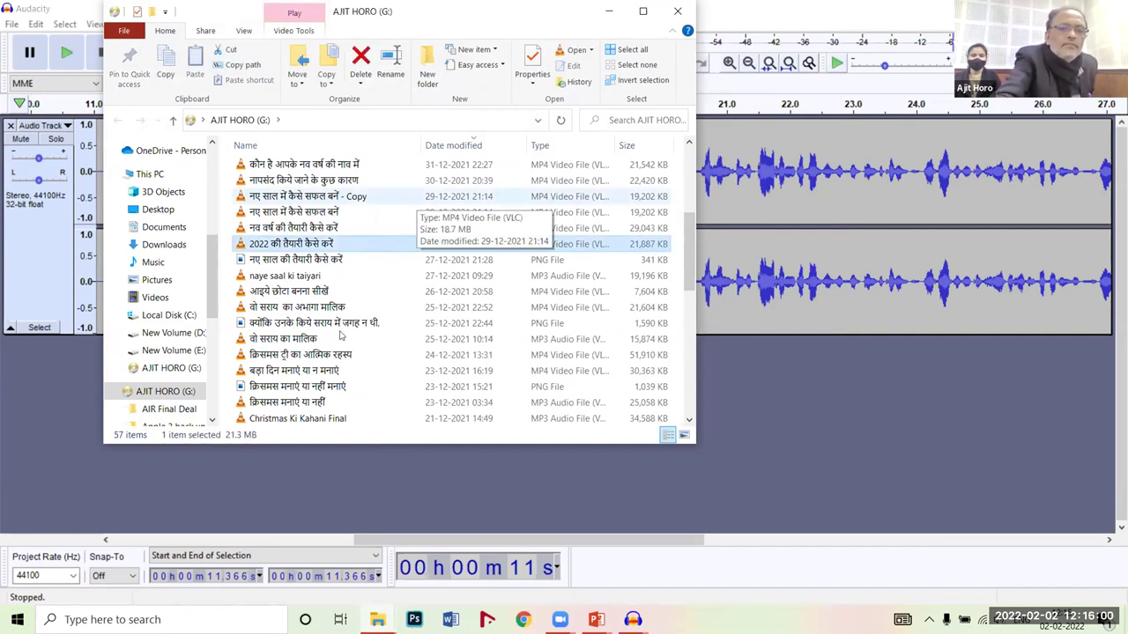
pyautogui.press('d')
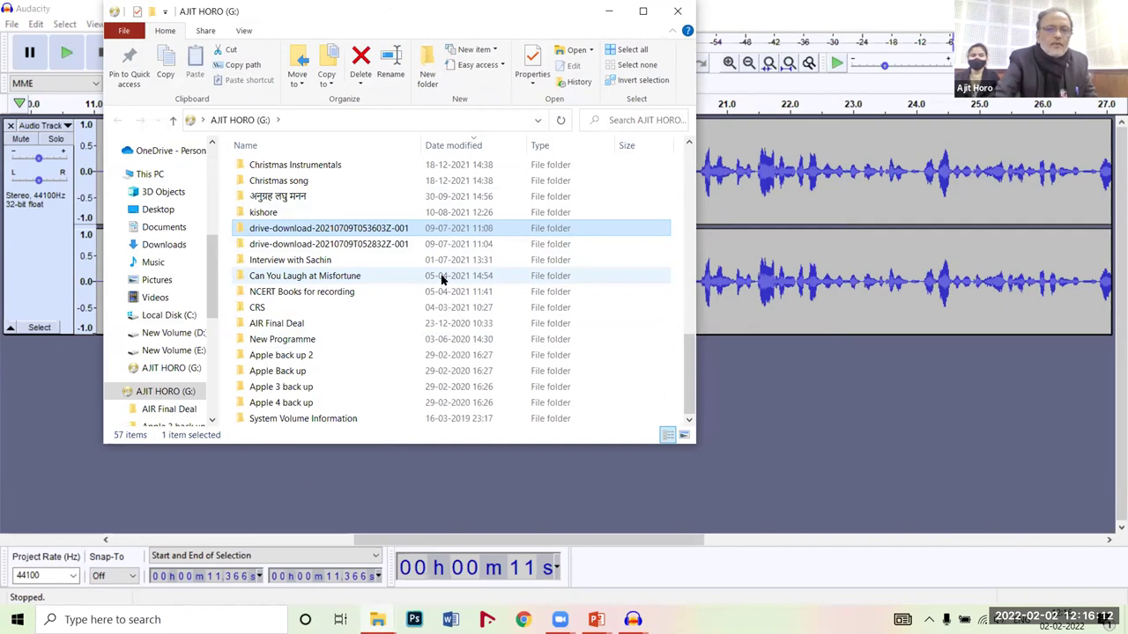
pyautogui.doubleClick(379, 231)
pyautogui.scroll(5, 381, 233)
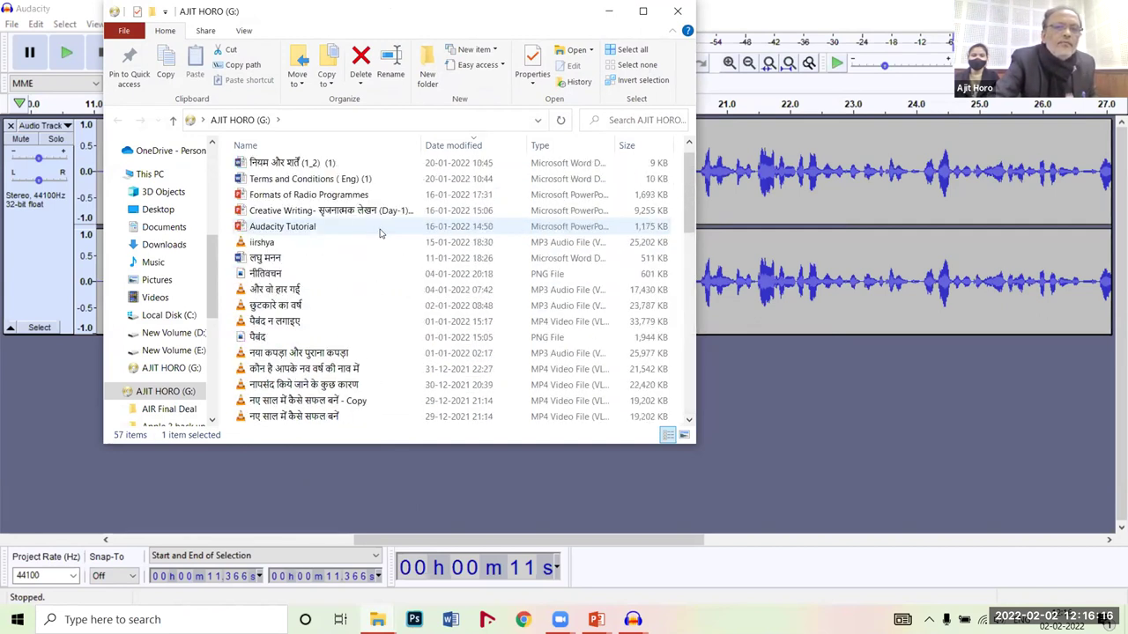
pyautogui.scroll(1, 379, 231)
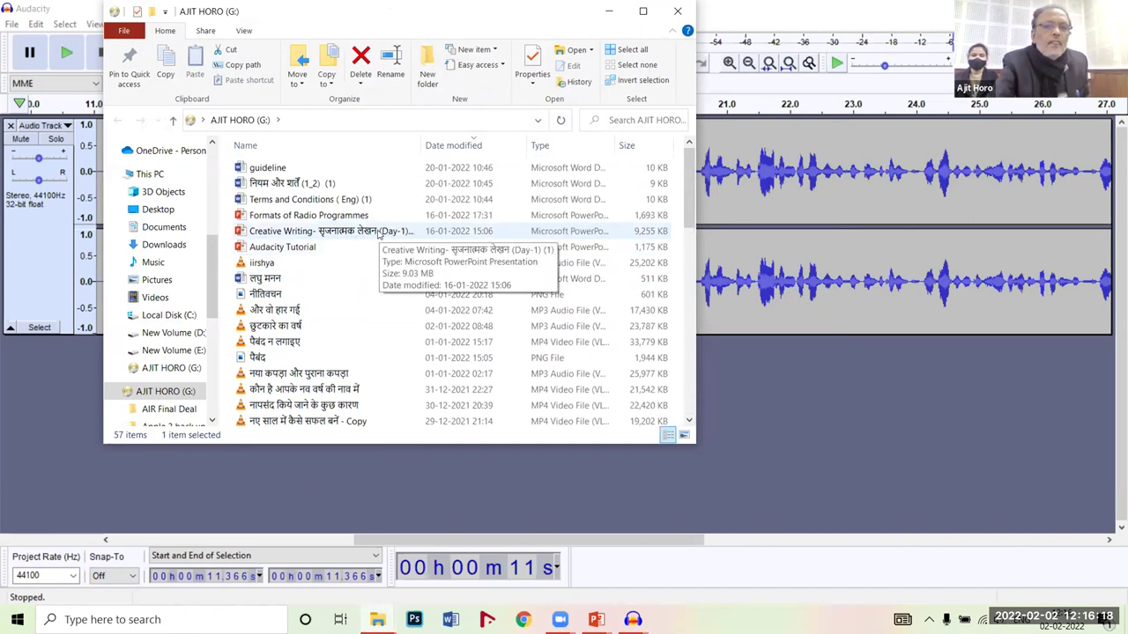
pyautogui.scroll(-2, 379, 232)
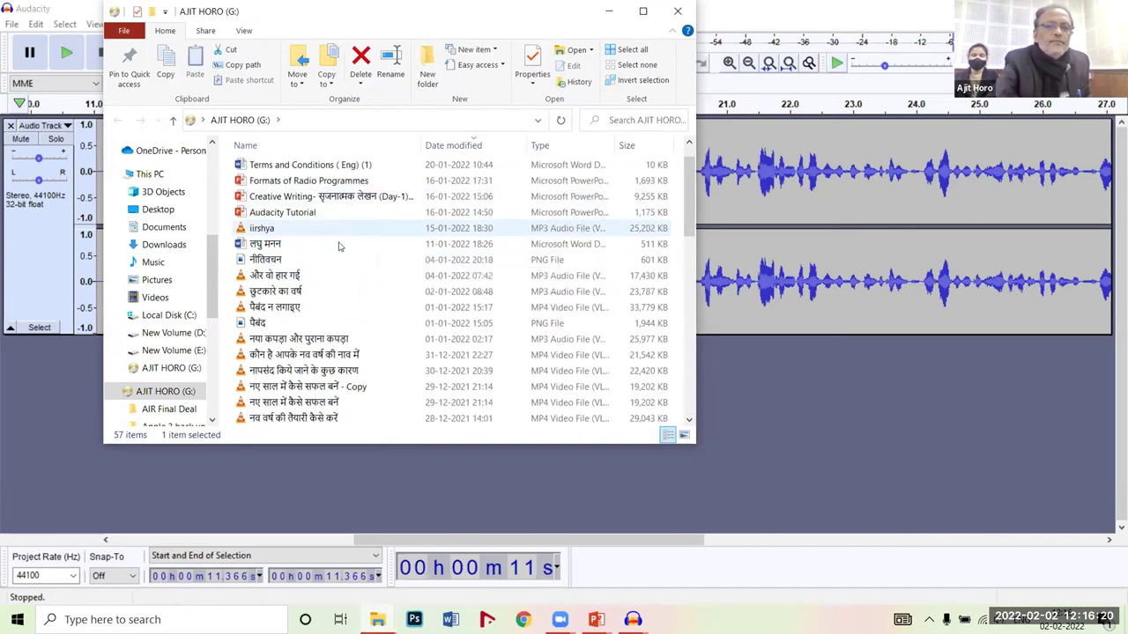
pyautogui.scroll(2, 339, 234)
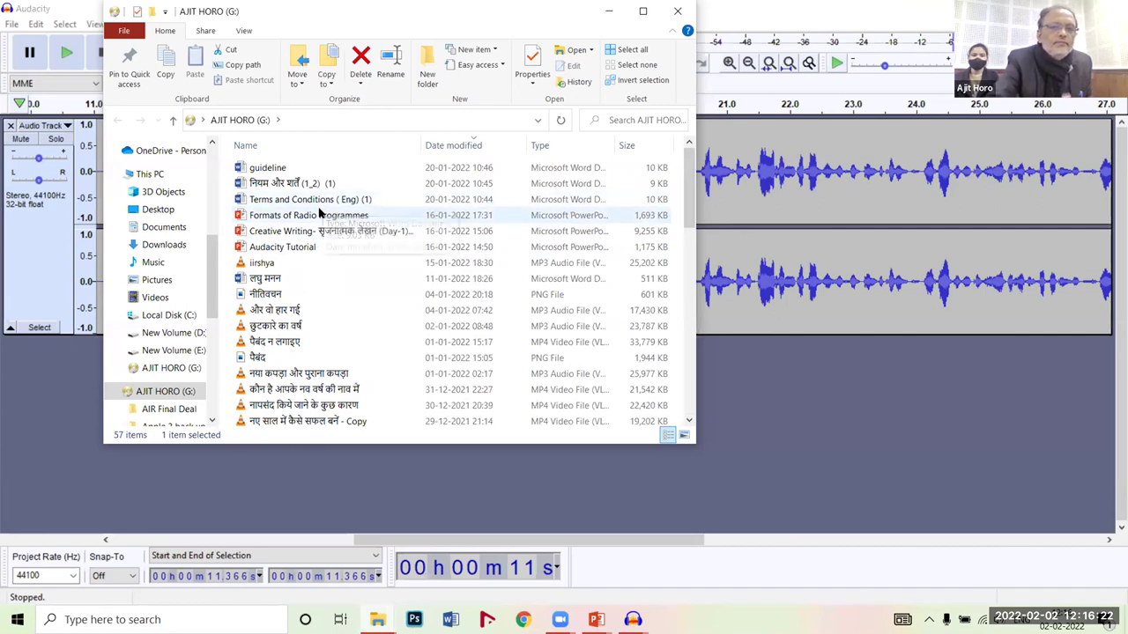
pyautogui.scroll(-10, 319, 214)
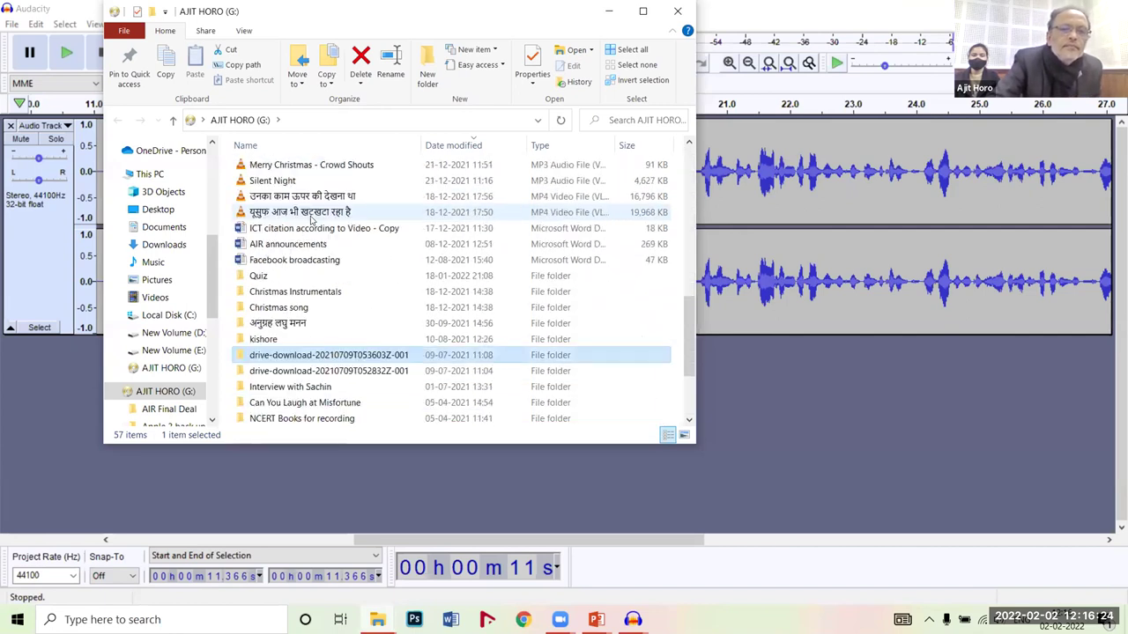
pyautogui.scroll(-2, 310, 220)
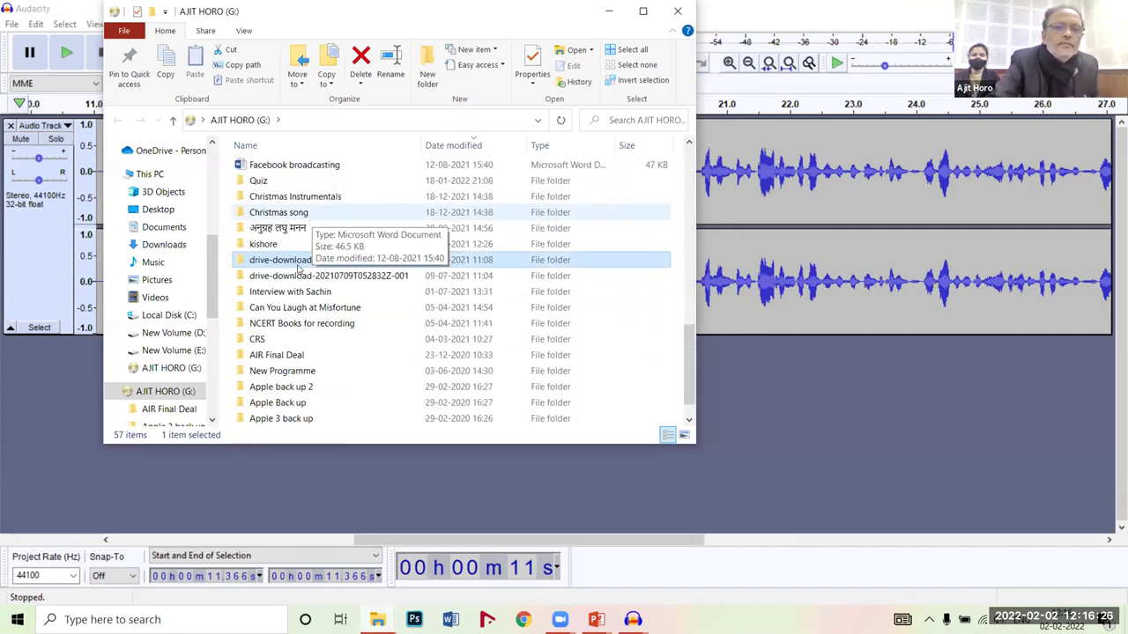
pyautogui.scroll(-1, 302, 264)
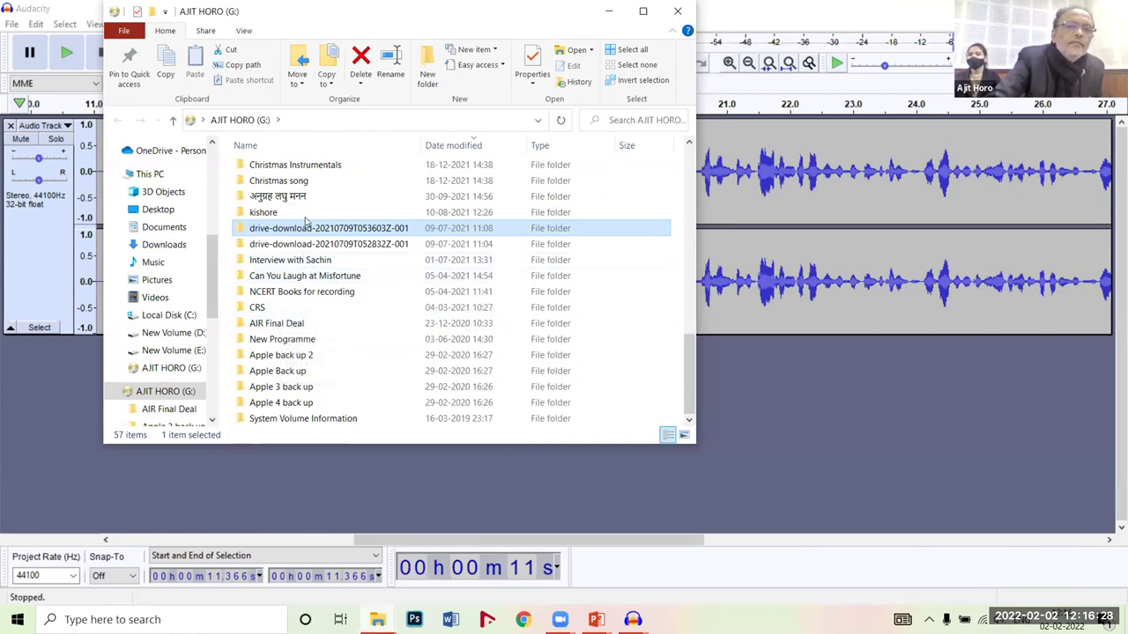
# - Check the Christmas song folder, and select Silent Night - Instrumental in the Christmas Instrumentals folder
pyautogui.doubleClick(303, 182)
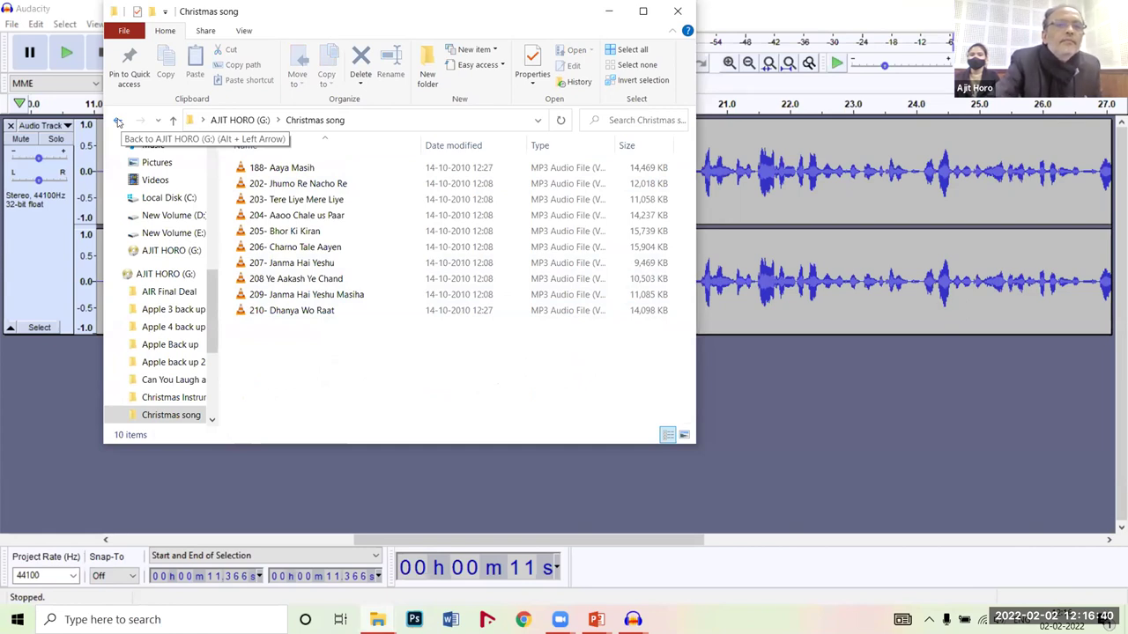
pyautogui.click(119, 122)
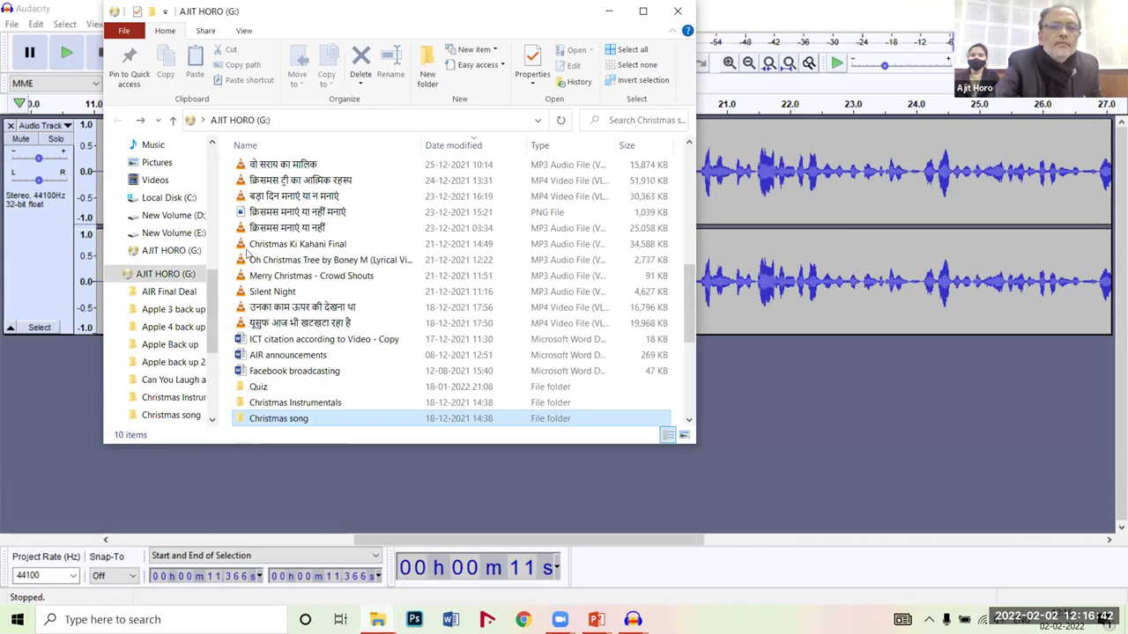
pyautogui.doubleClick(307, 403)
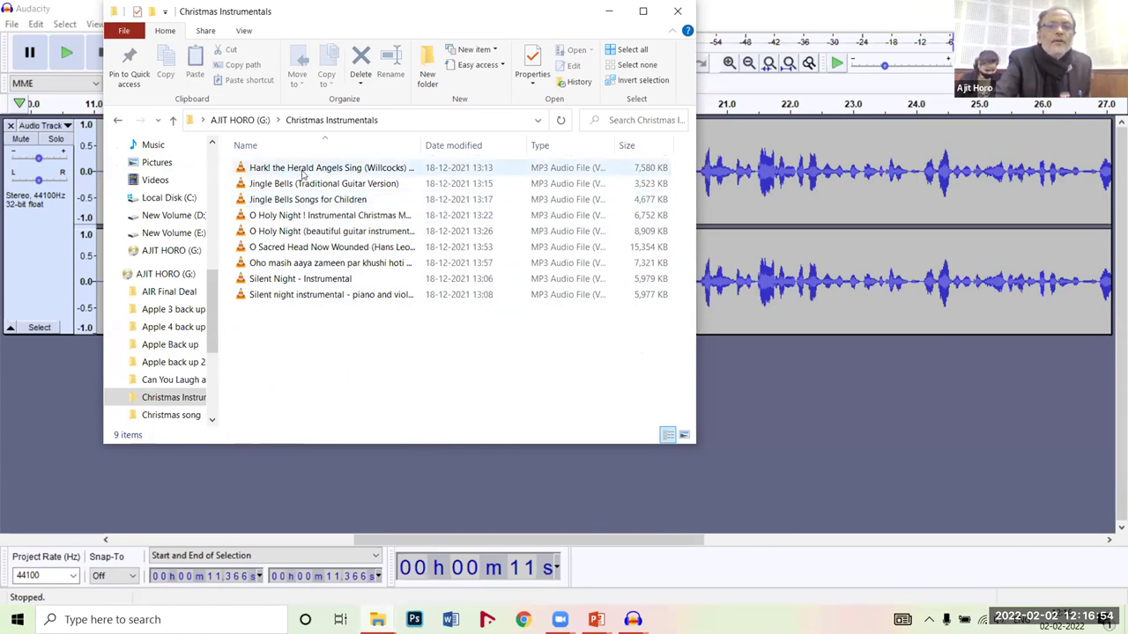
pyautogui.click(293, 280)
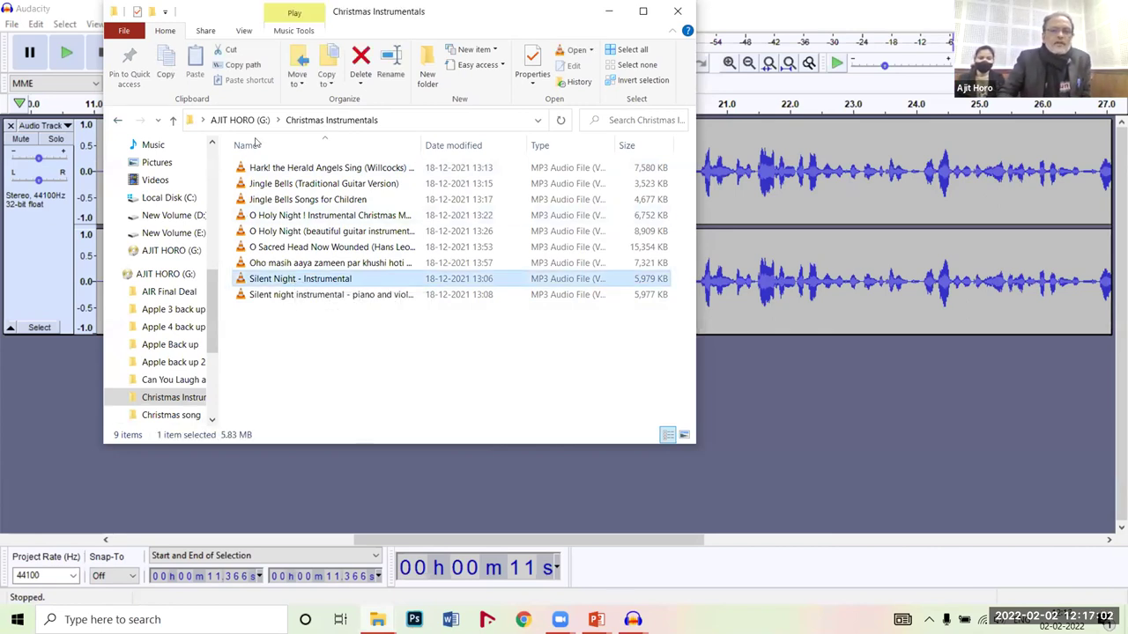
# - Import Silent Night - Instrumental from the Christmas Instrumentals folder on the G: drive into the project
pyautogui.click(12, 24)
pyautogui.click(11, 24)
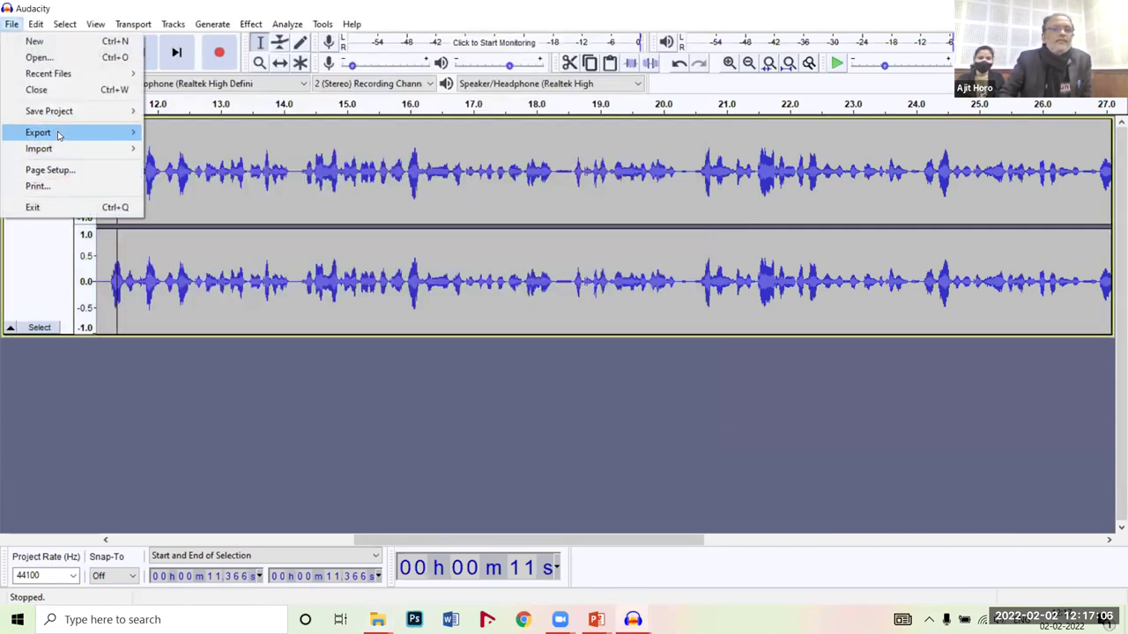
pyautogui.moveTo(88, 148)
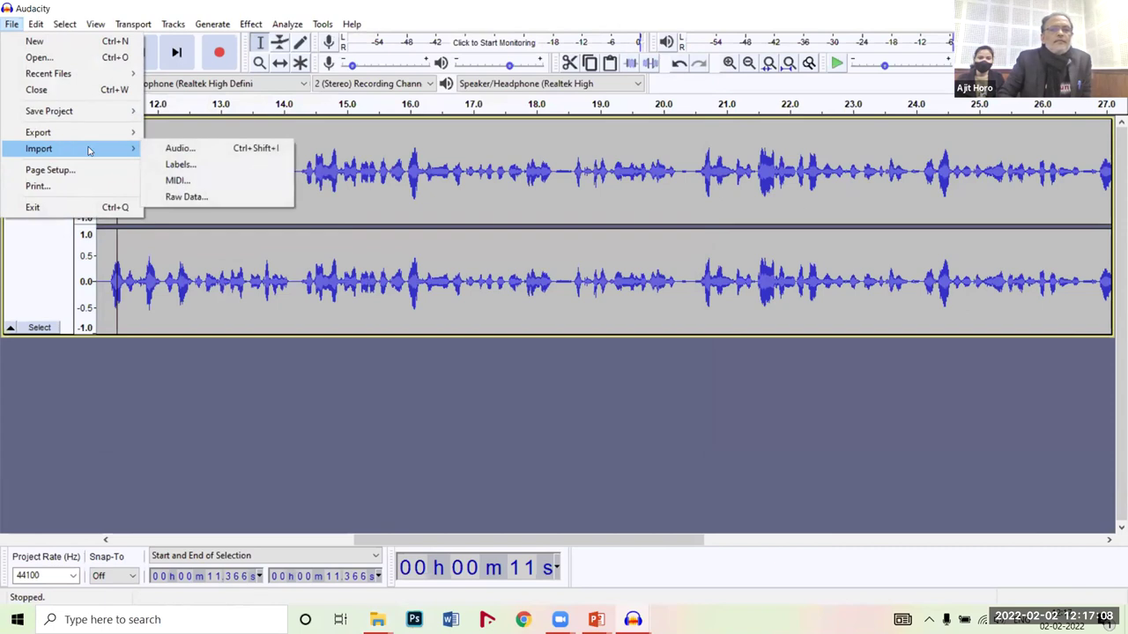
pyautogui.click(240, 150)
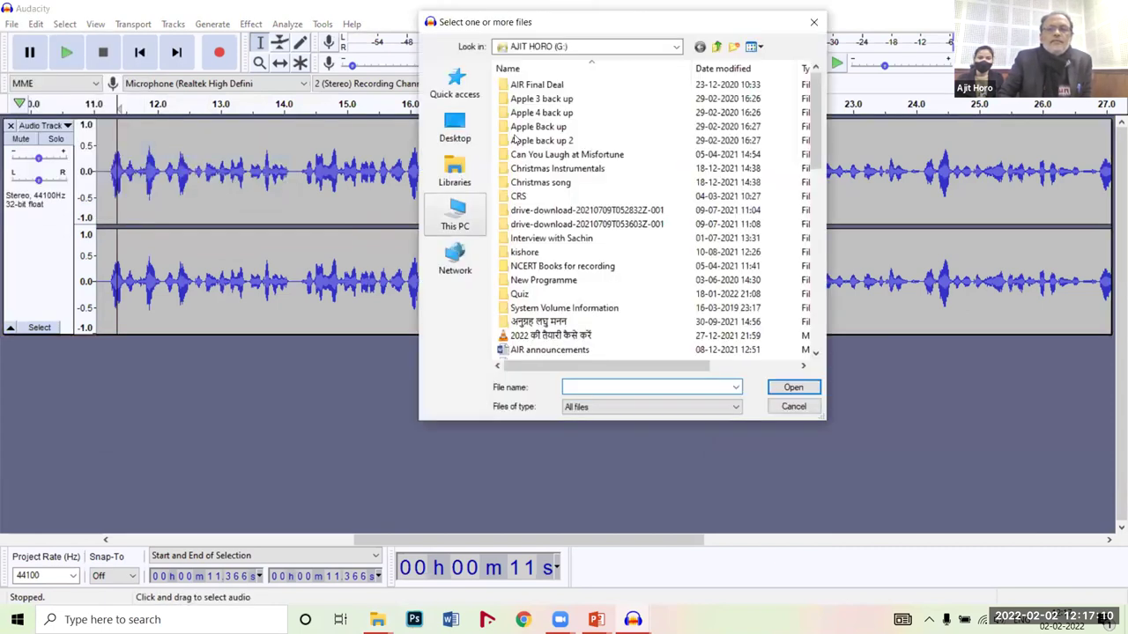
pyautogui.click(455, 213)
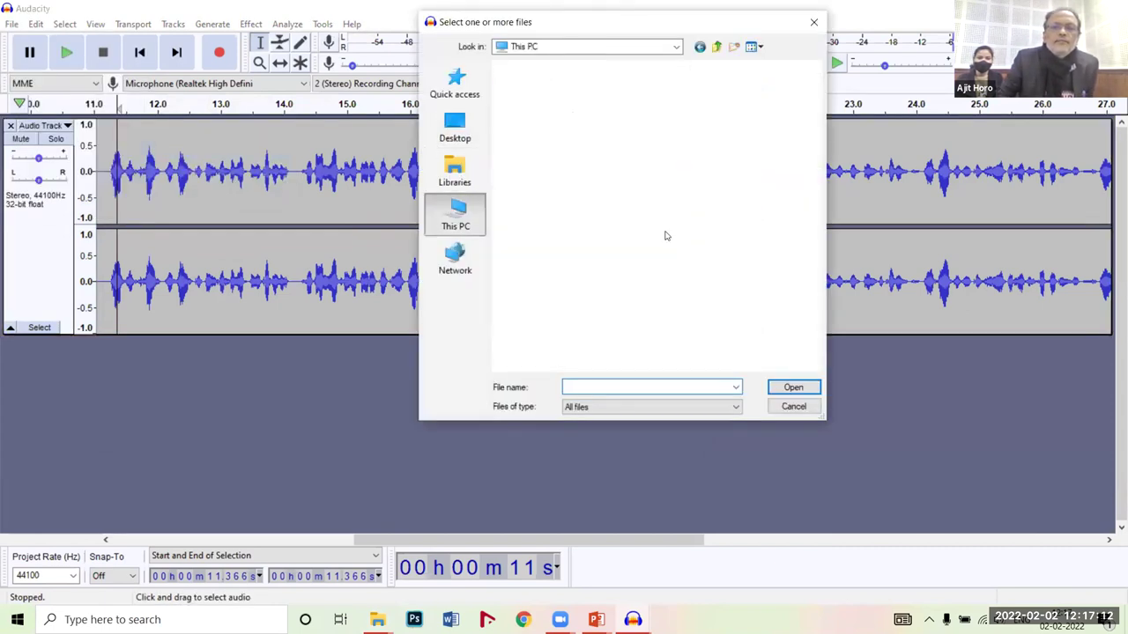
pyautogui.scroll(-3, 667, 235)
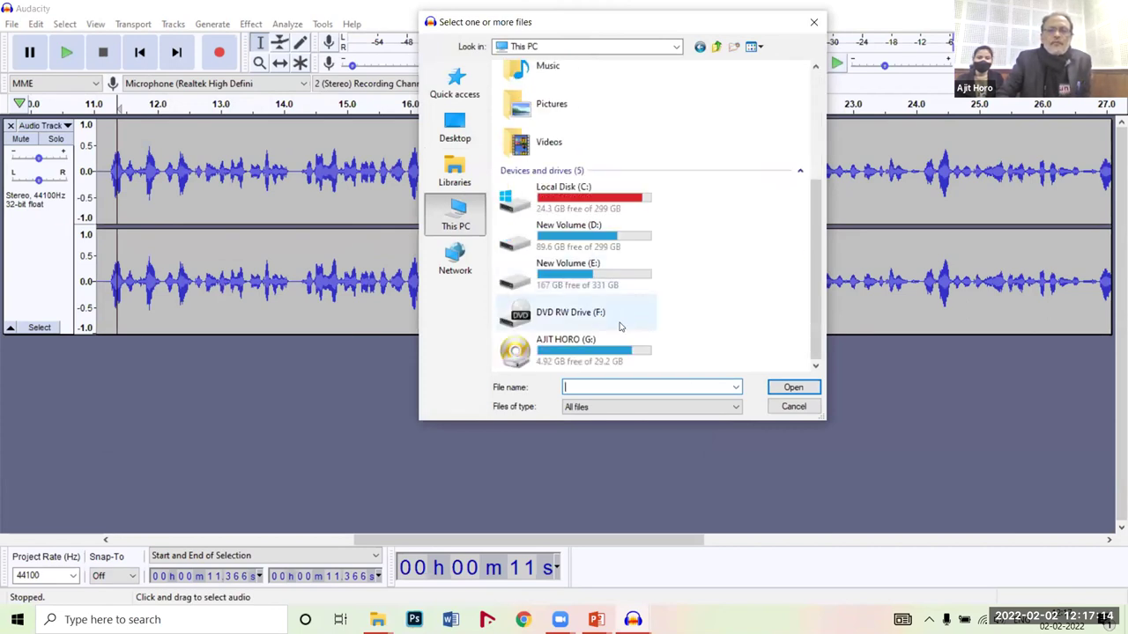
pyautogui.doubleClick(564, 348)
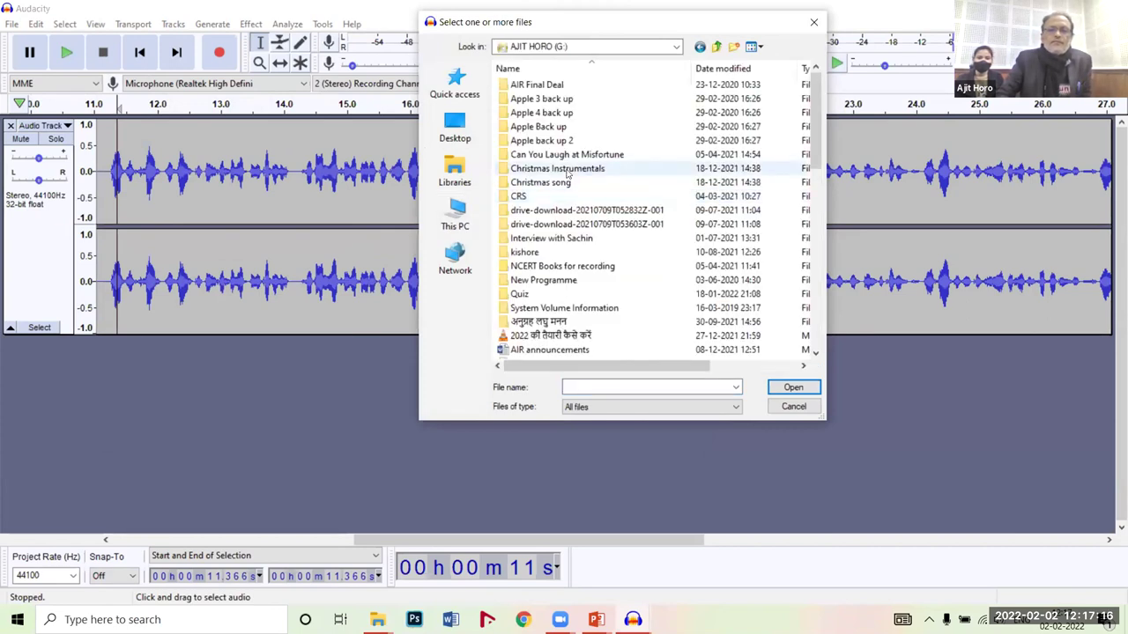
pyautogui.doubleClick(566, 171)
pyautogui.click(566, 183)
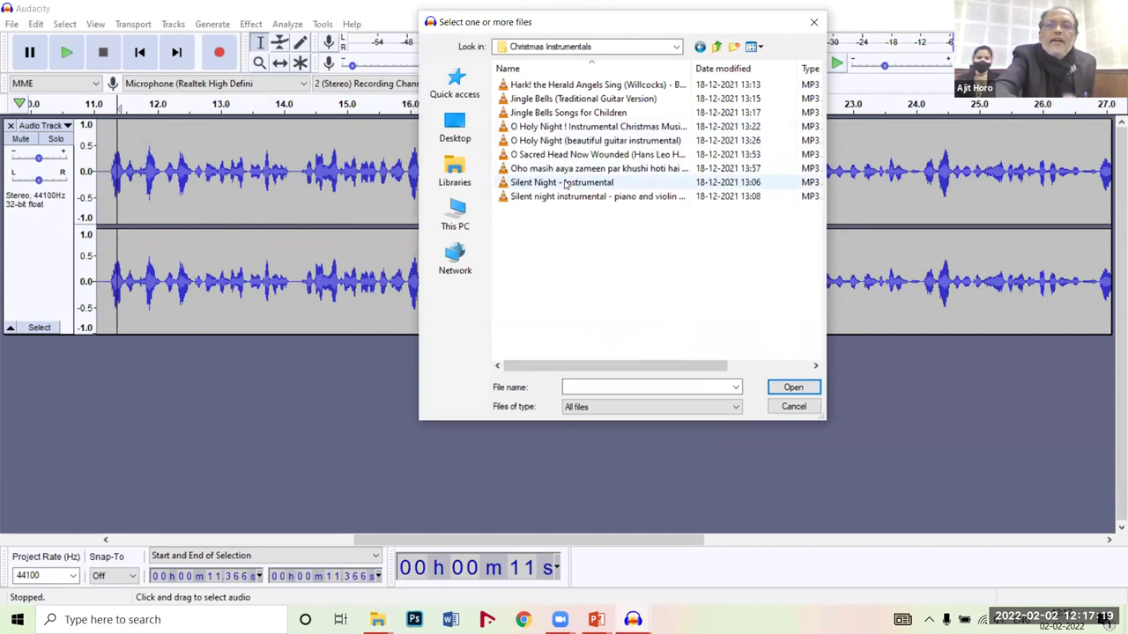
pyautogui.click(792, 388)
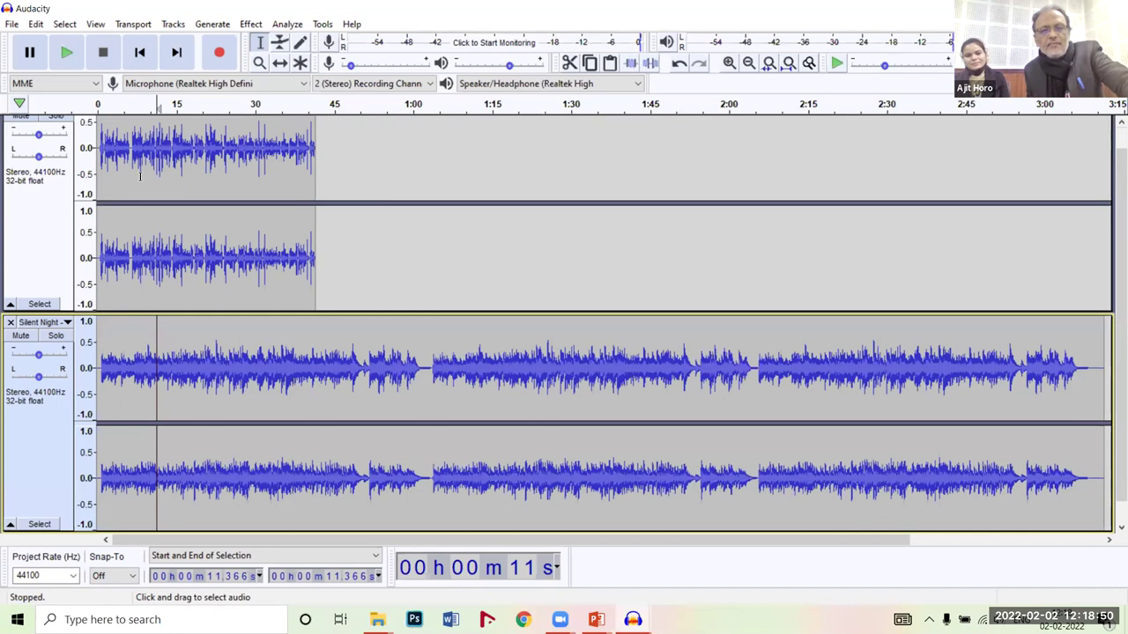
# - Return the playback position to the start and time-shift the speech clip so it begins at about 10 seconds
pyautogui.click(138, 51)
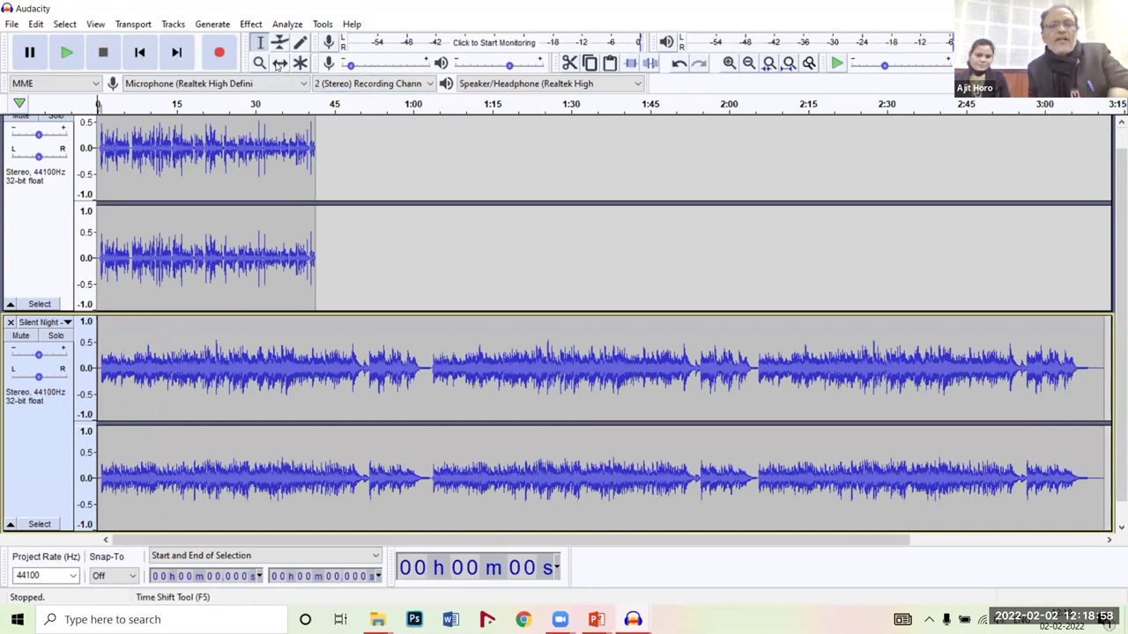
pyautogui.click(278, 64)
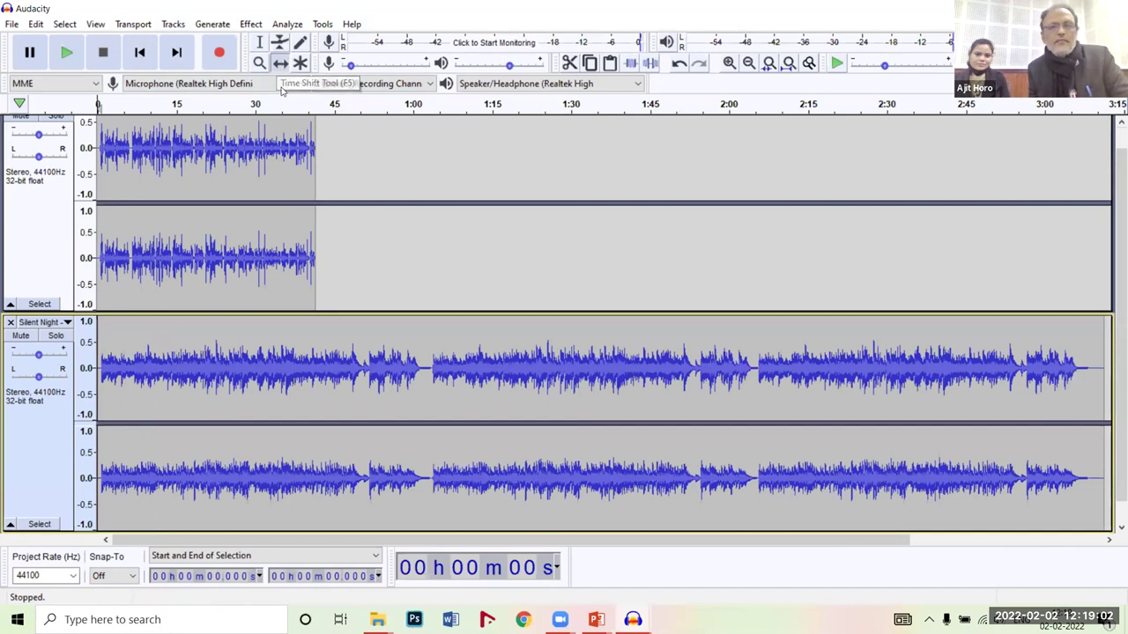
pyautogui.moveTo(228, 171)
pyautogui.mouseDown()
pyautogui.moveTo(298, 178)
pyautogui.moveTo(296, 52)
pyautogui.mouseUp()
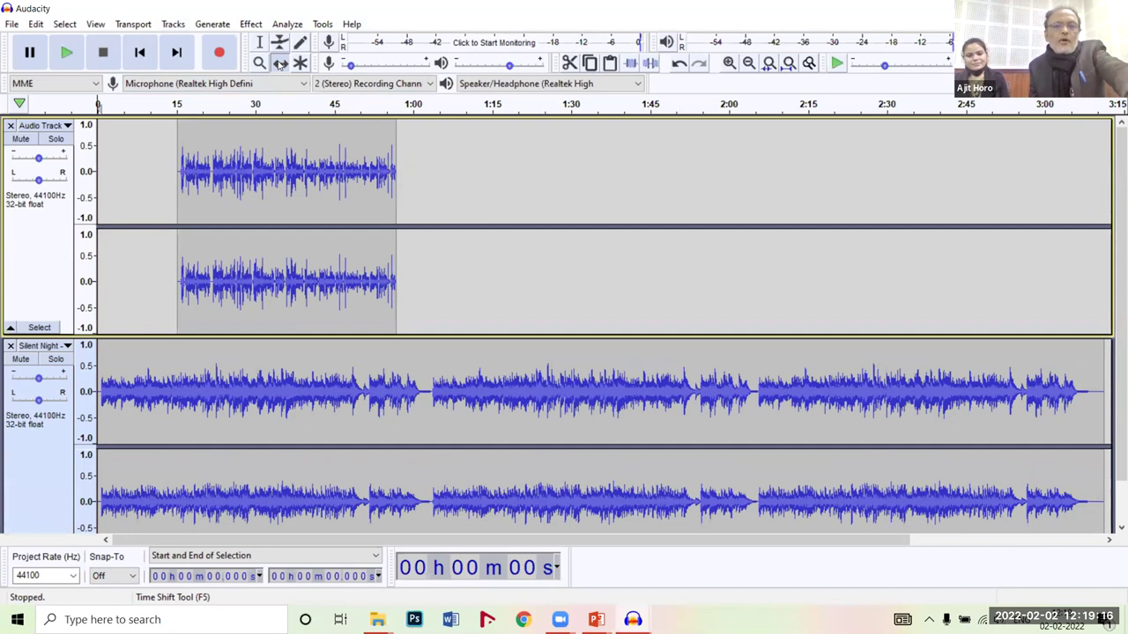
pyautogui.click(279, 63)
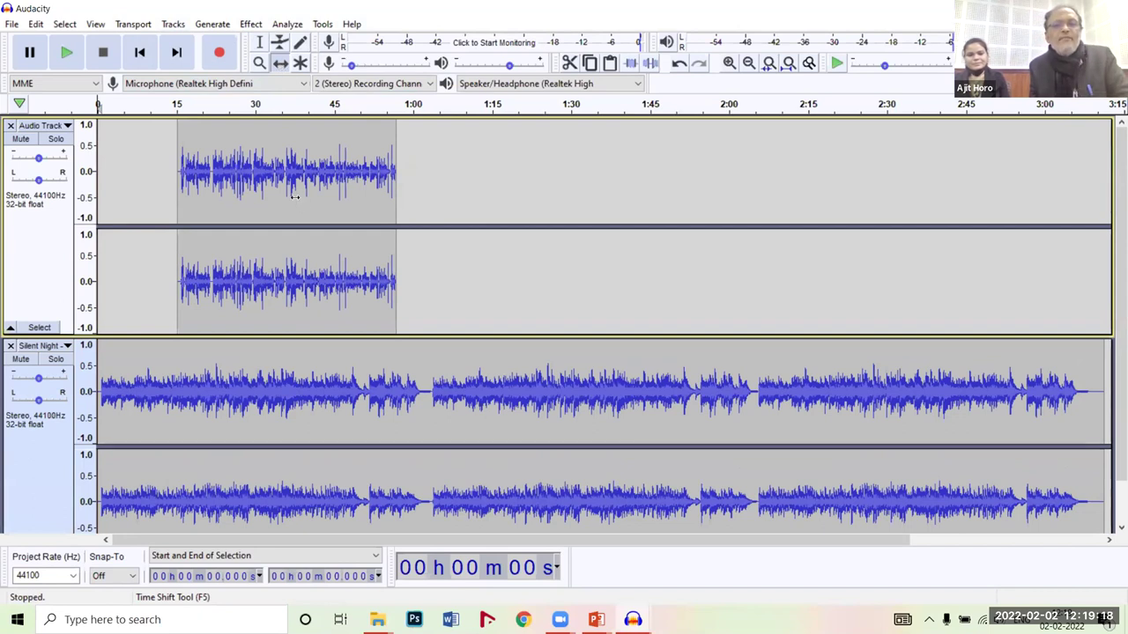
pyautogui.moveTo(292, 185); pyautogui.dragTo(633, 241)
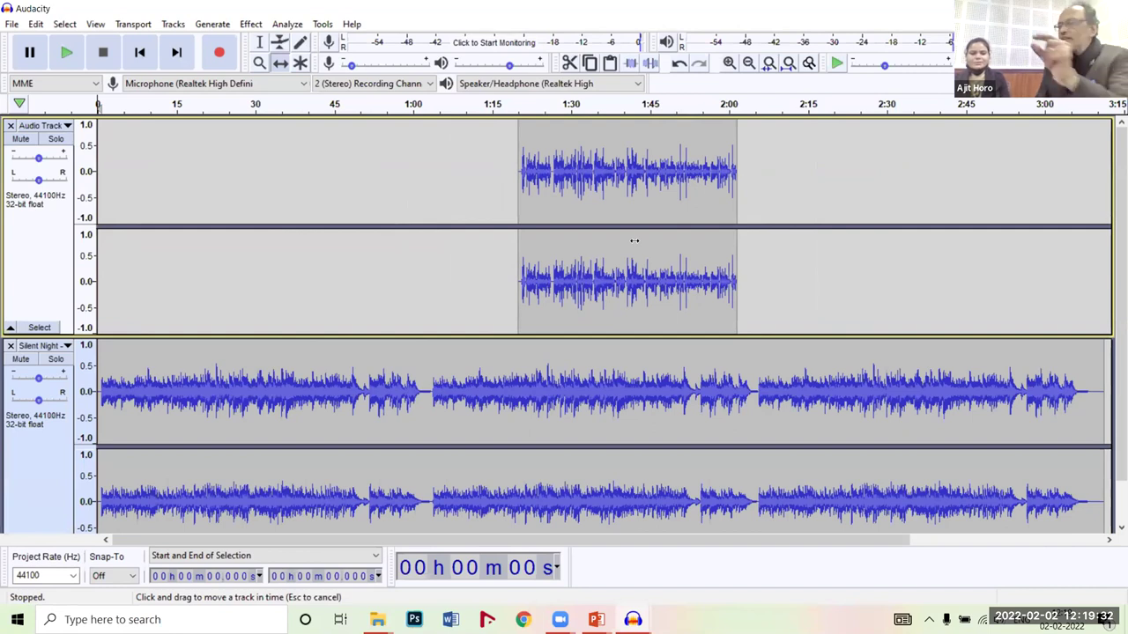
pyautogui.moveTo(627, 243); pyautogui.dragTo(267, 267)
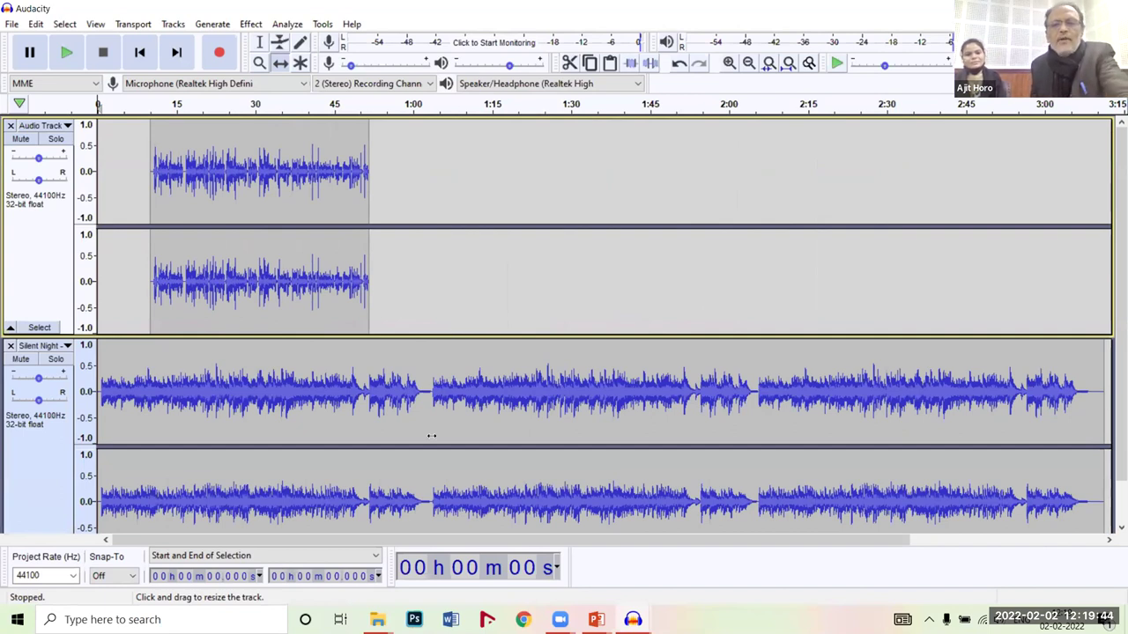
# - Try time-shifting the Silent Night clip to start at about 1:36, and undo the shift
pyautogui.click(421, 391)
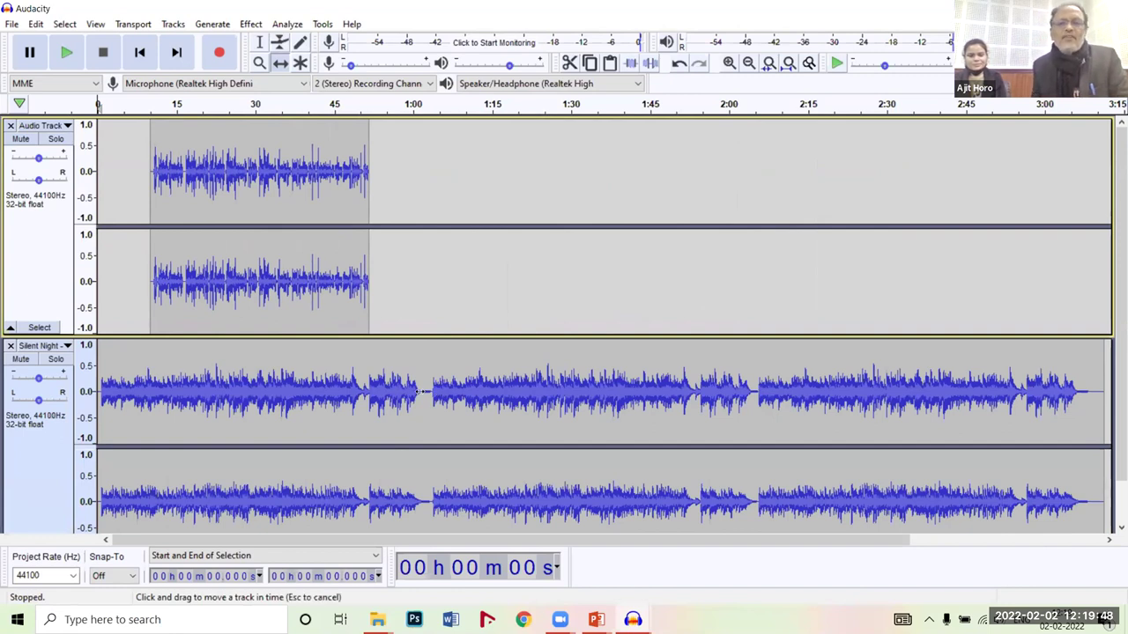
pyautogui.scroll(-1, 420, 391)
pyautogui.scroll(1, 280, 271)
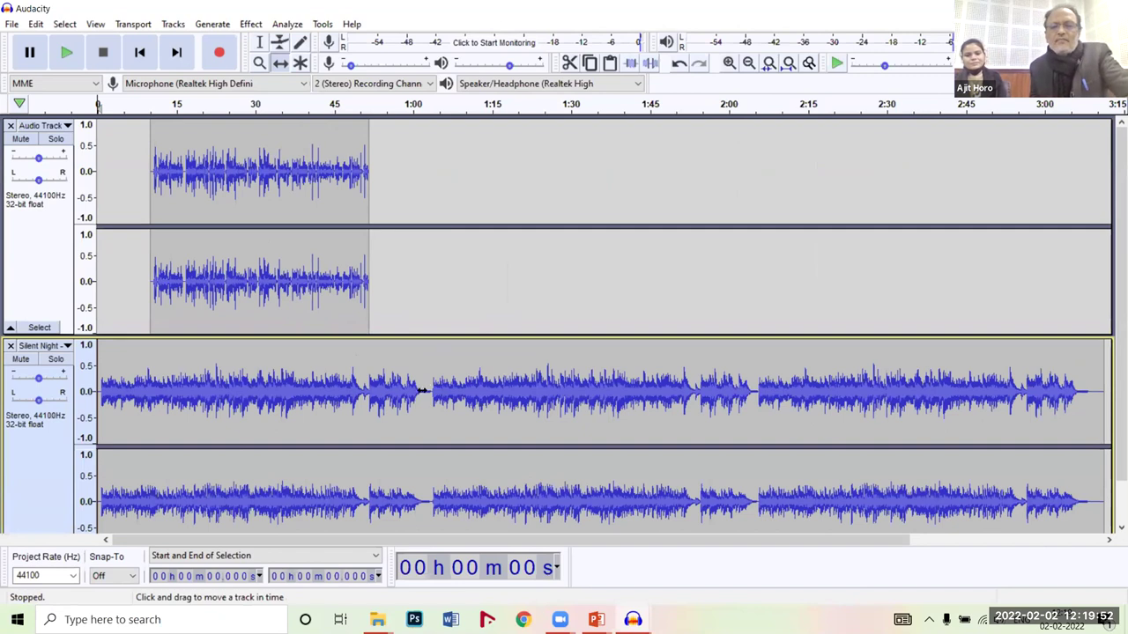
pyautogui.click(454, 390)
pyautogui.moveTo(454, 390); pyautogui.dragTo(291, 44)
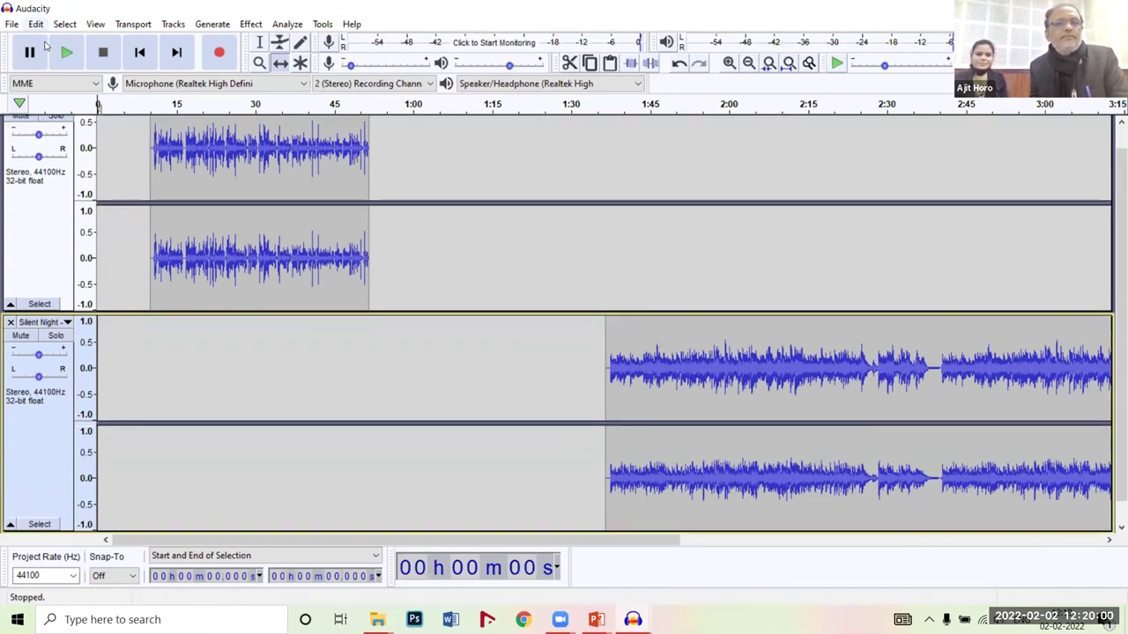
pyautogui.click(36, 24)
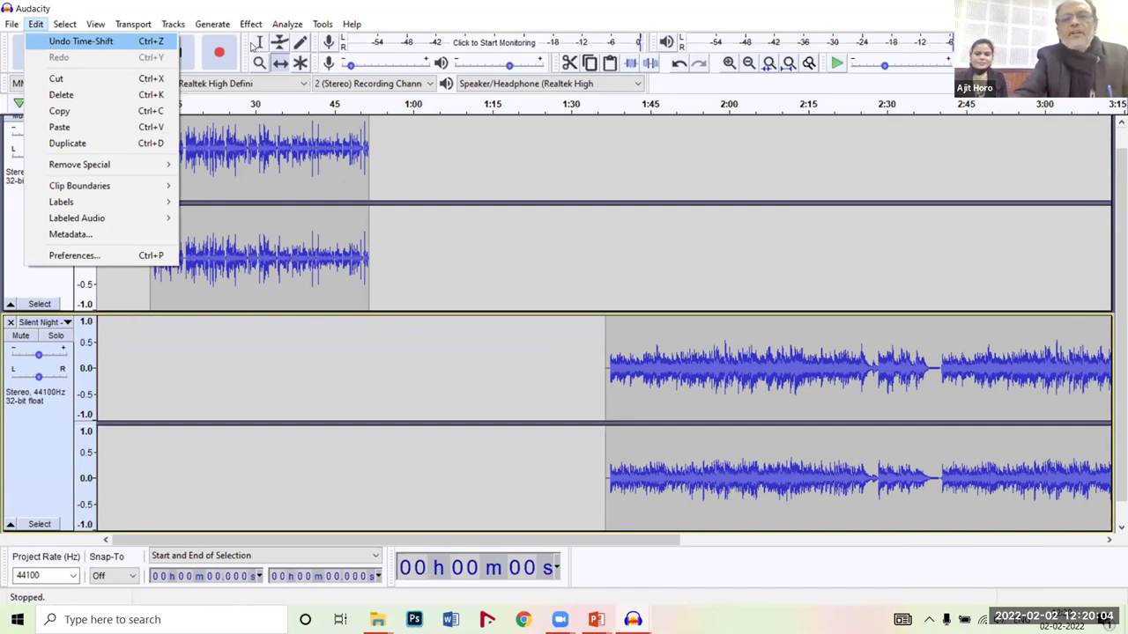
pyautogui.press('Return')
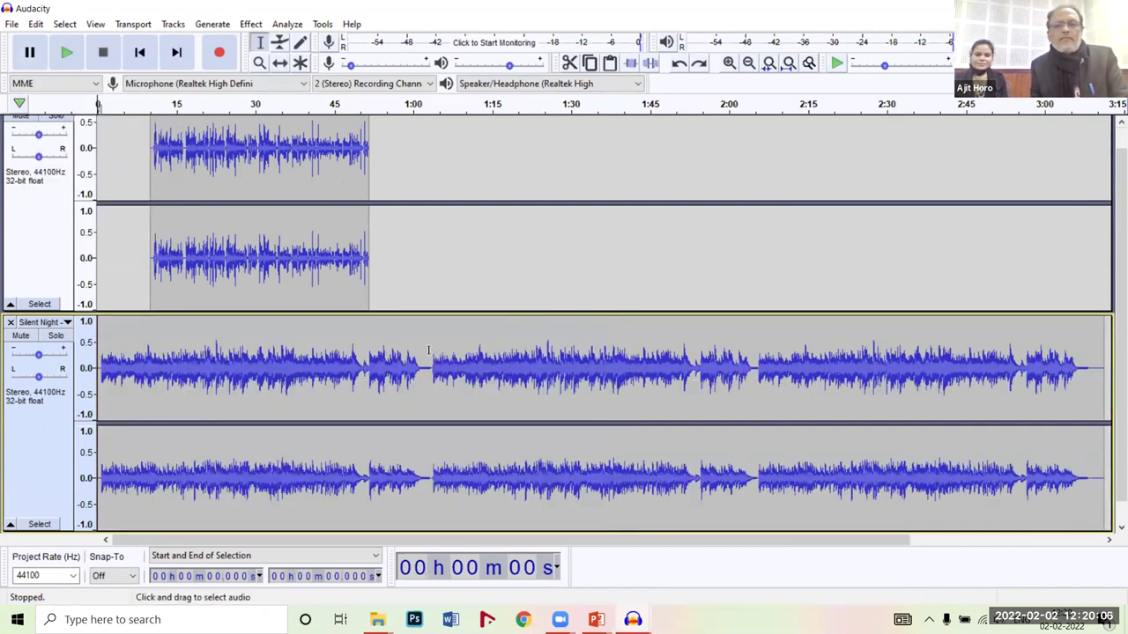
# - Delete the Silent Night music from about 1:02 to the end of the track
pyautogui.moveTo(424, 370); pyautogui.dragTo(535, 372)
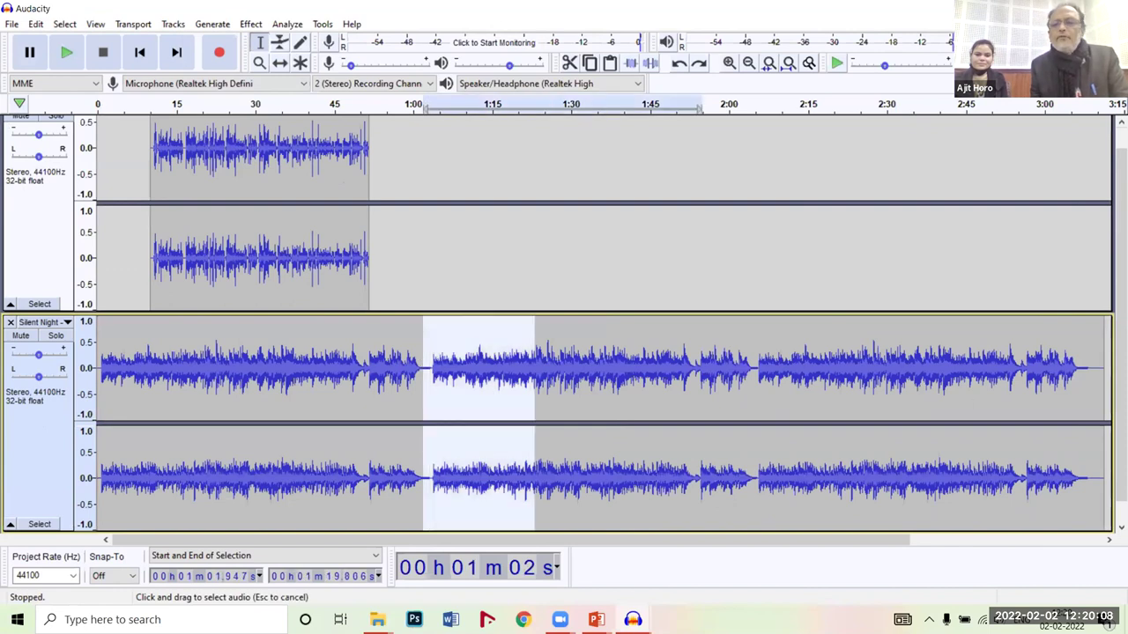
pyautogui.hotkey('shift', 'End')
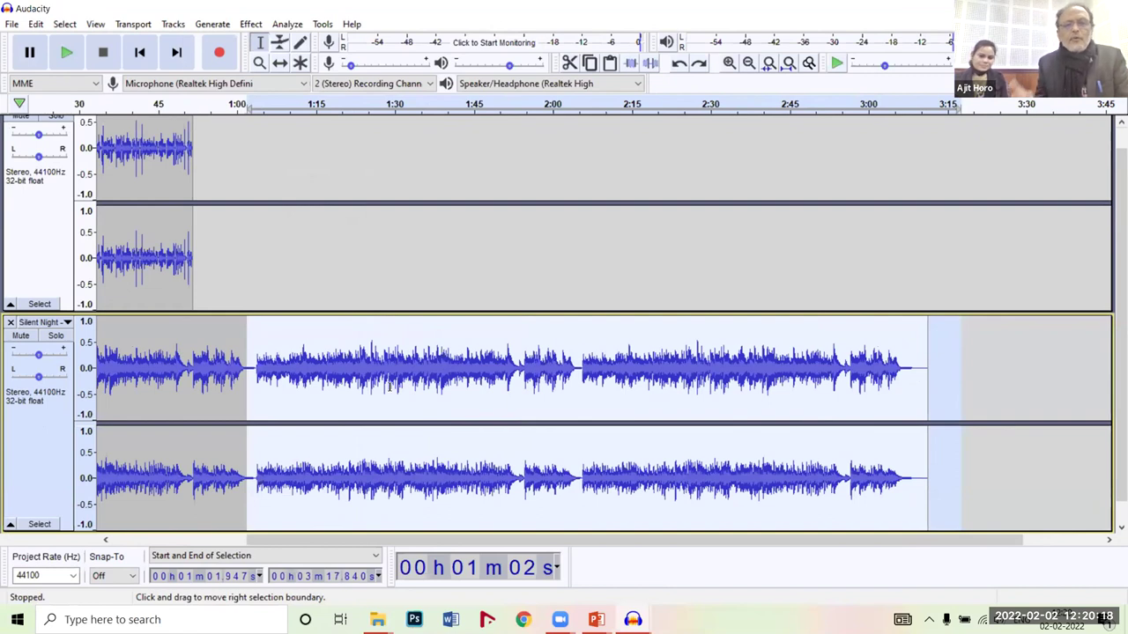
pyautogui.press('Delete')
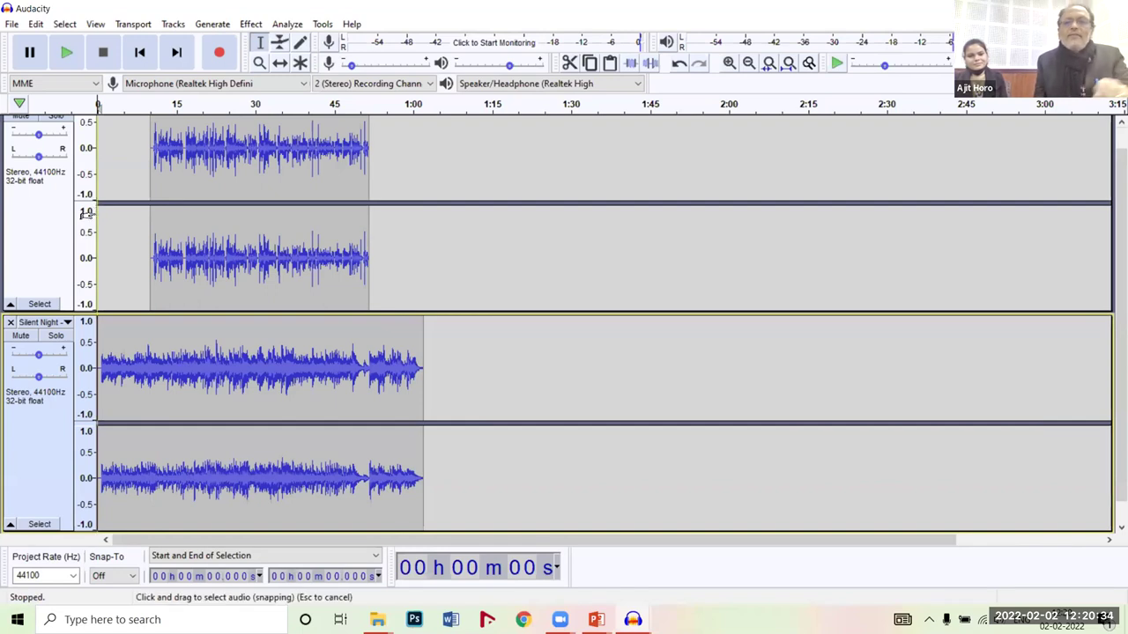
# - Play the speech and the trimmed music together from the start, and stop playback
pyautogui.scroll(1, 100, 218)
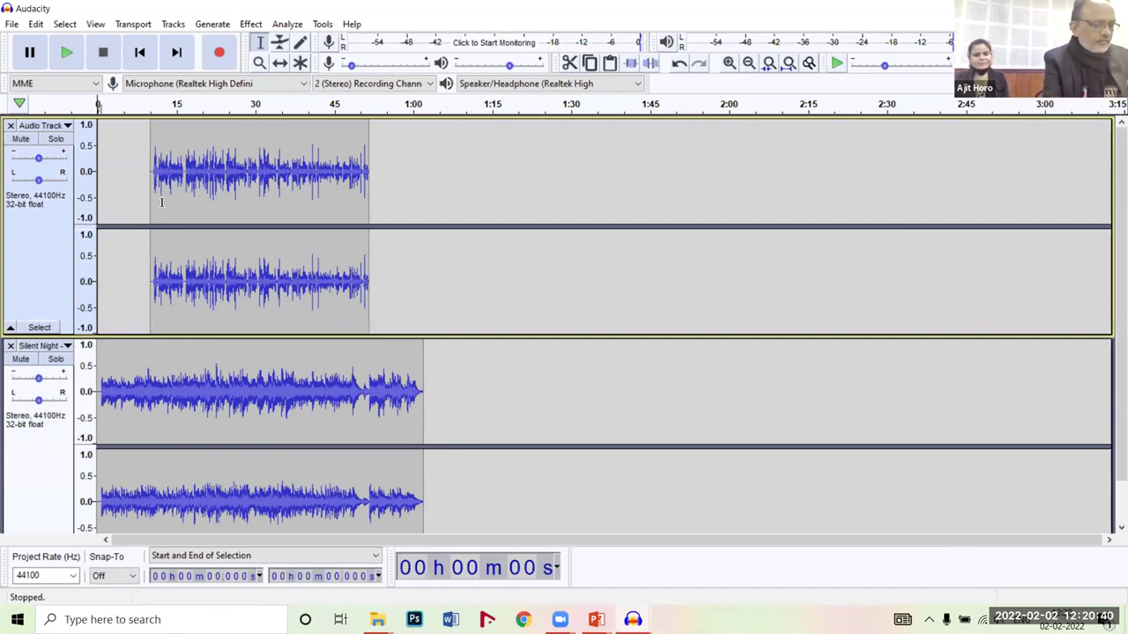
pyautogui.press('space')
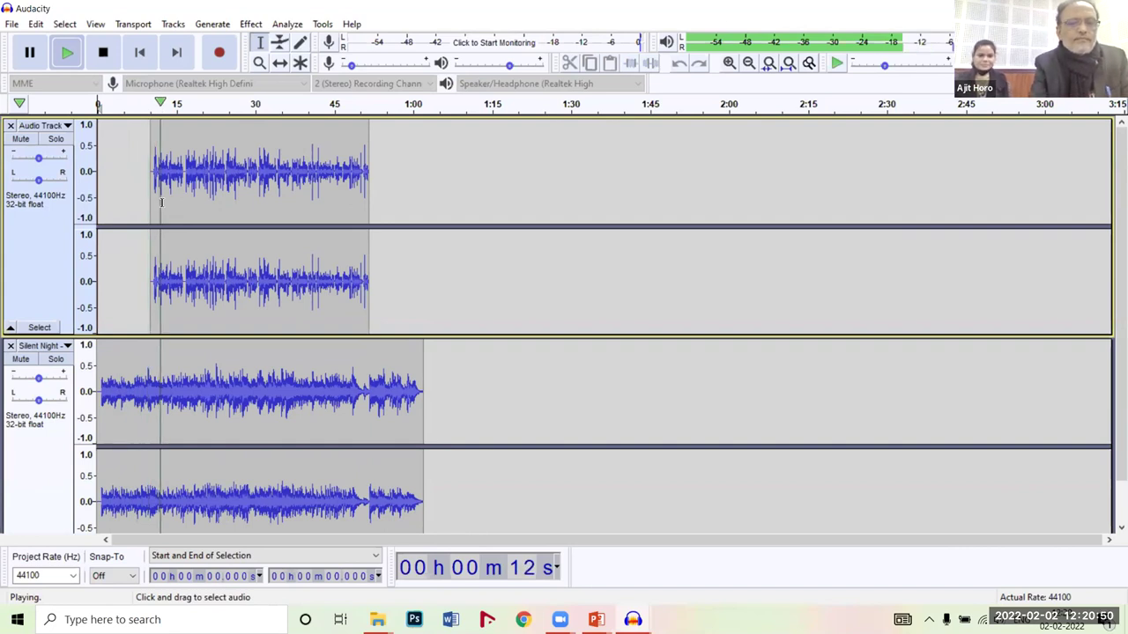
pyautogui.press('space')
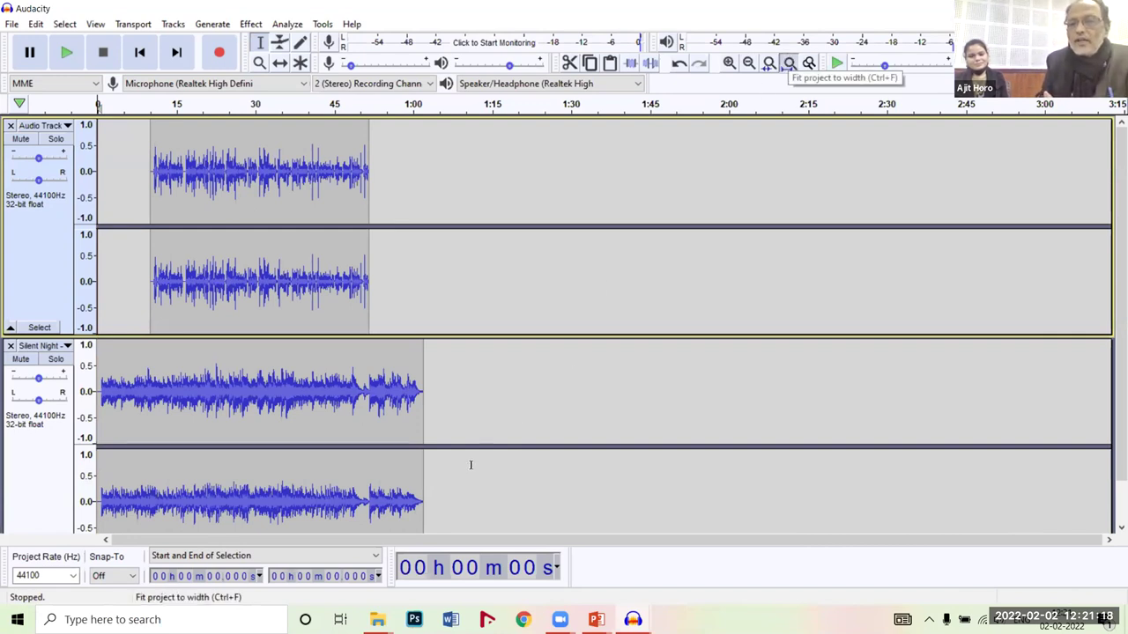
# - Fit the project to width and use the Envelope tool to fade the music down to about 0.5 between about 9 and 11 seconds
pyautogui.hotkey('ctrl', 'f')
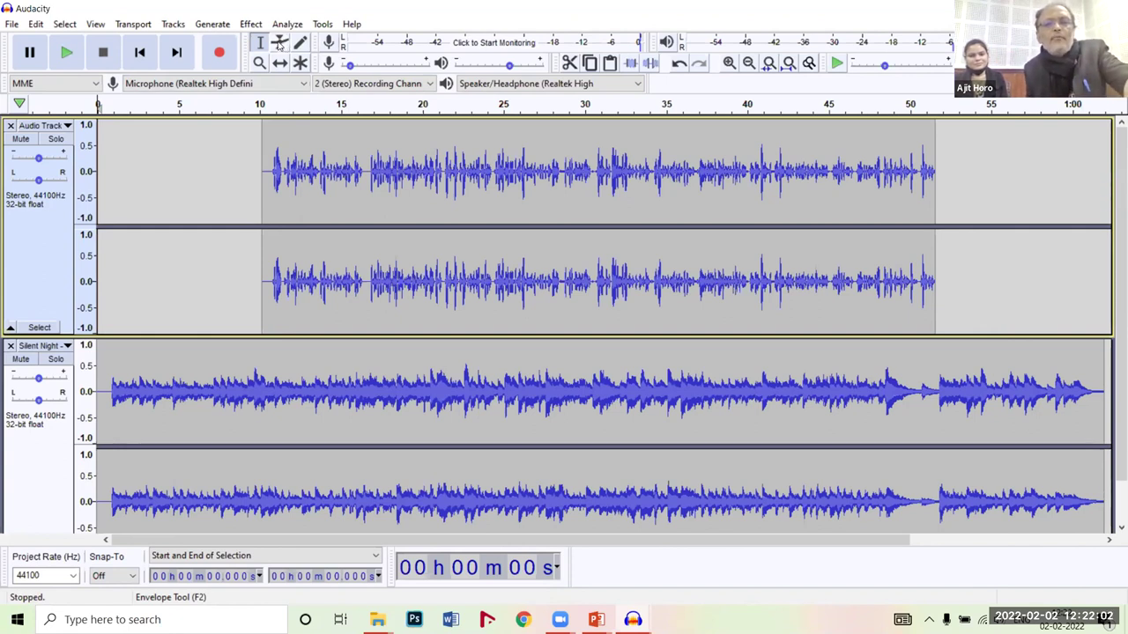
pyautogui.click(280, 44)
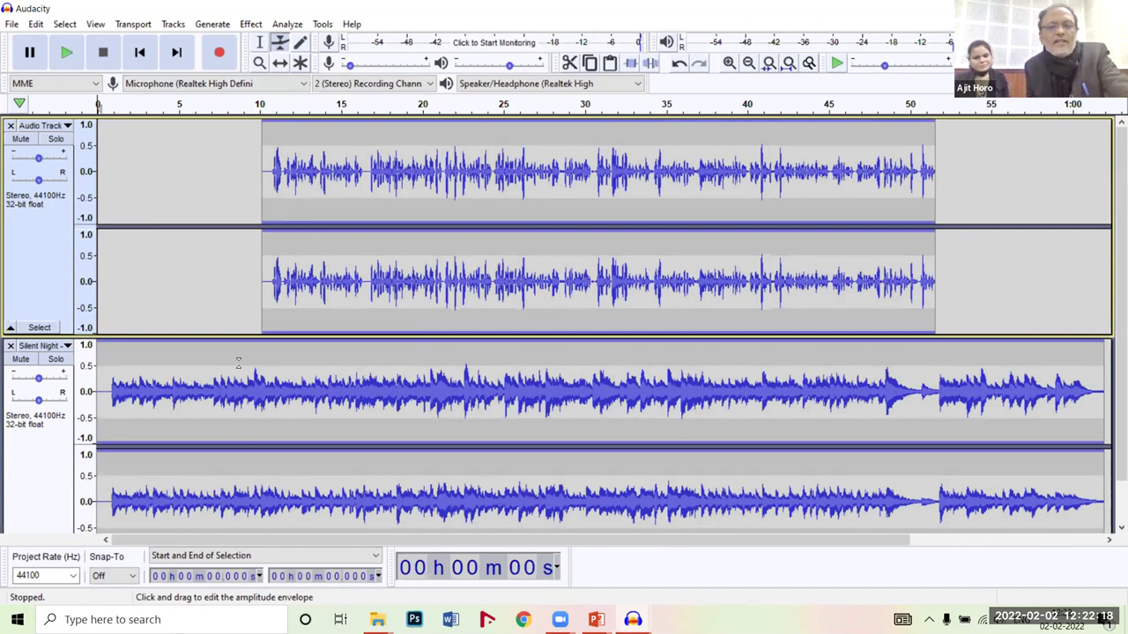
pyautogui.scroll(-1, 248, 357)
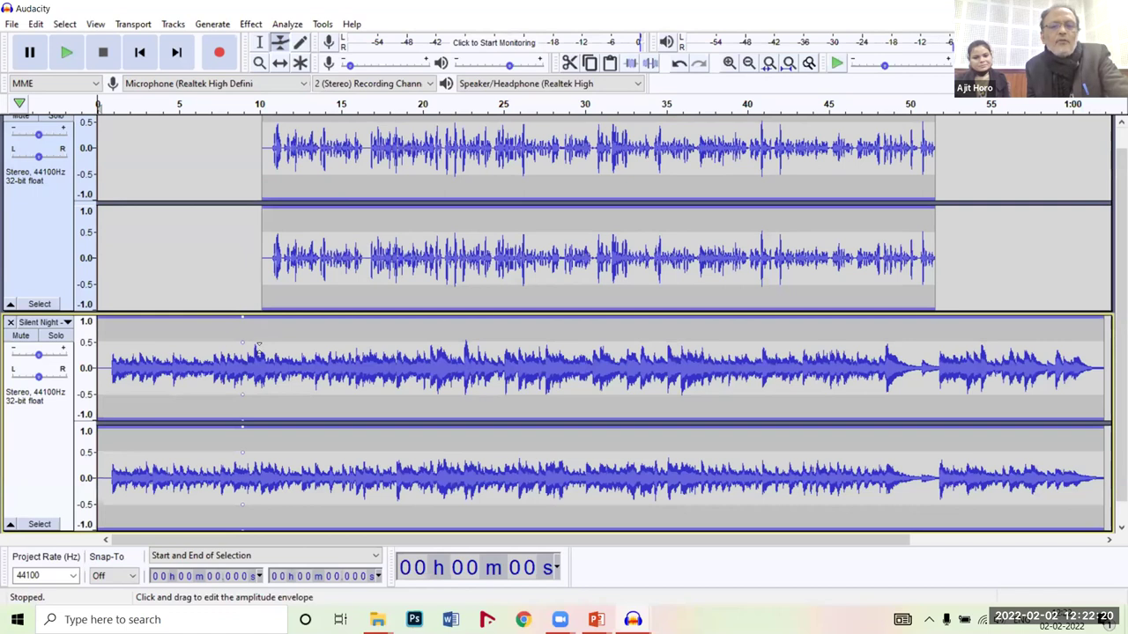
pyautogui.moveTo(259, 351); pyautogui.dragTo(265, 361)
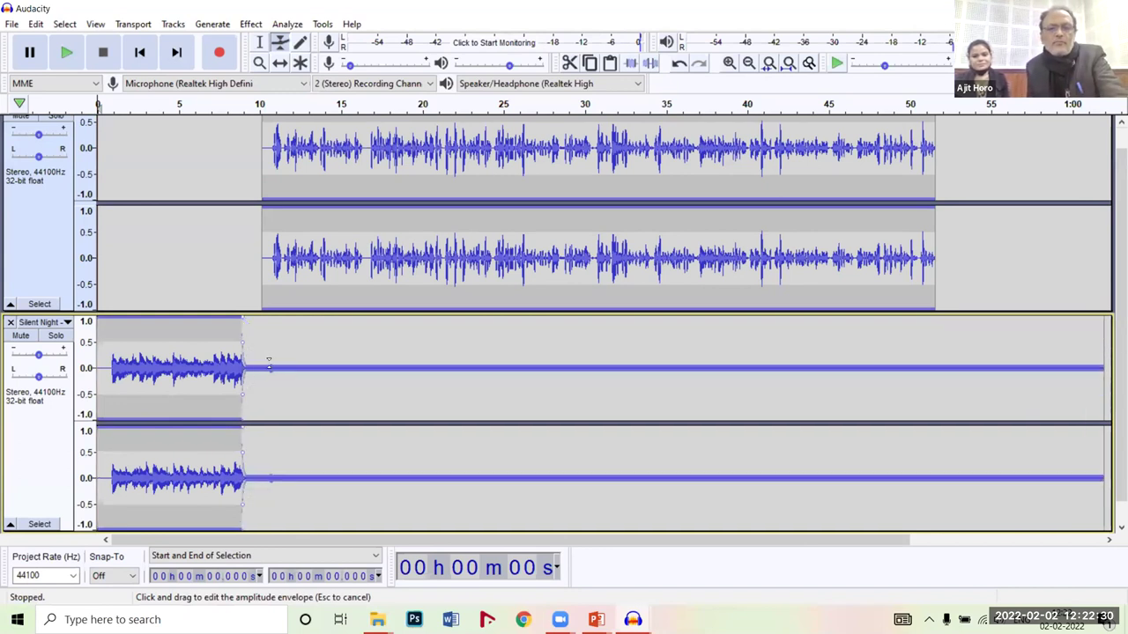
pyautogui.hotkey('ctrl', 'z')
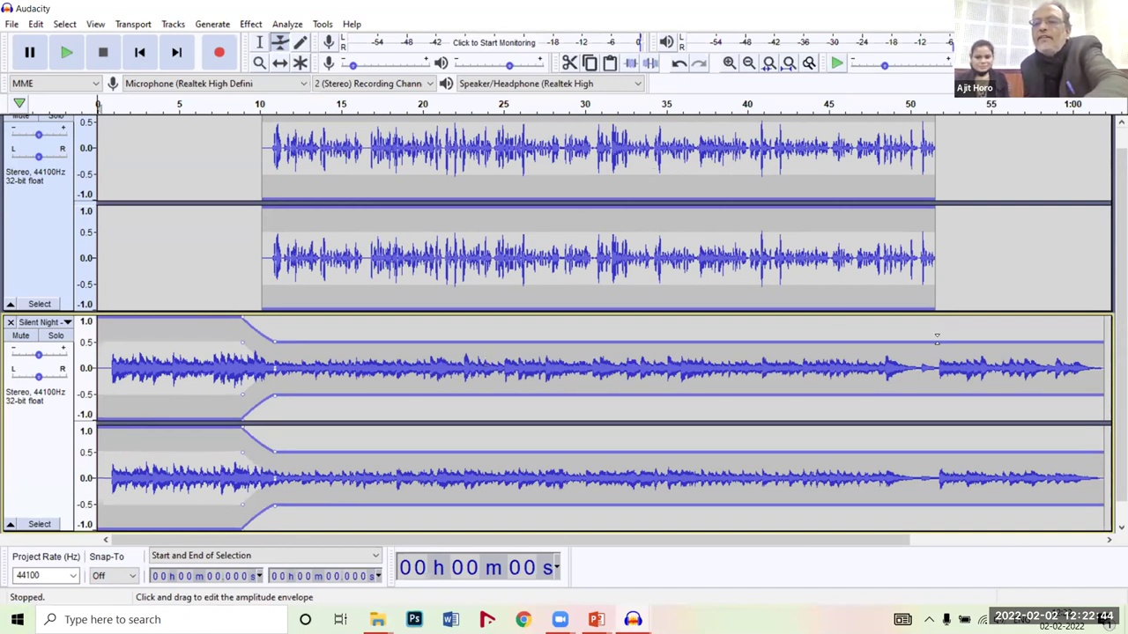
# - Raise the music's envelope back to full level between about 52 and 53 seconds, and play the mix from the start
pyautogui.click(930, 341)
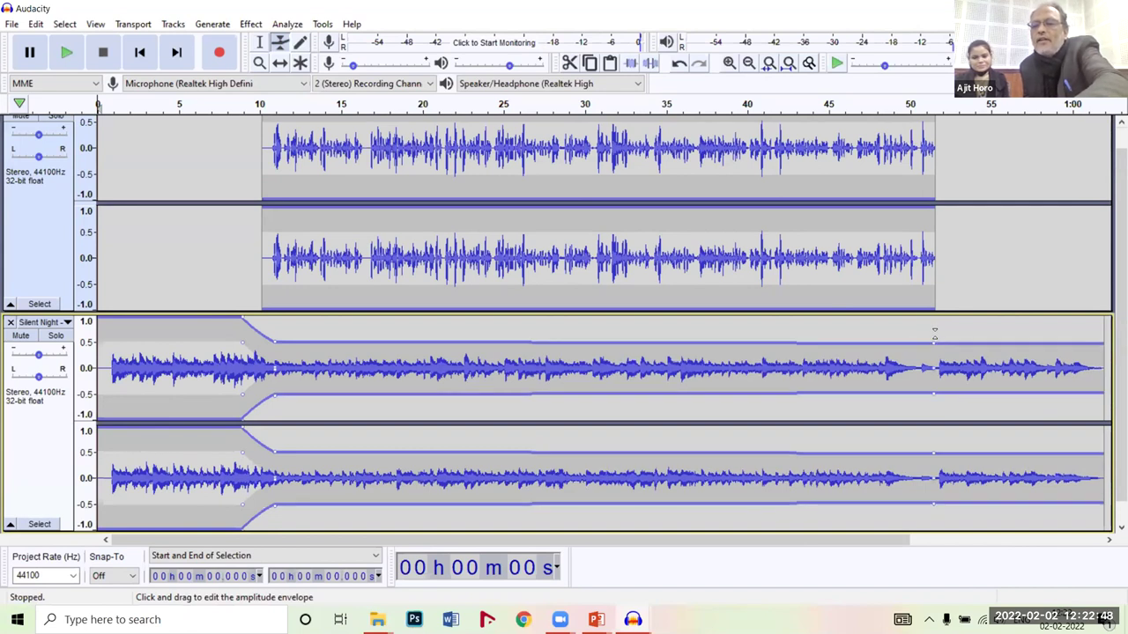
pyautogui.moveTo(934, 343); pyautogui.dragTo(965, 312)
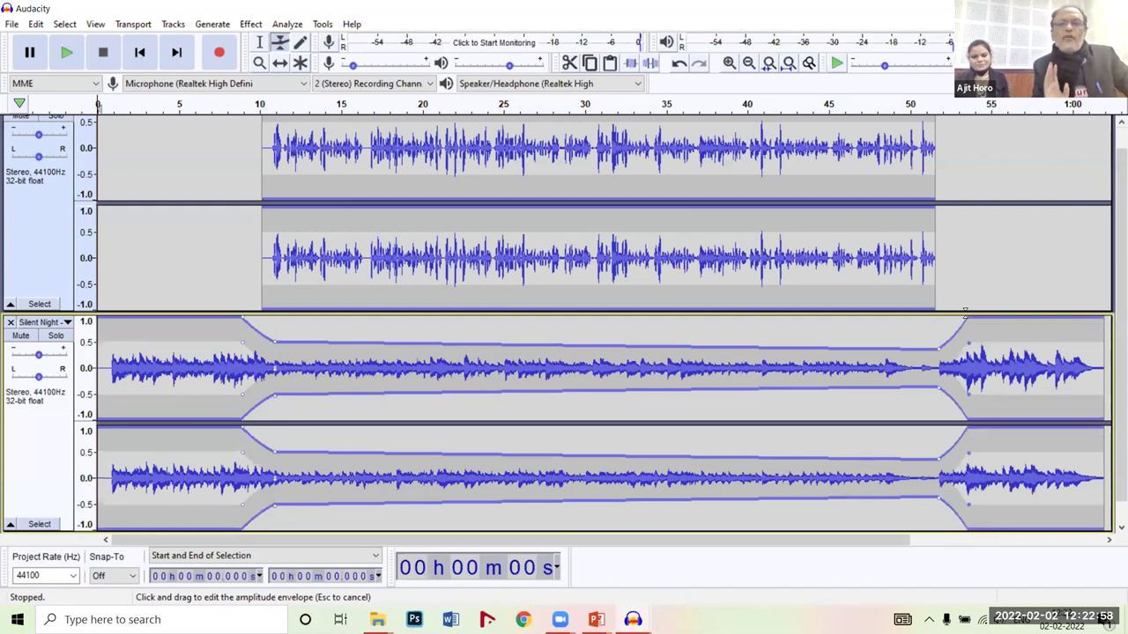
pyautogui.press('Escape')
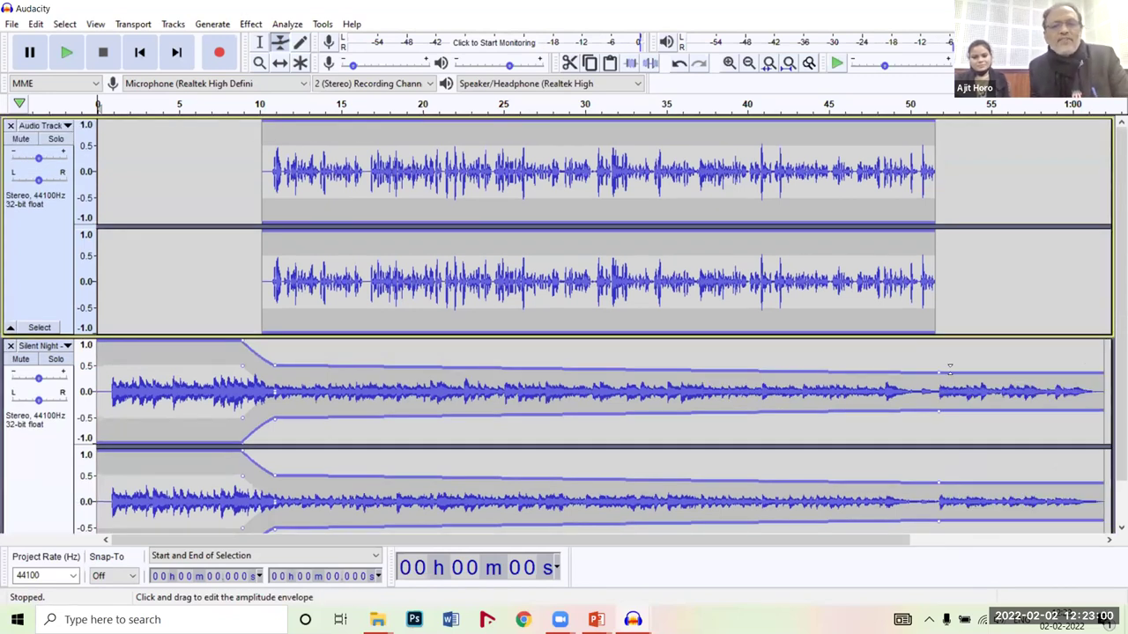
pyautogui.moveTo(957, 340); pyautogui.dragTo(959, 342)
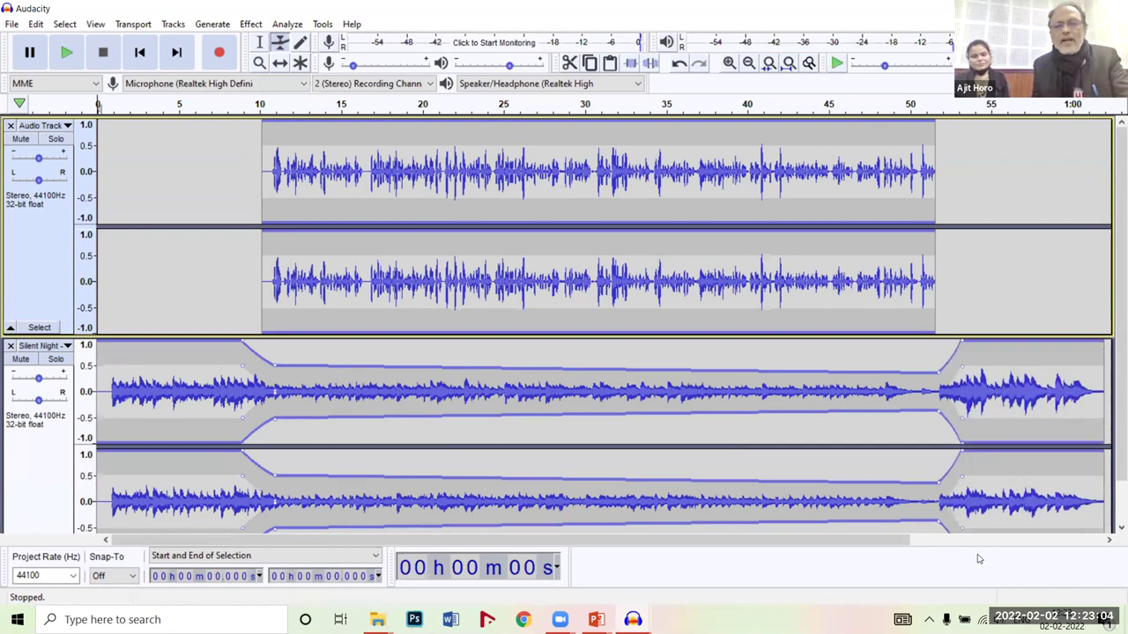
pyautogui.click(68, 53)
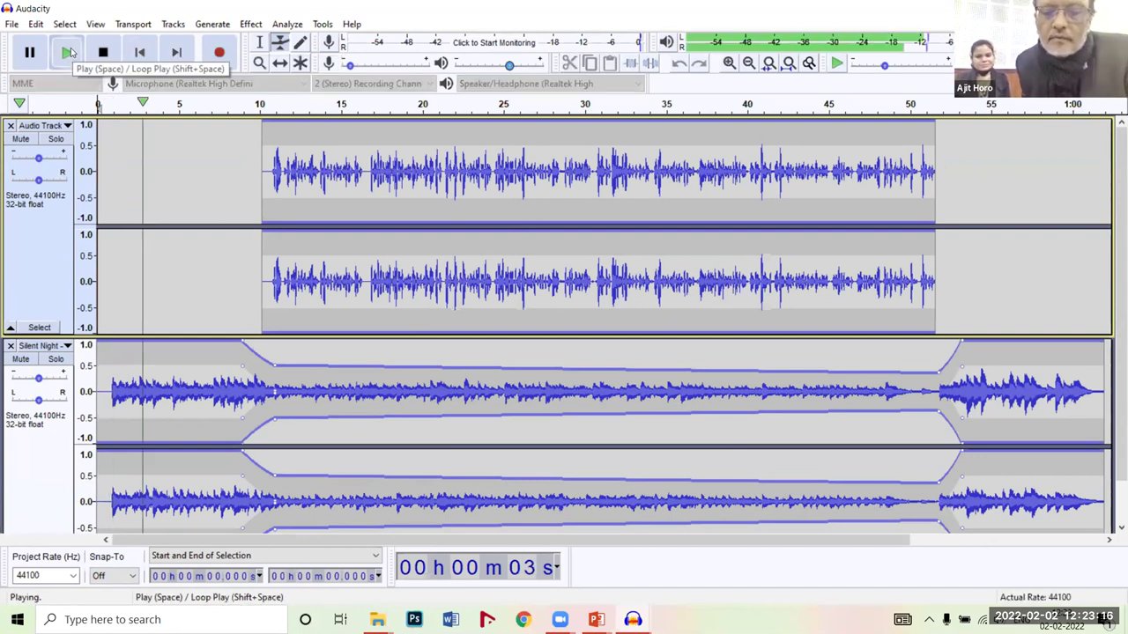
# - Raise the playback volume to maximum while the mix plays, and stop playback
pyautogui.press('XF86AudioRaiseVolume')
pyautogui.press('XF86AudioRaiseVolume')
pyautogui.press('XF86AudioRaiseVolume')
pyautogui.press('XF86AudioRaiseVolume')
pyautogui.press('XF86AudioRaiseVolume')
pyautogui.press('XF86AudioRaiseVolume')
pyautogui.press('XF86AudioRaiseVolume')
pyautogui.press('XF86AudioRaiseVolume')
pyautogui.press('XF86AudioRaiseVolume')
pyautogui.press('XF86AudioRaiseVolume')
pyautogui.press('XF86AudioRaiseVolume')
pyautogui.press('XF86AudioRaiseVolume')
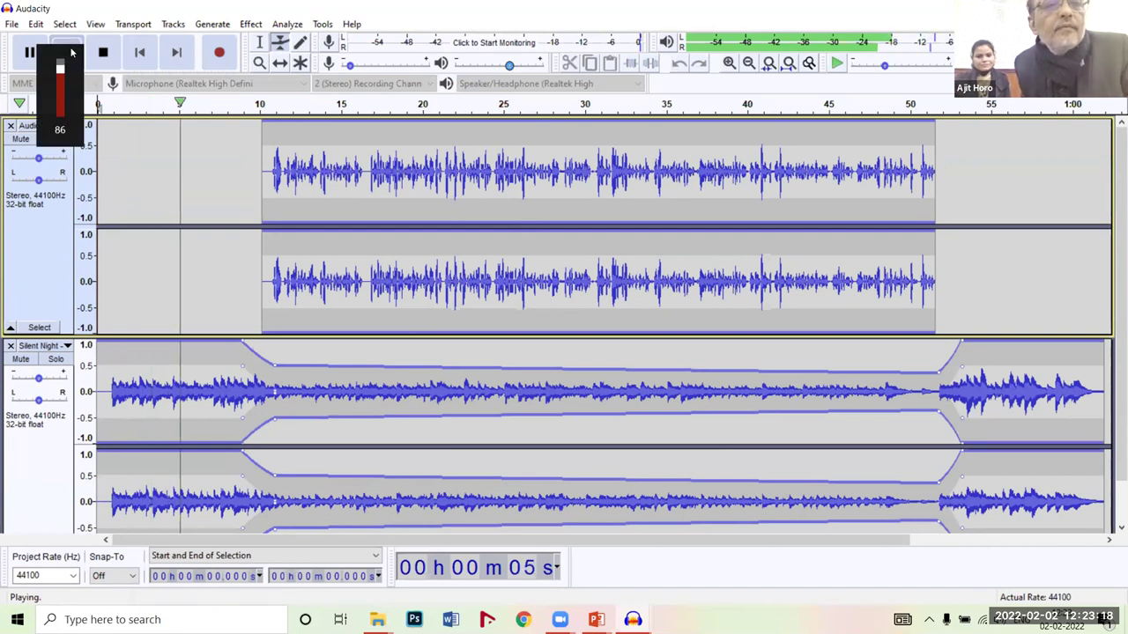
pyautogui.press('XF86AudioRaiseVolume')
pyautogui.press('XF86AudioRaiseVolume')
pyautogui.press('XF86AudioRaiseVolume')
pyautogui.press('XF86AudioRaiseVolume')
pyautogui.press('XF86AudioRaiseVolume')
pyautogui.press('XF86AudioRaiseVolume')
pyautogui.press('XF86AudioRaiseVolume')
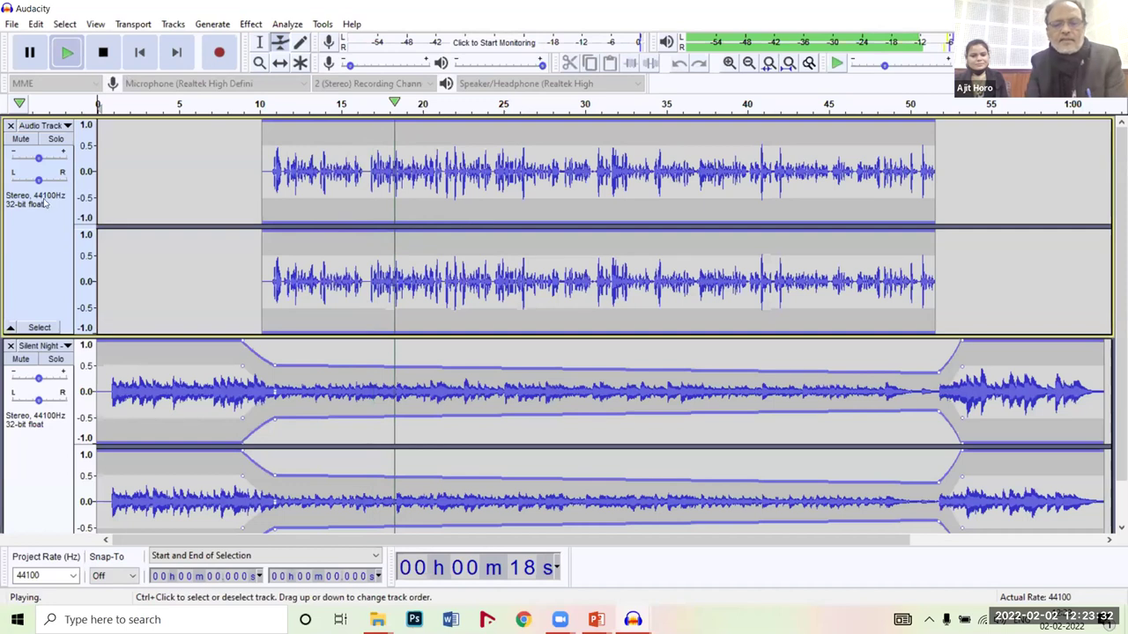
pyautogui.press('space')
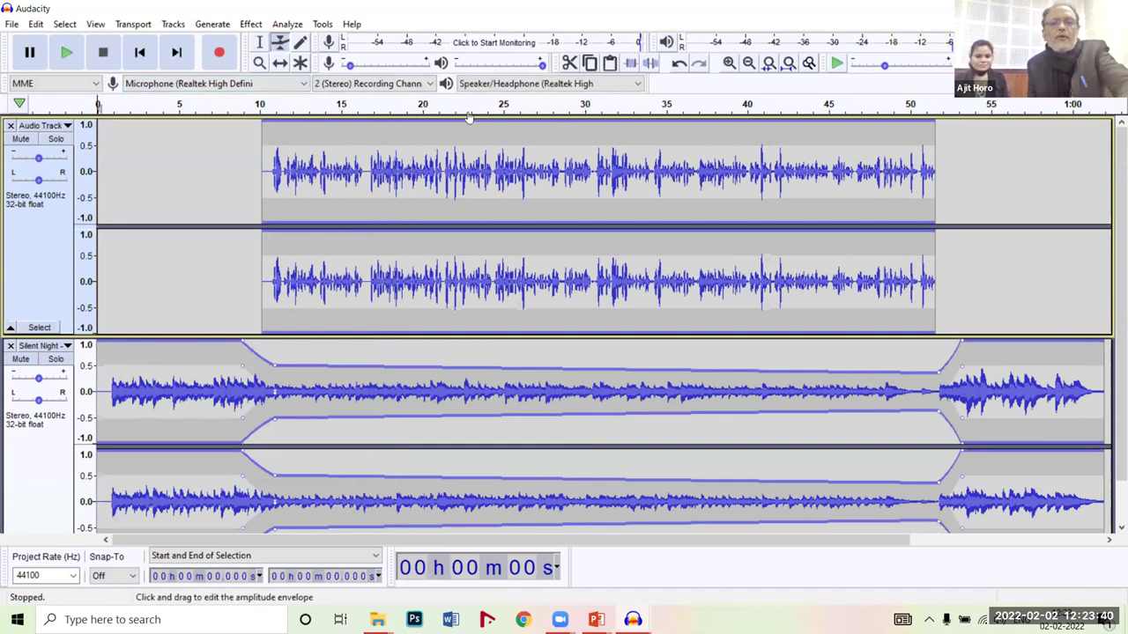
# - Lower the music's envelope to about 0.15 between about 14 and 49 seconds, and play the mix from the start
pyautogui.moveTo(319, 364); pyautogui.dragTo(320, 381)
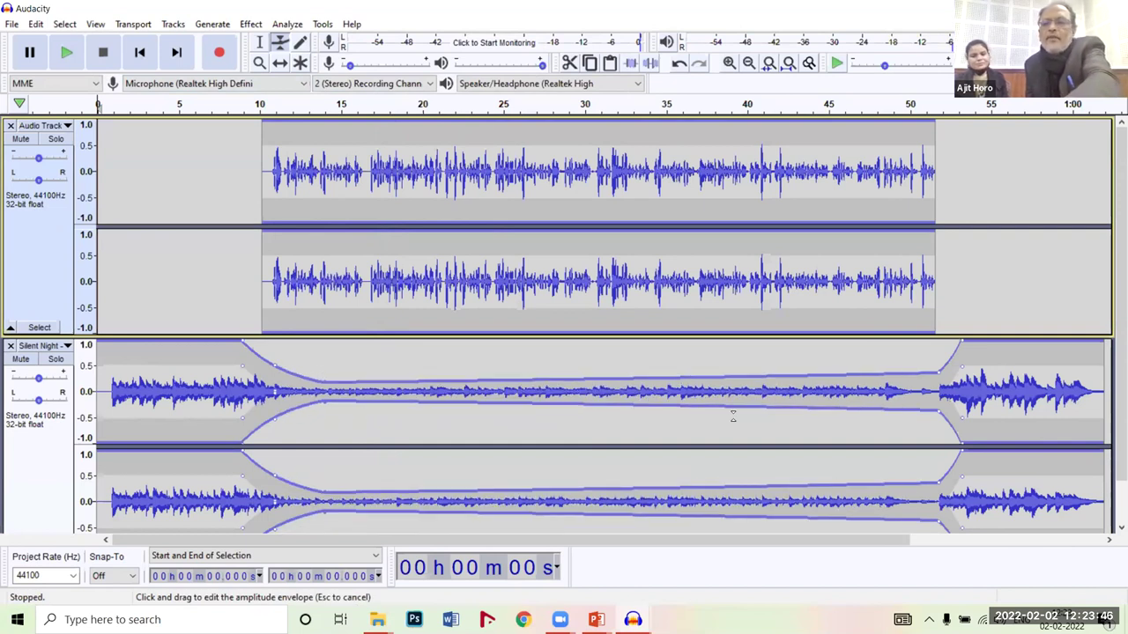
pyautogui.scroll(-1, 776, 423)
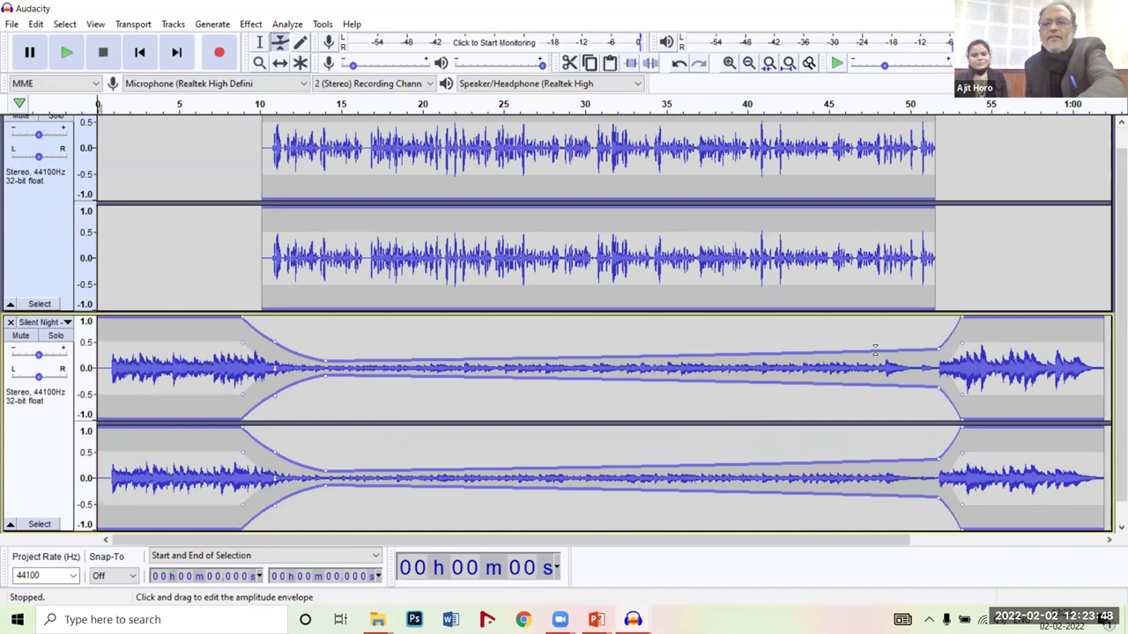
pyautogui.moveTo(881, 359); pyautogui.dragTo(881, 364)
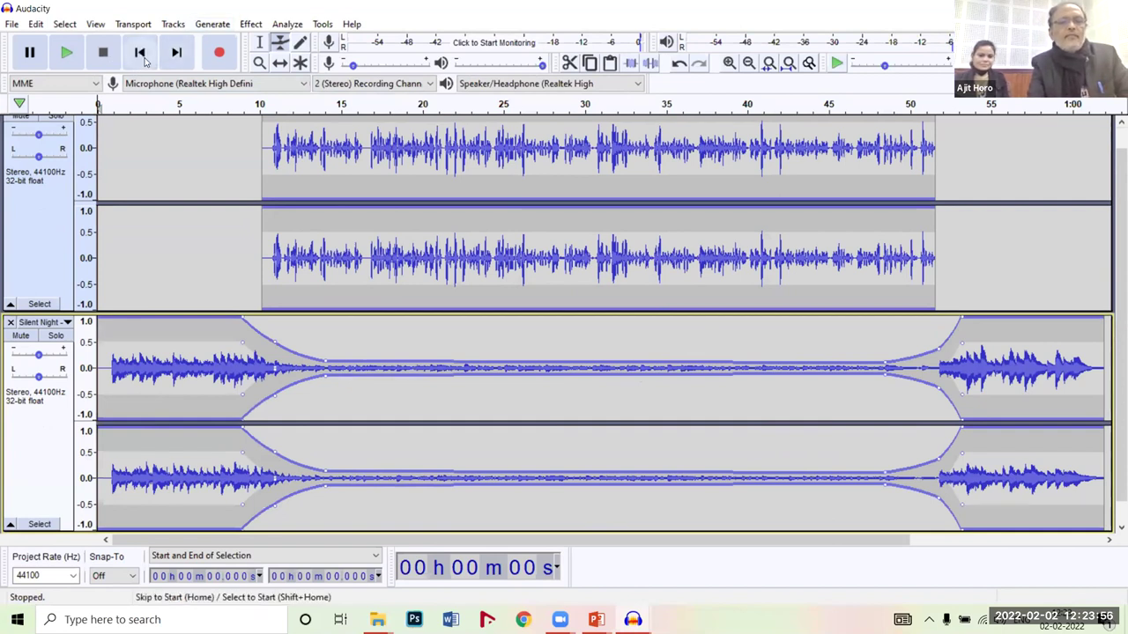
pyautogui.press('space')
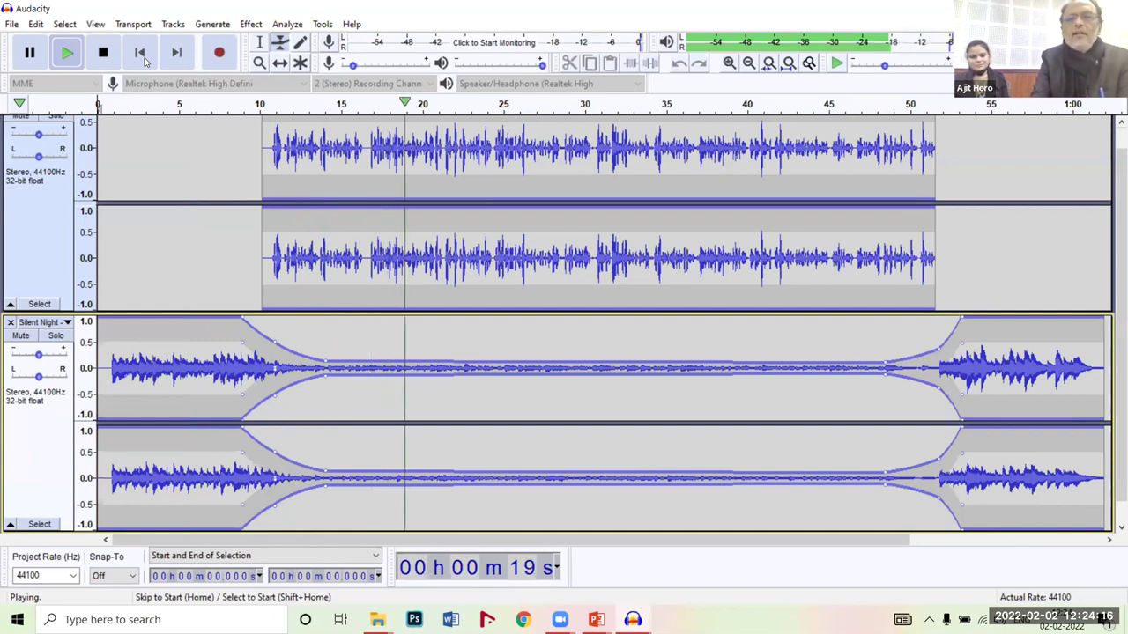
pyautogui.click(143, 56)
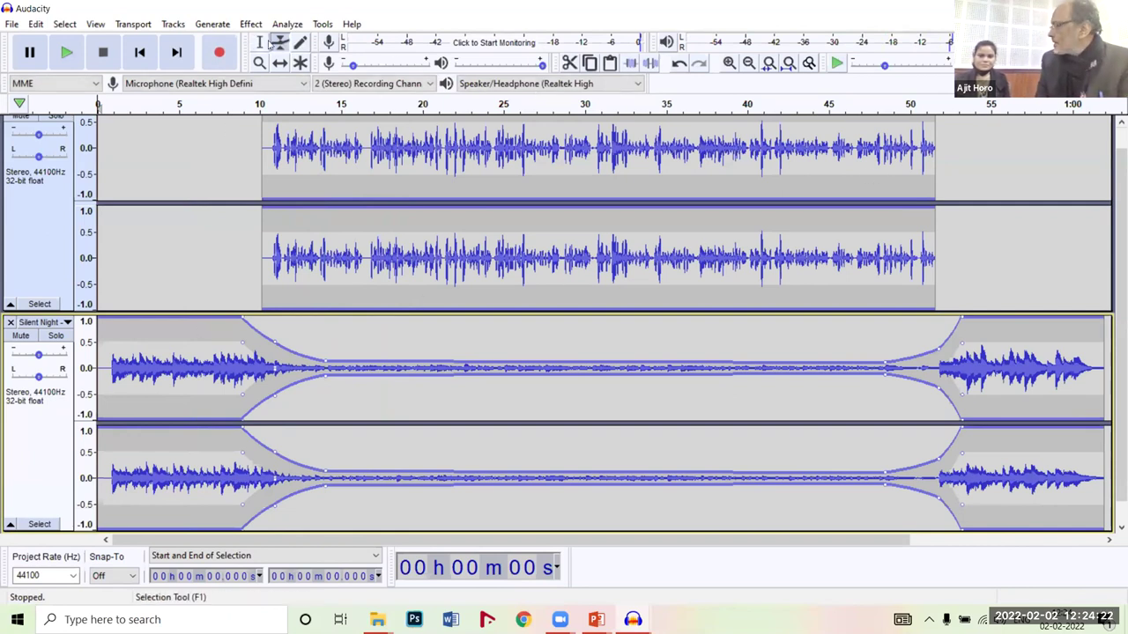
# - Place the cursor in the speech track at about 39 seconds with the Selection tool and play the mix through its ending
pyautogui.press('F1')
pyautogui.click(872, 197)
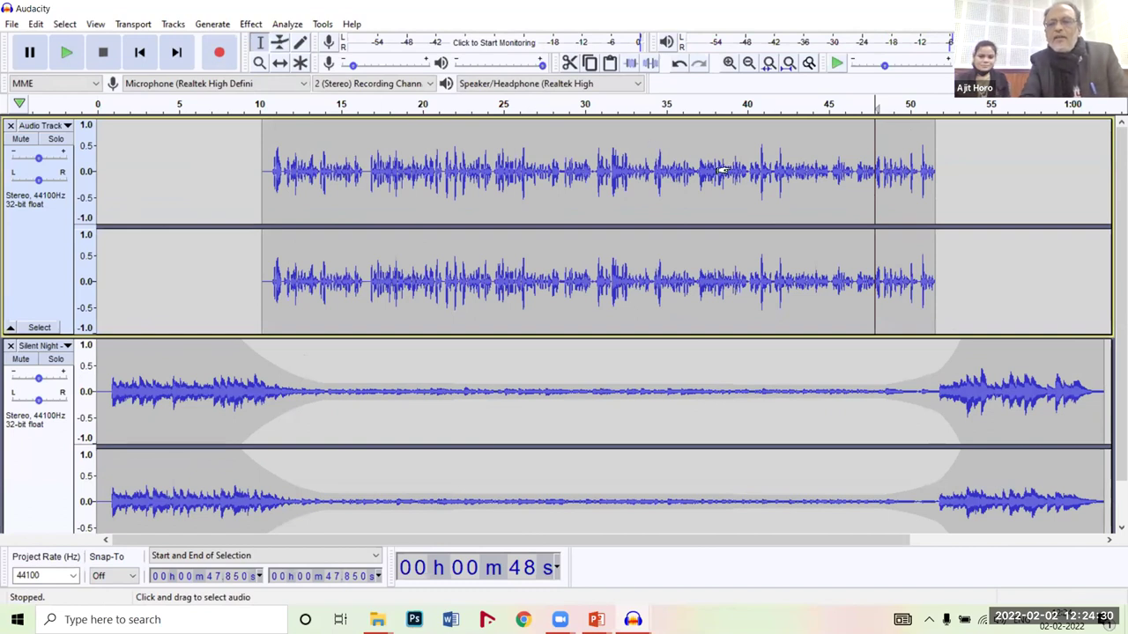
pyautogui.click(734, 203)
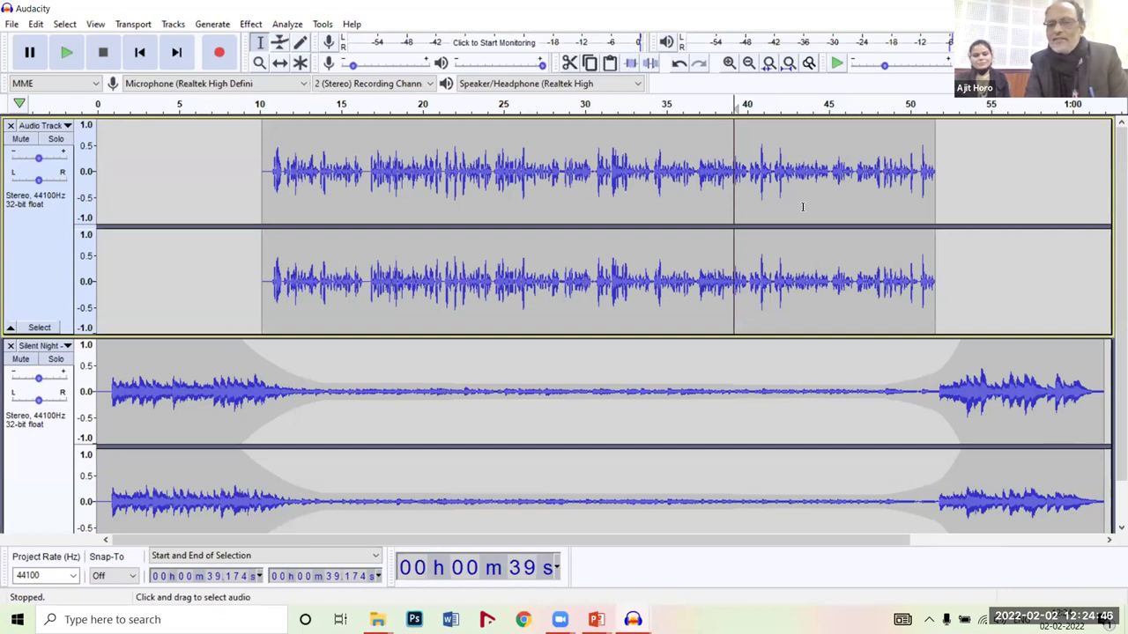
pyautogui.press('space')
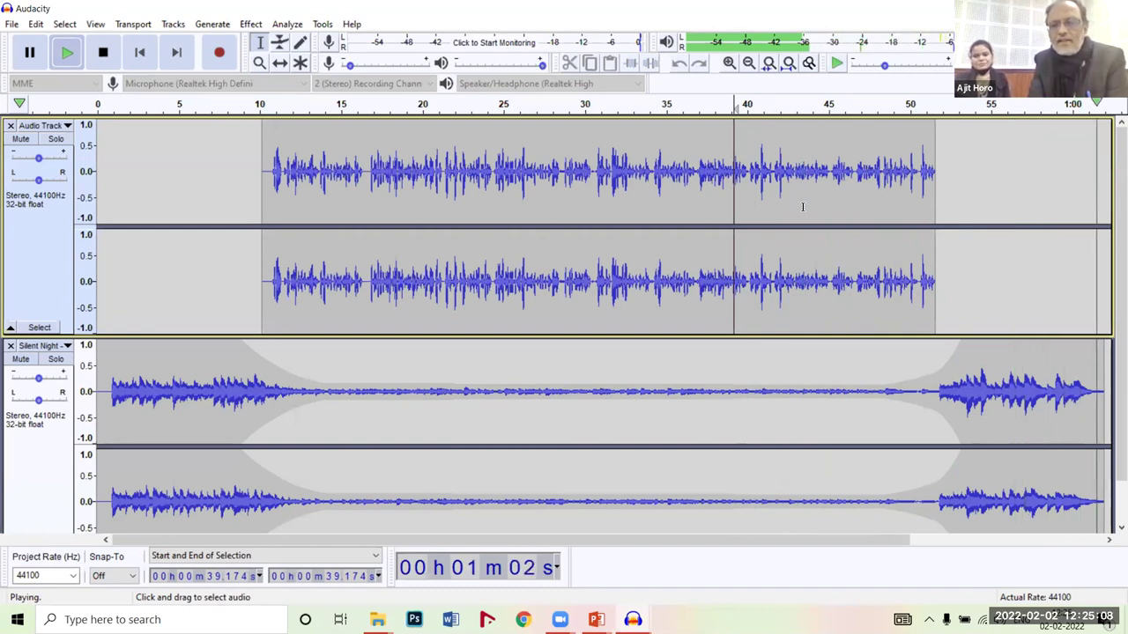
pyautogui.press('space')
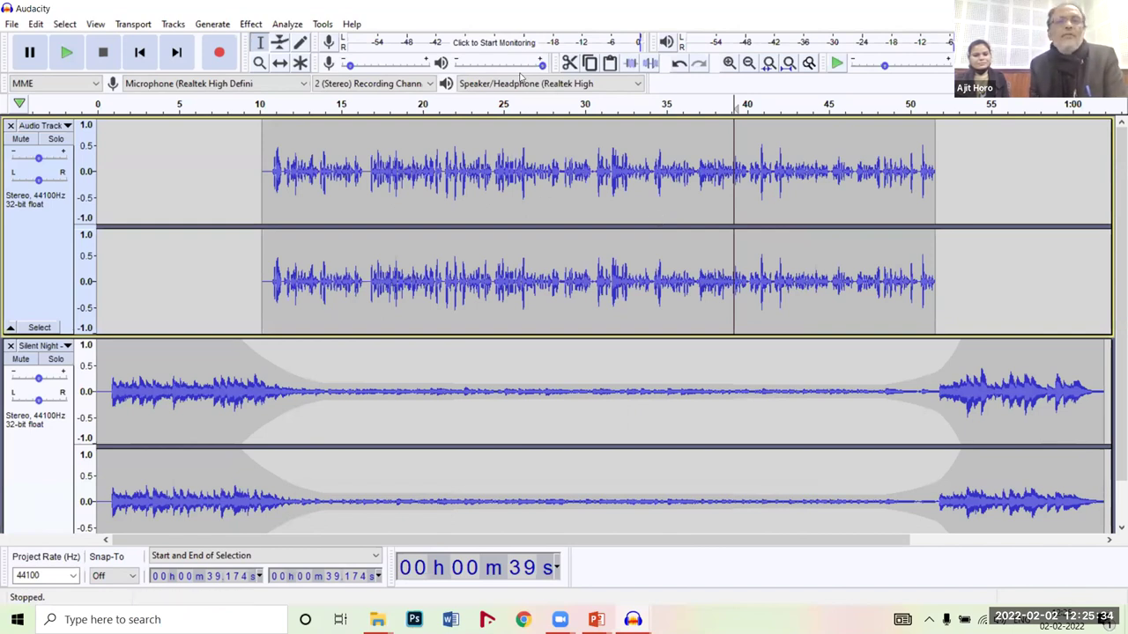
# - Start exporting the mix of speech and music as an MP3
pyautogui.click(12, 26)
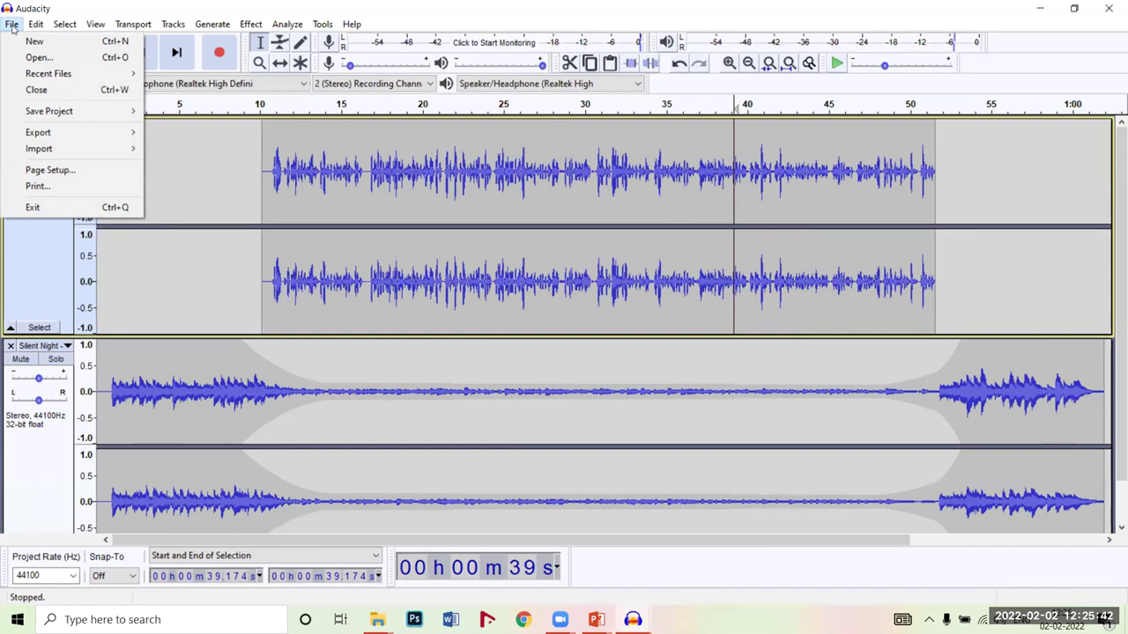
pyautogui.click(36, 23)
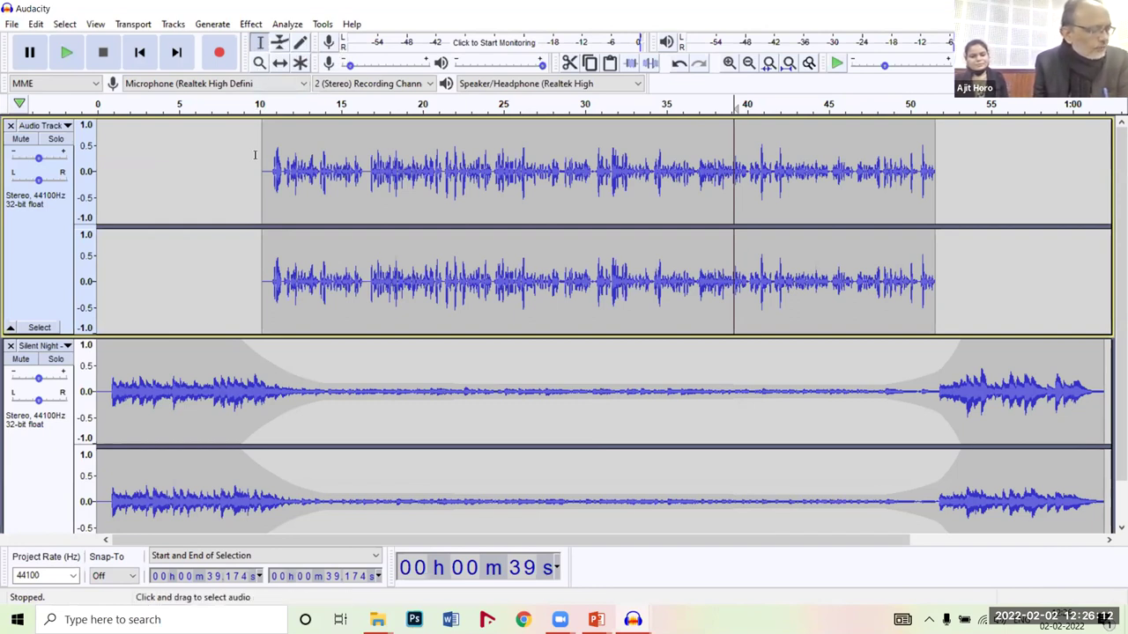
pyautogui.click(14, 26)
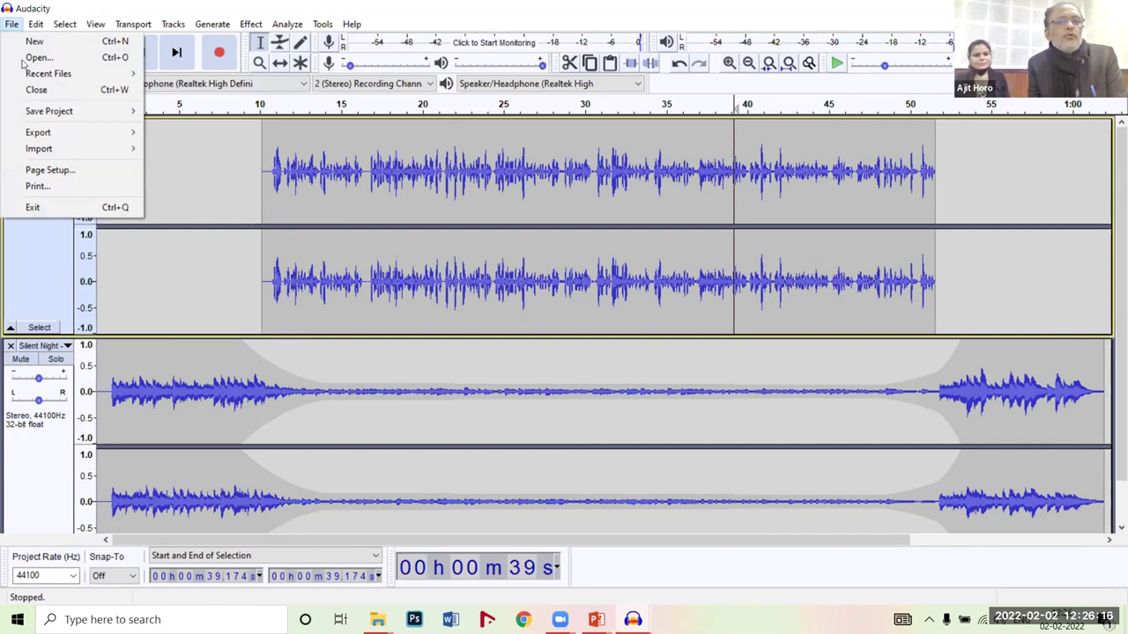
pyautogui.moveTo(49, 137)
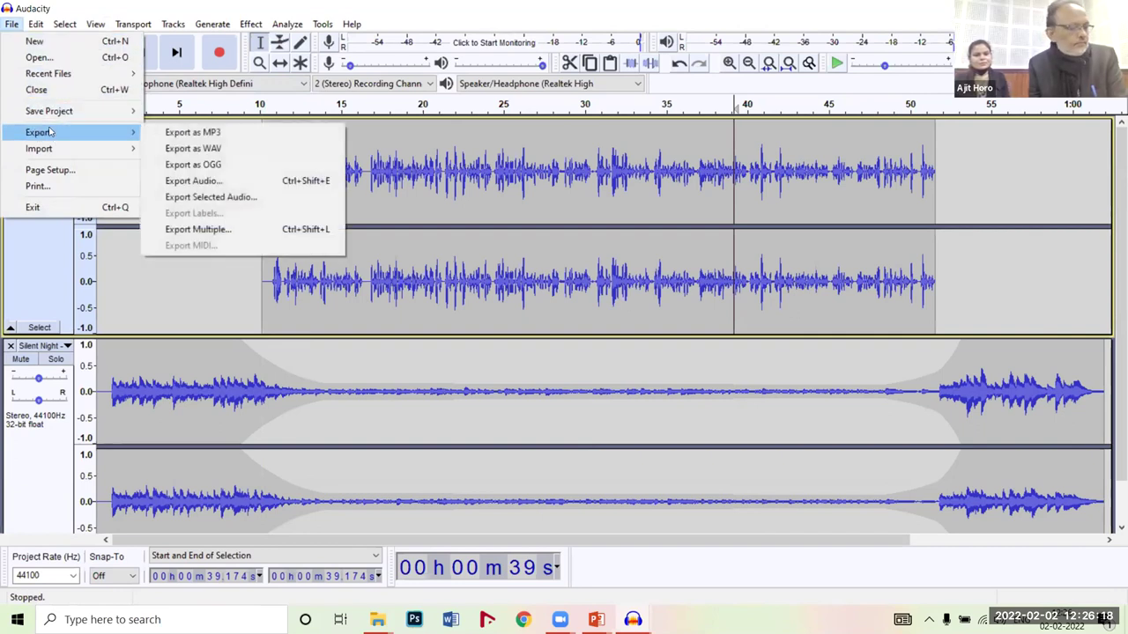
pyautogui.click(57, 132)
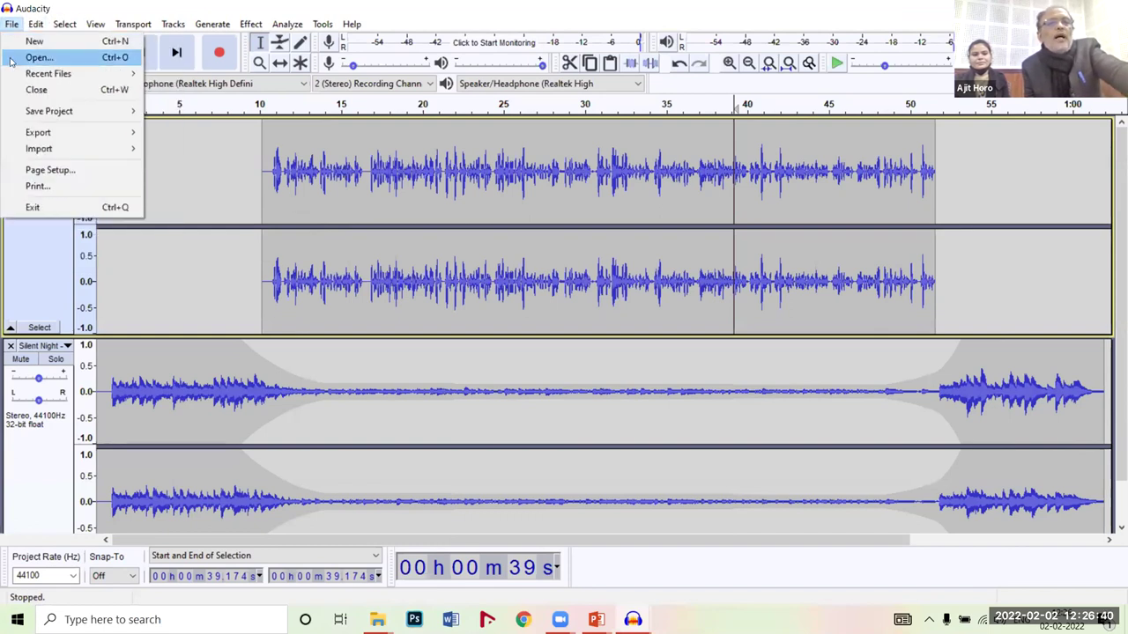
pyautogui.moveTo(36, 134)
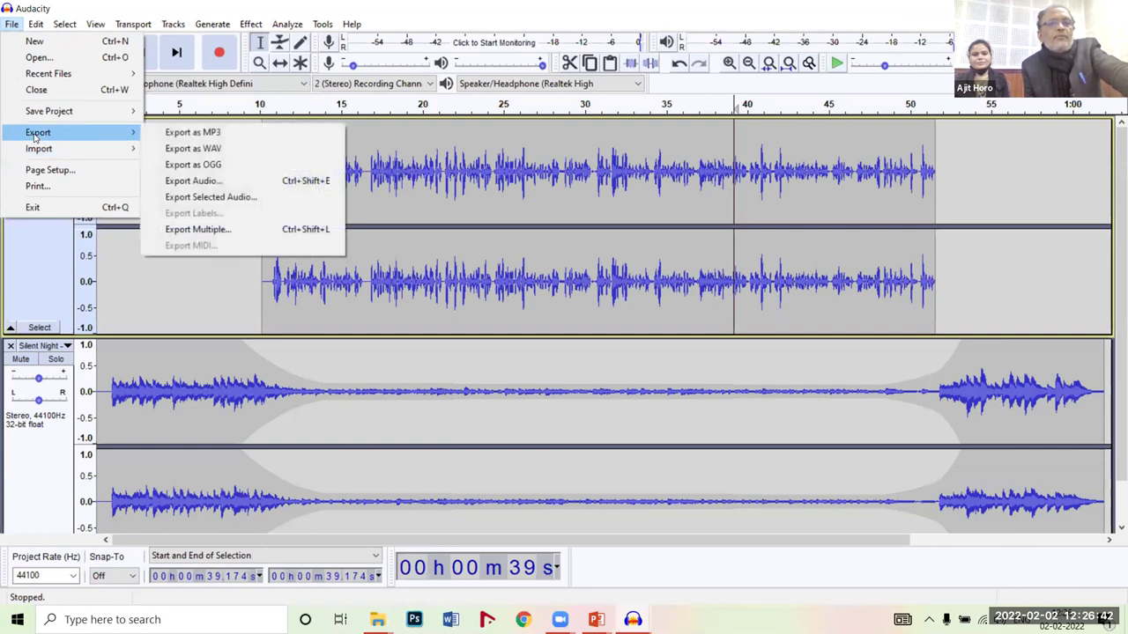
pyautogui.click(249, 134)
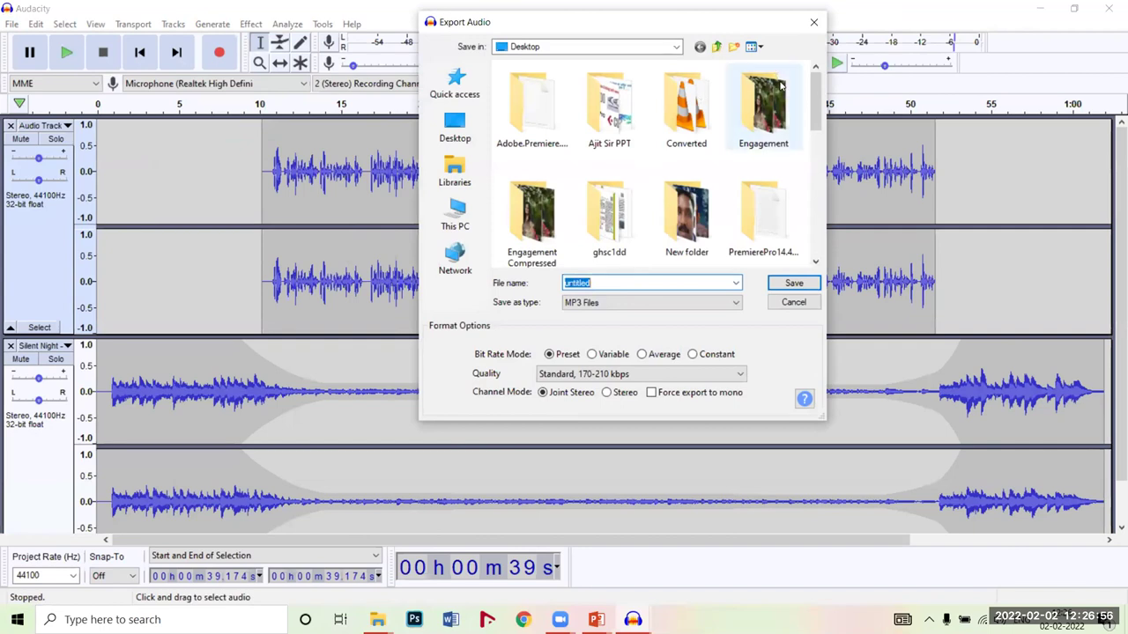
# - Save the MP3 to the Desktop under the file name bethoven, accepting the mixdown to one stereo file
pyautogui.click(457, 138)
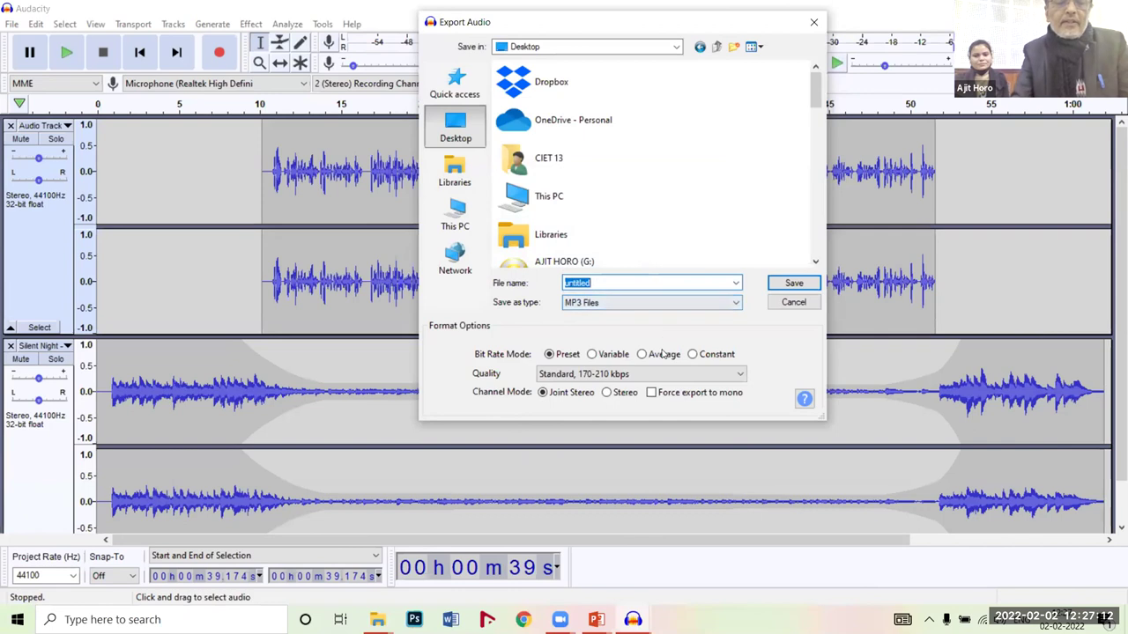
pyautogui.write('b')
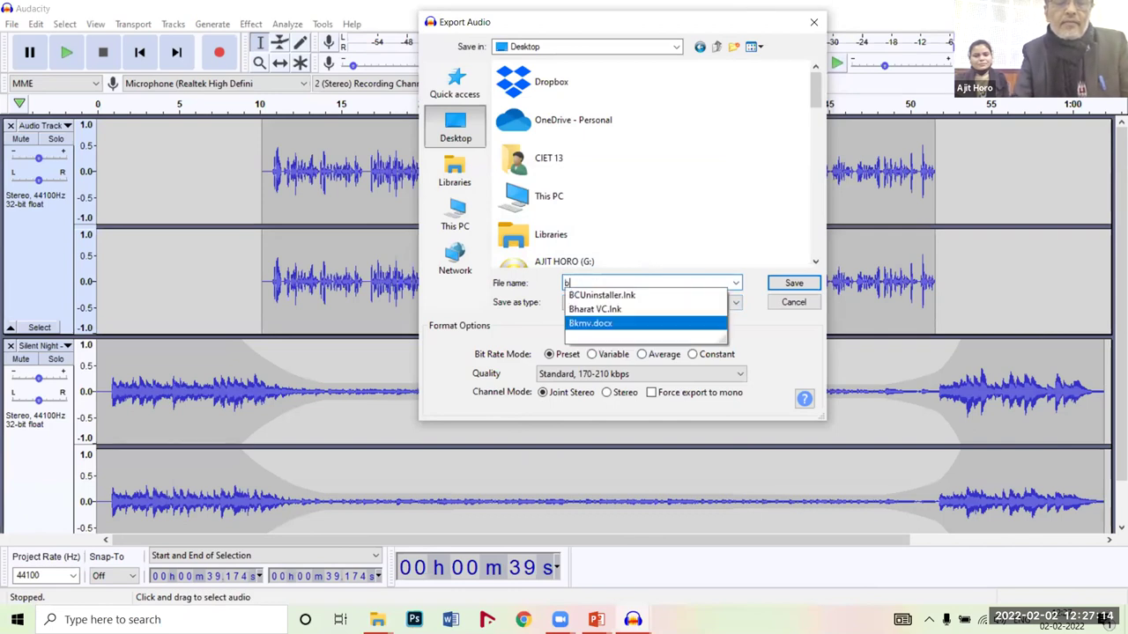
pyautogui.write('ethoven')
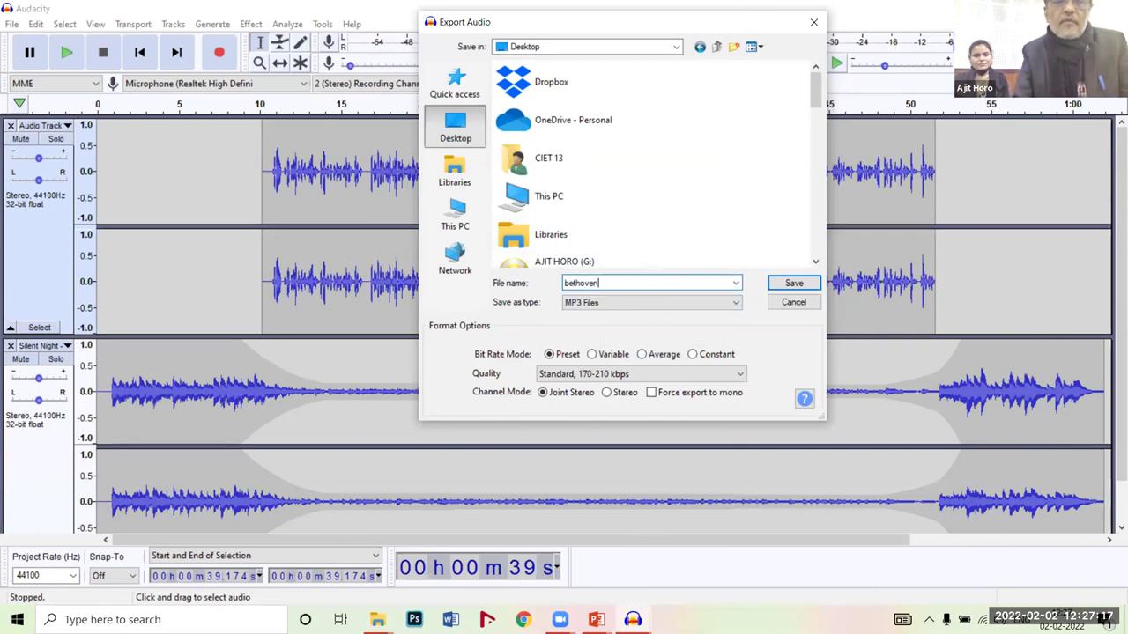
pyautogui.click(793, 283)
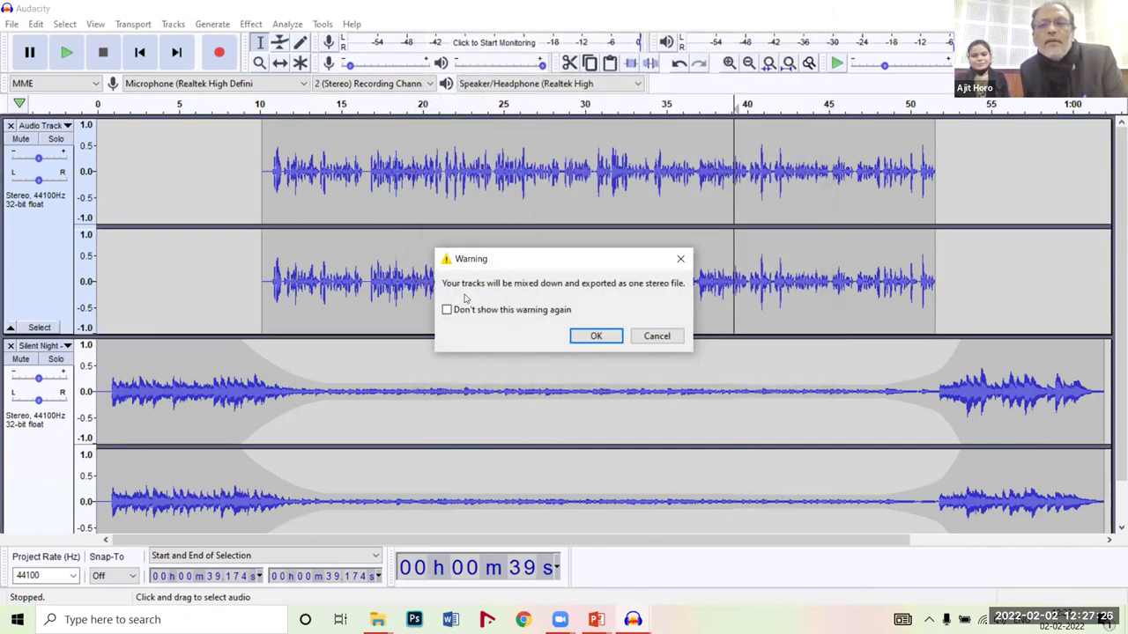
pyautogui.click(602, 337)
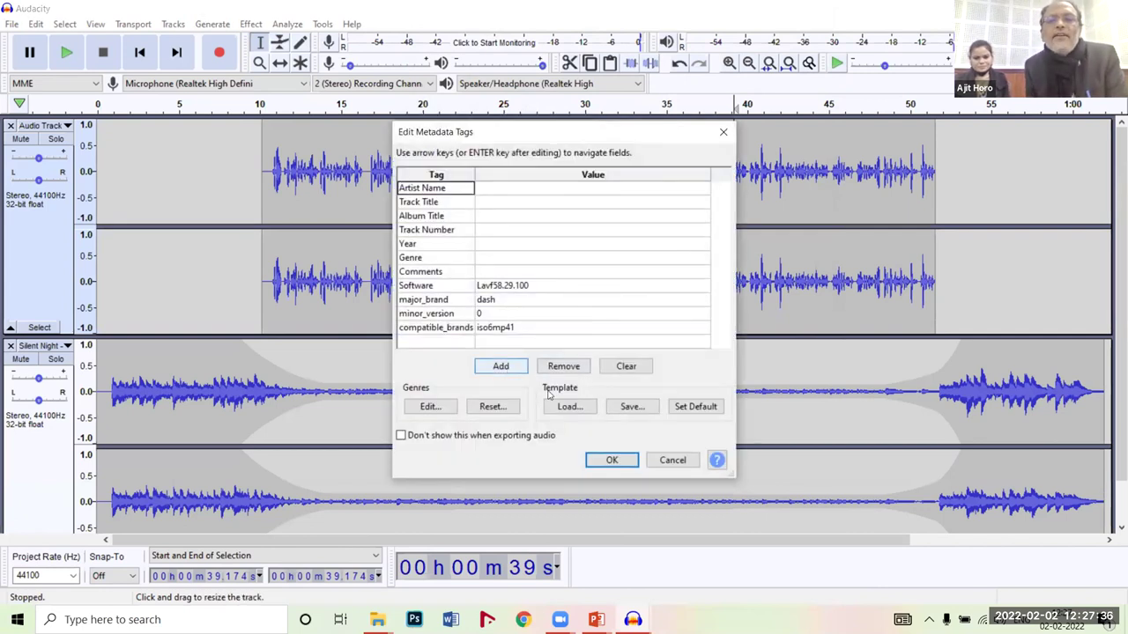
# - Fill in the artist's name in the metadata tags and complete the export
pyautogui.click(504, 194)
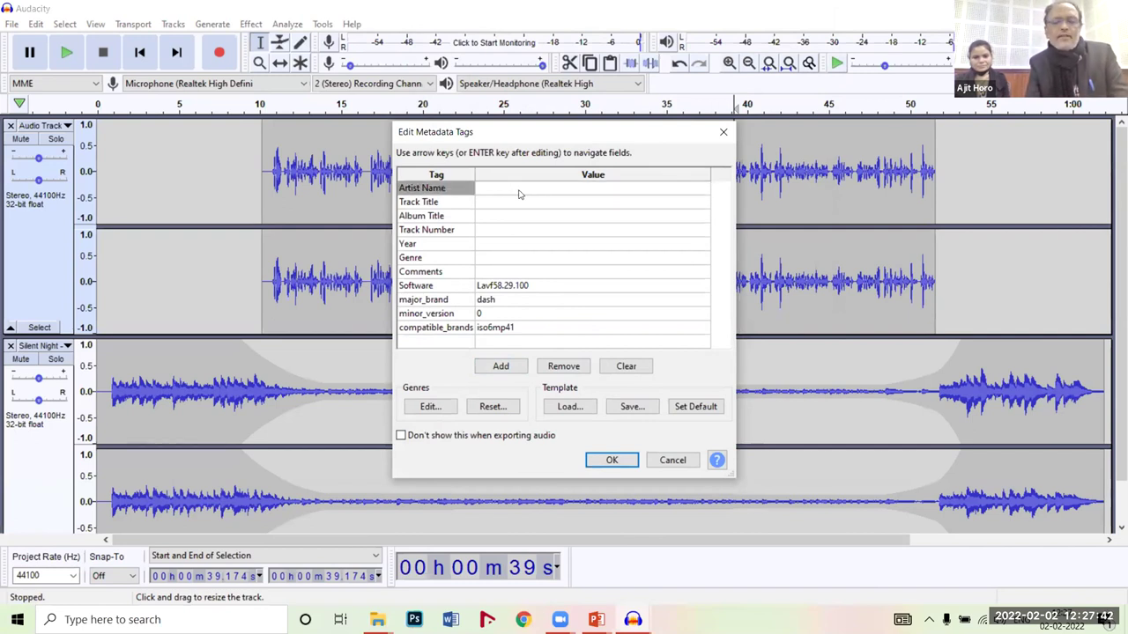
pyautogui.write('ajit')
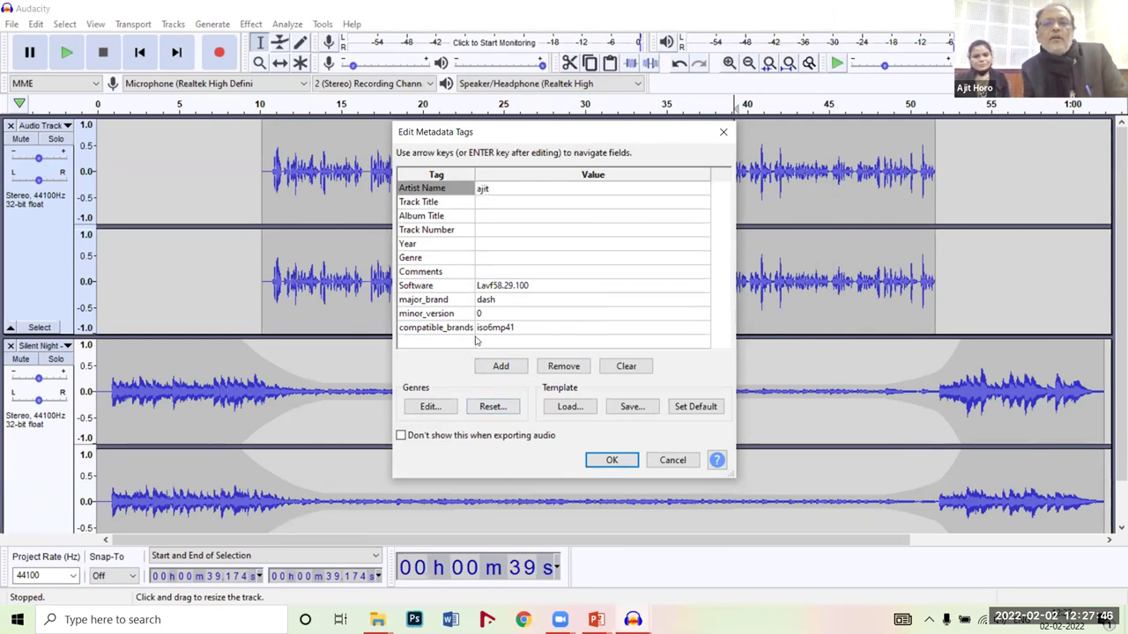
pyautogui.click(599, 461)
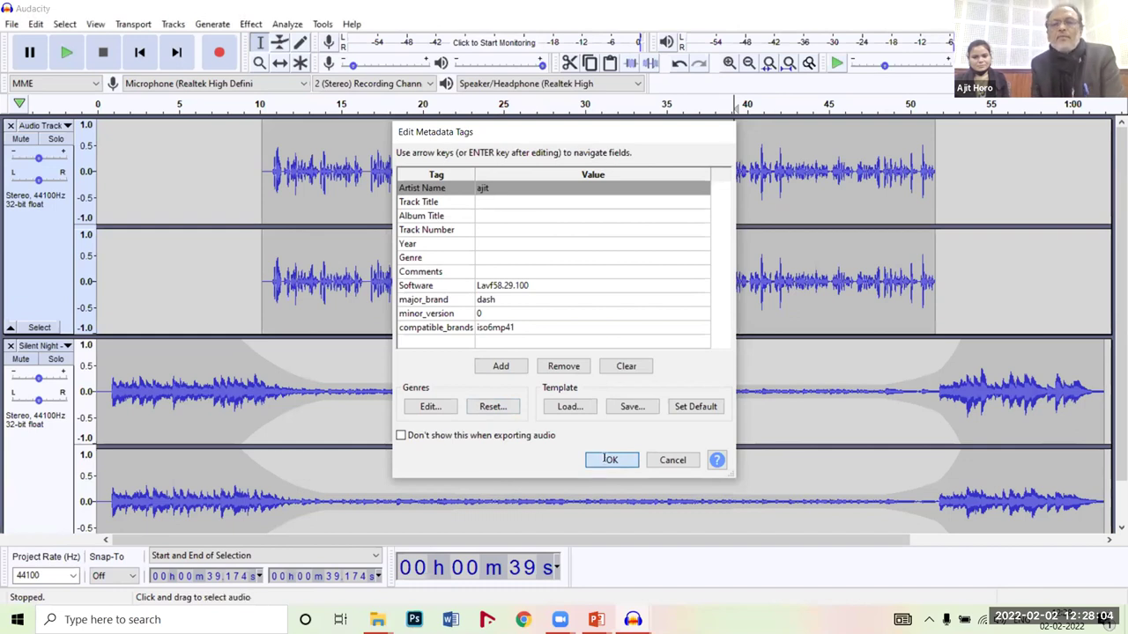
pyautogui.click(604, 460)
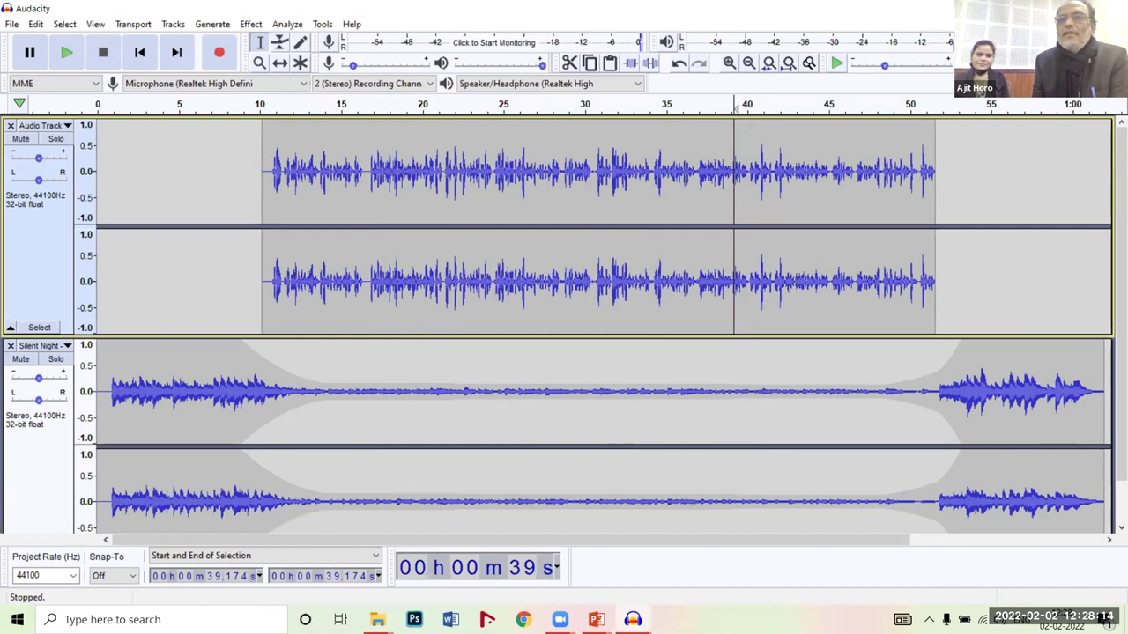
# - Switch to File Explorer and open the Desktop folder
pyautogui.click(377, 620)
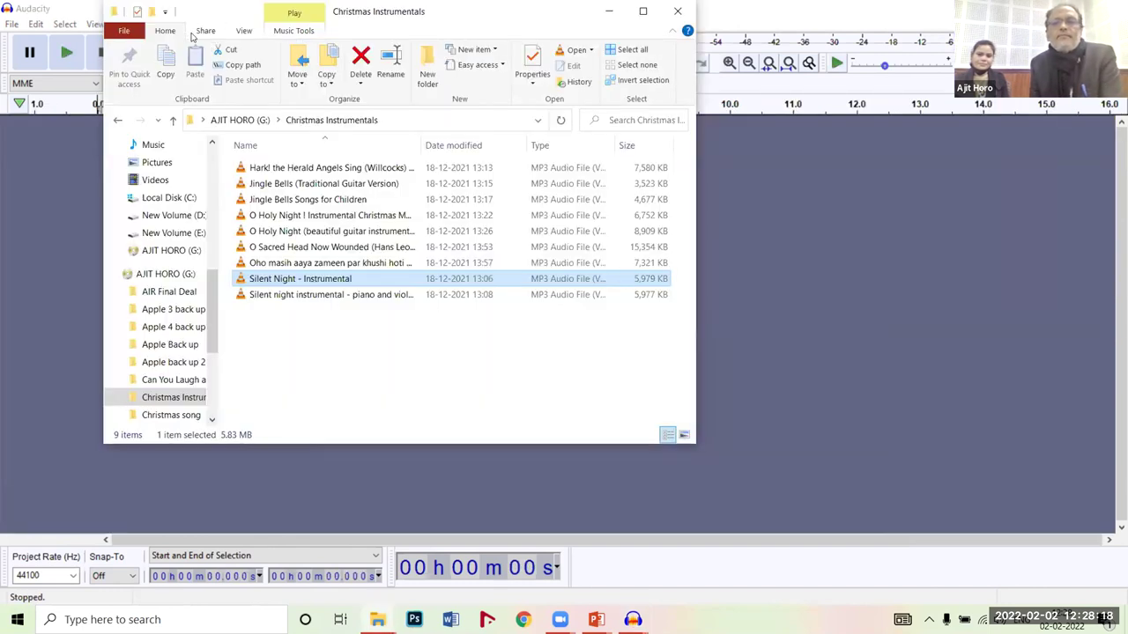
pyautogui.moveTo(192, 21); pyautogui.dragTo(191, 35)
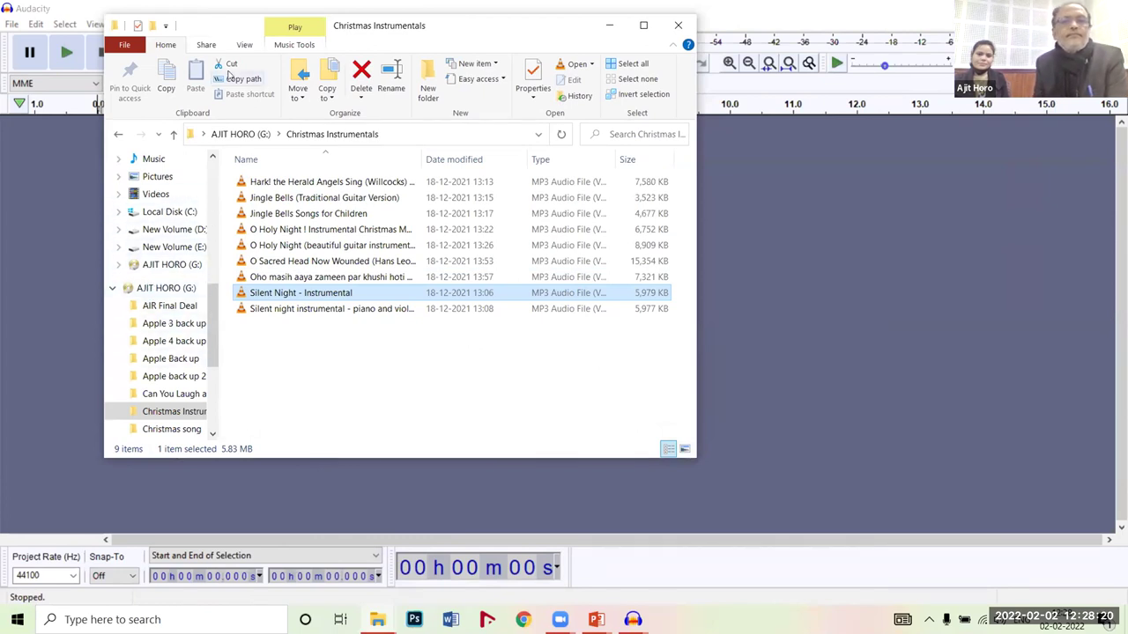
pyautogui.scroll(2, 174, 236)
pyautogui.click(159, 200)
pyautogui.scroll(-5, 412, 268)
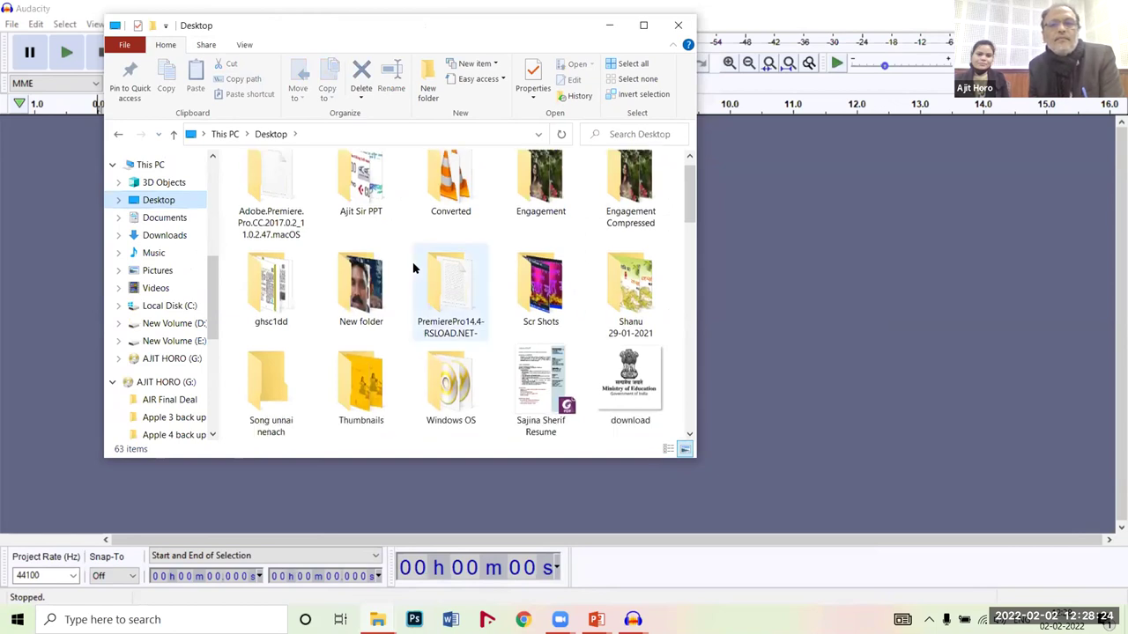
# - Find the exported bethoven MP3 among the Desktop files and play it in VLC media player
pyautogui.scroll(-5, 473, 274)
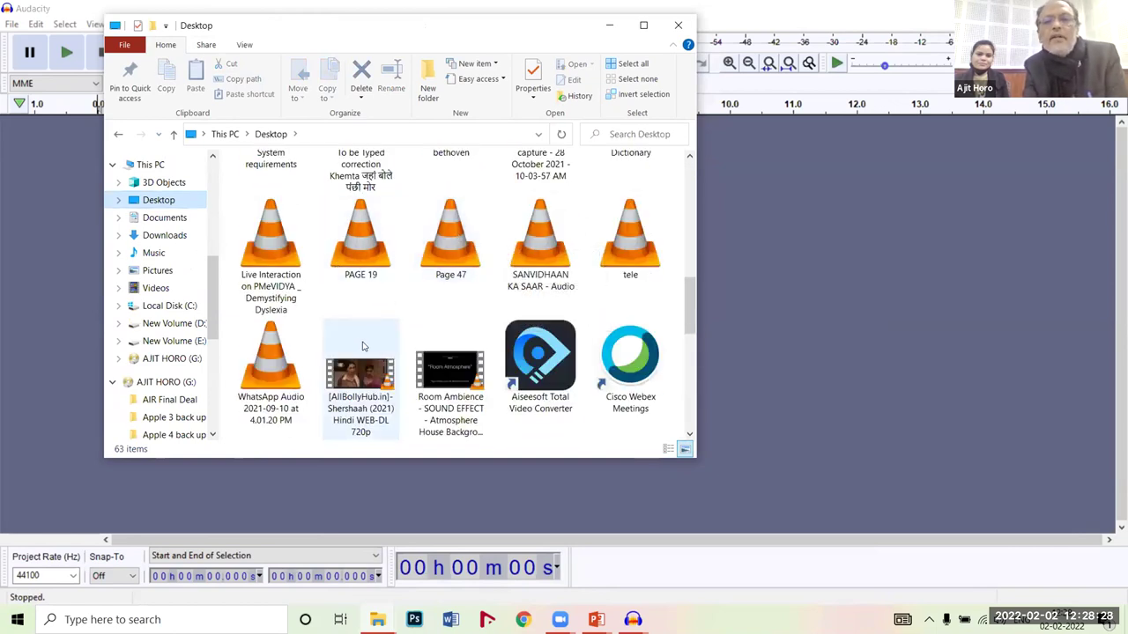
pyautogui.scroll(-3, 494, 290)
pyautogui.click(541, 269)
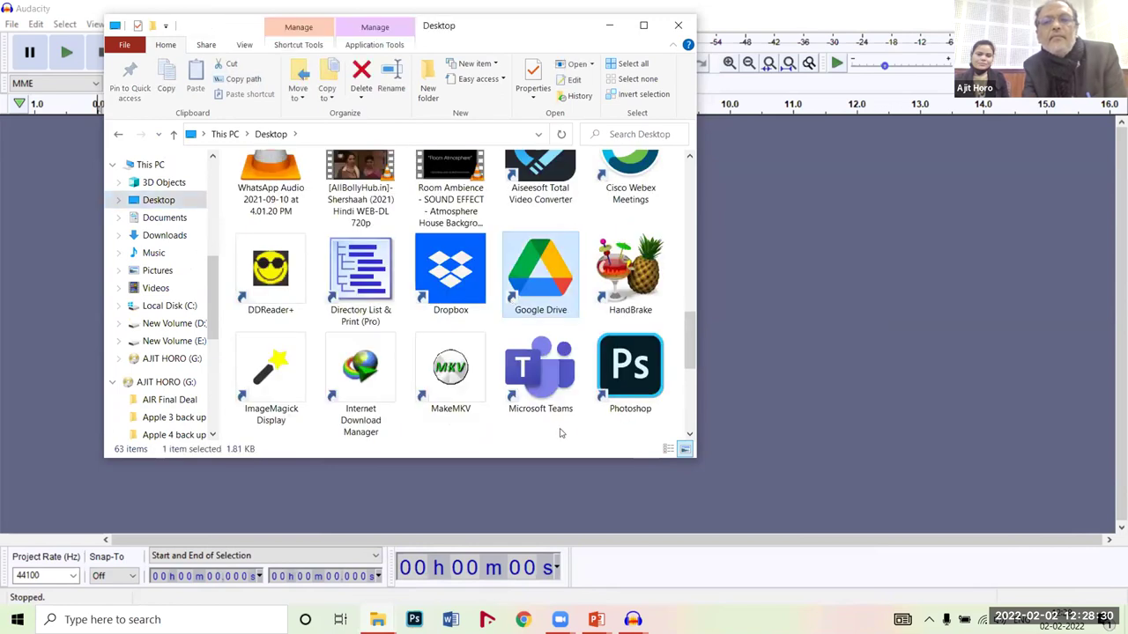
pyautogui.press('n')
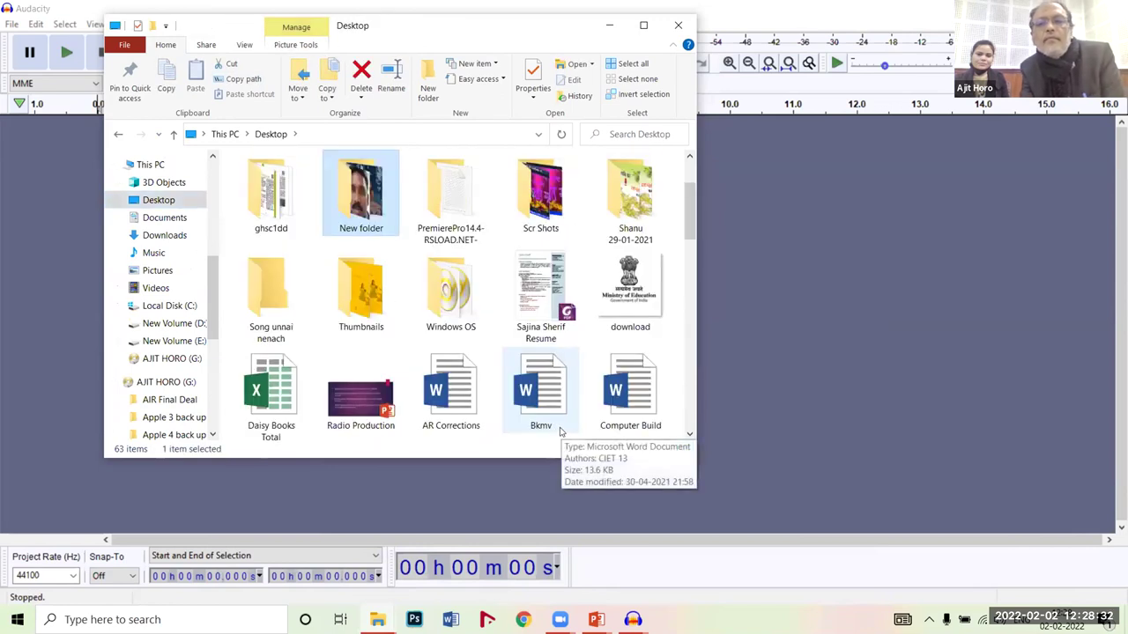
pyautogui.scroll(-1, 471, 339)
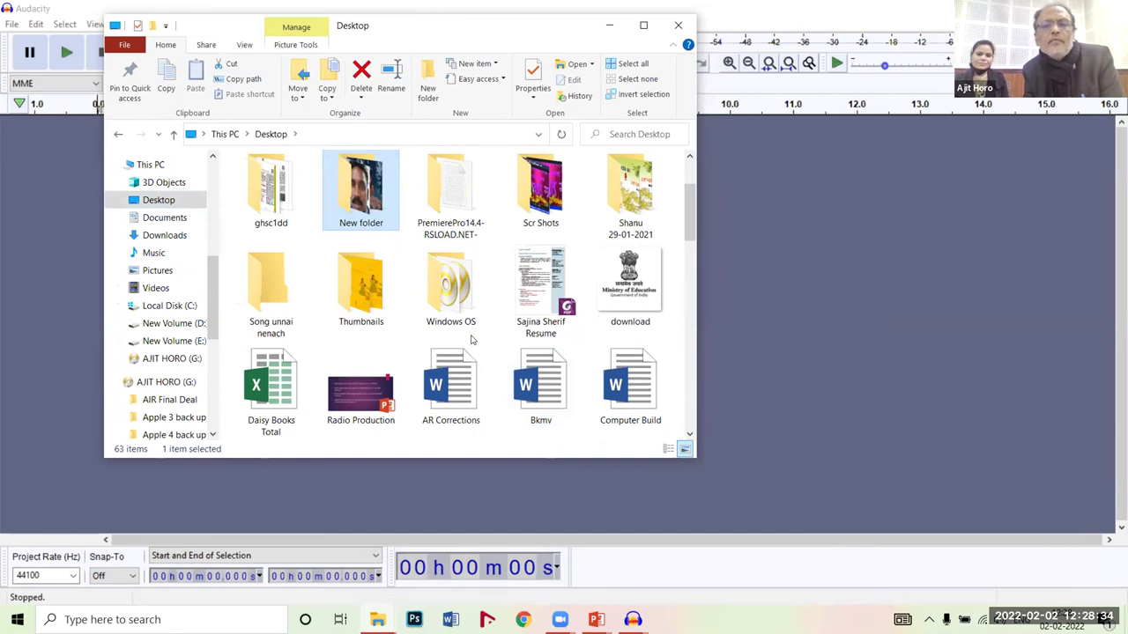
pyautogui.scroll(-5, 471, 340)
pyautogui.click(455, 254)
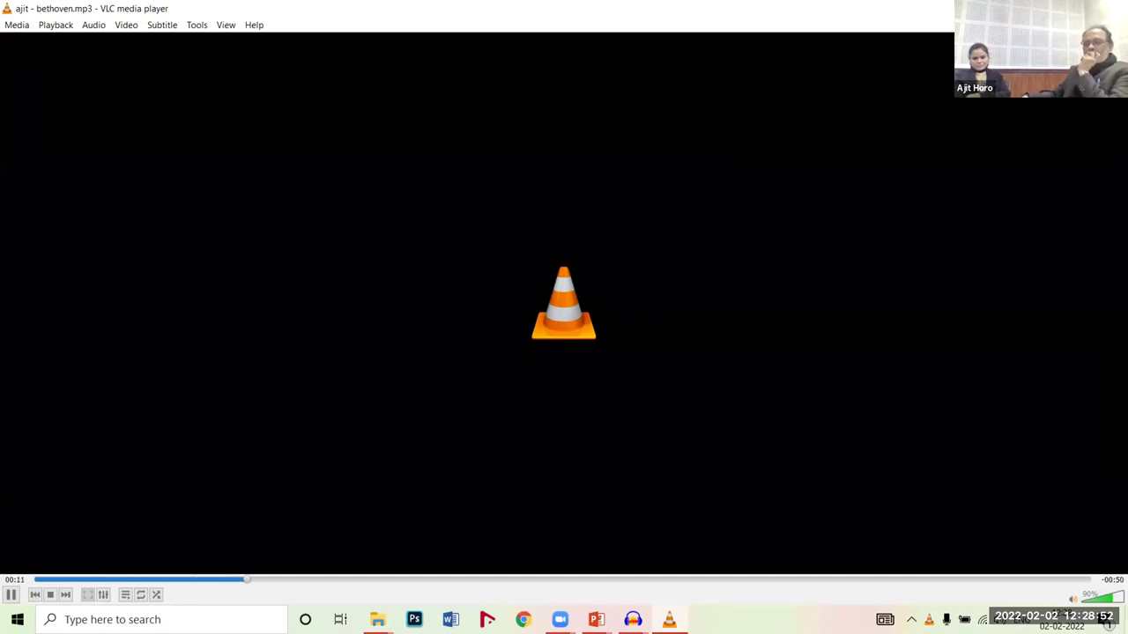
# - Listen to the exported mix at 114% volume, skipping ahead towards its ending, and close the player
pyautogui.hotkey('ctrl', 'Up')
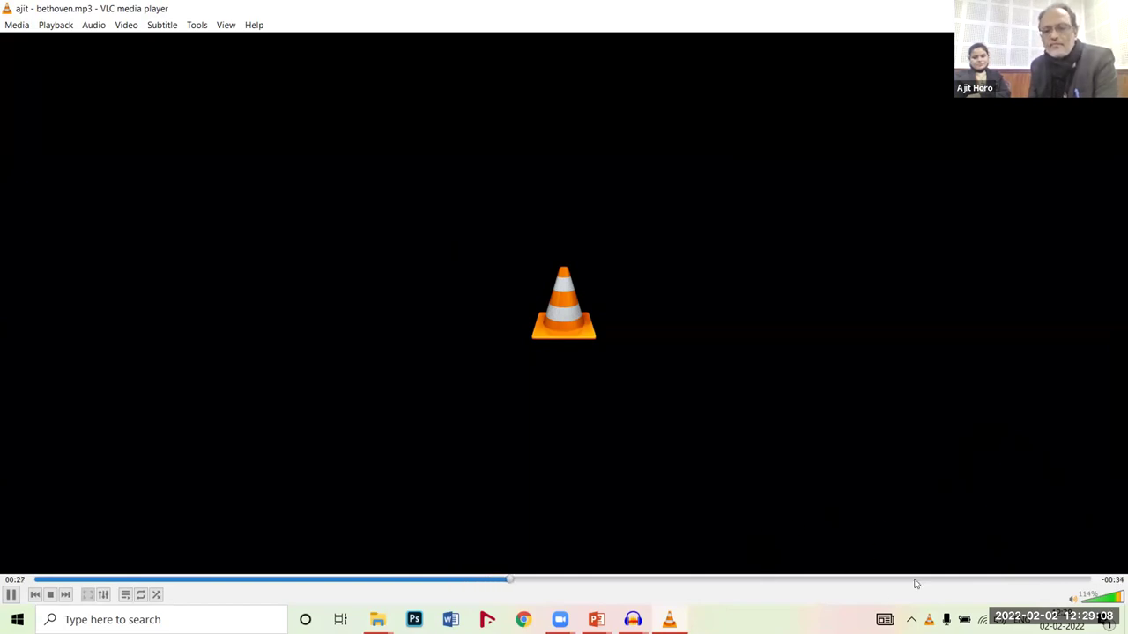
pyautogui.click(862, 579)
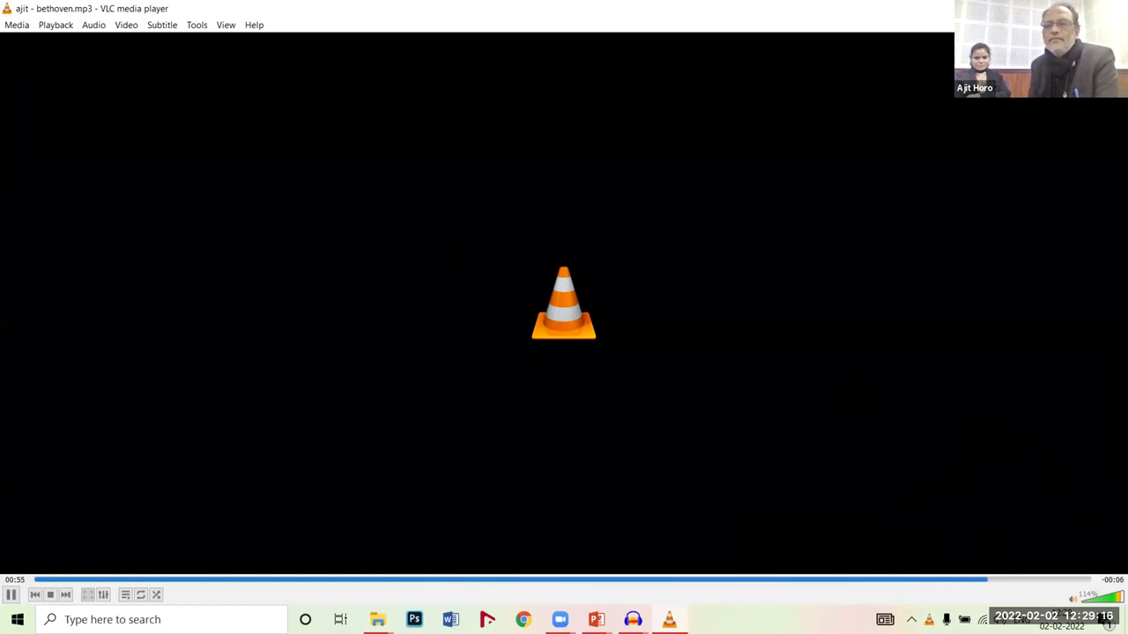
pyautogui.hotkey('ctrl', 'q')
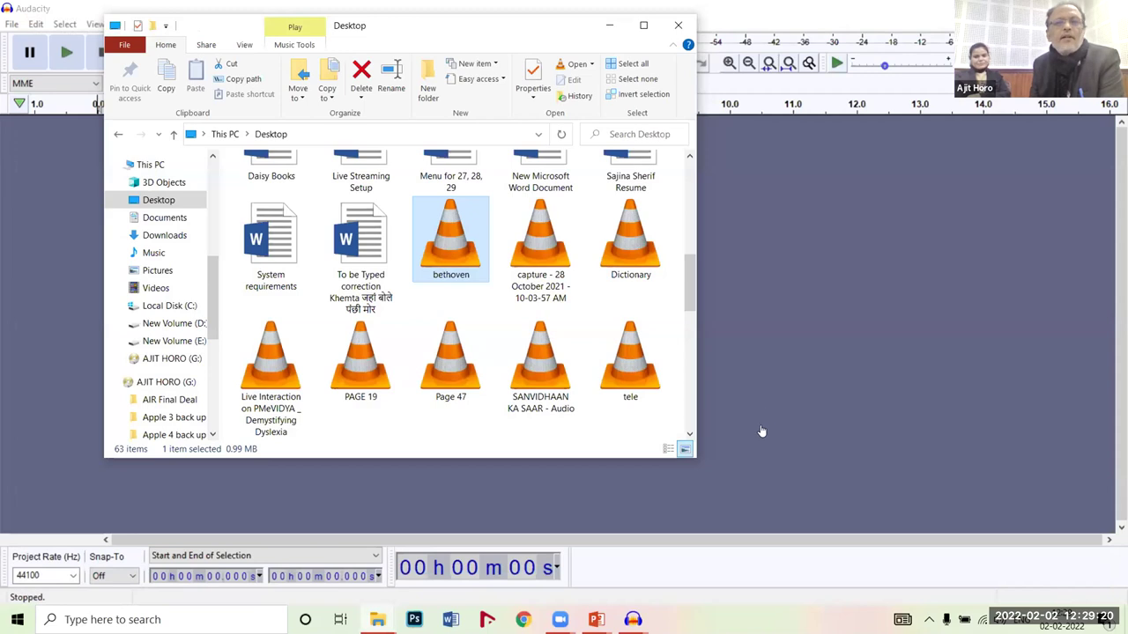
# - Switch back to the Audacity project window holding the speech and Silent Night tracks
pyautogui.click(763, 423)
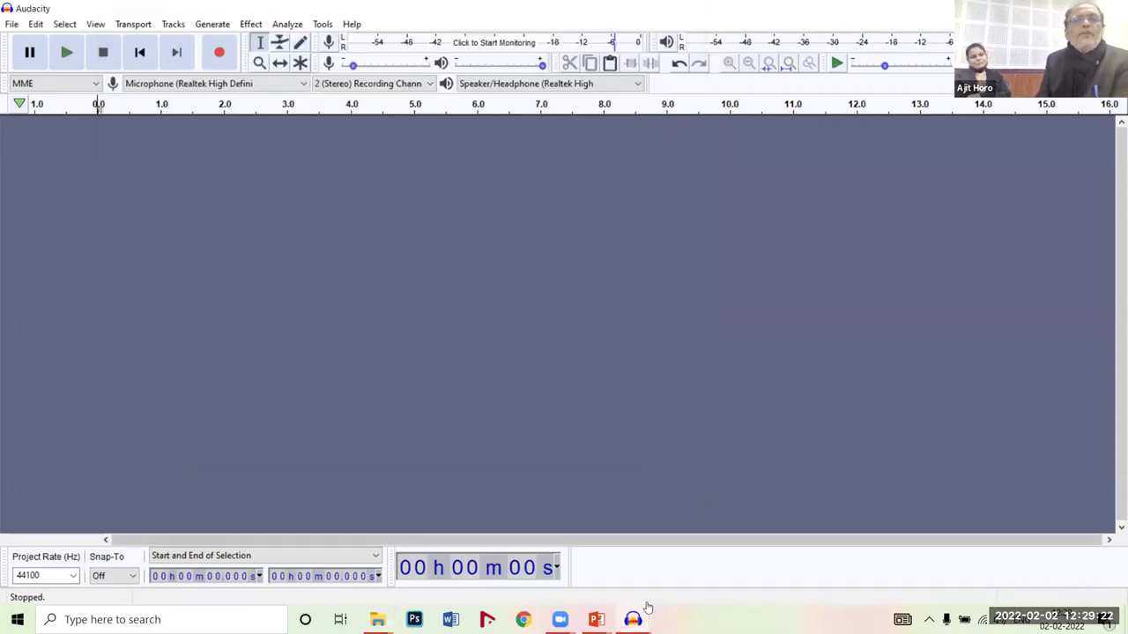
pyautogui.moveTo(636, 614)
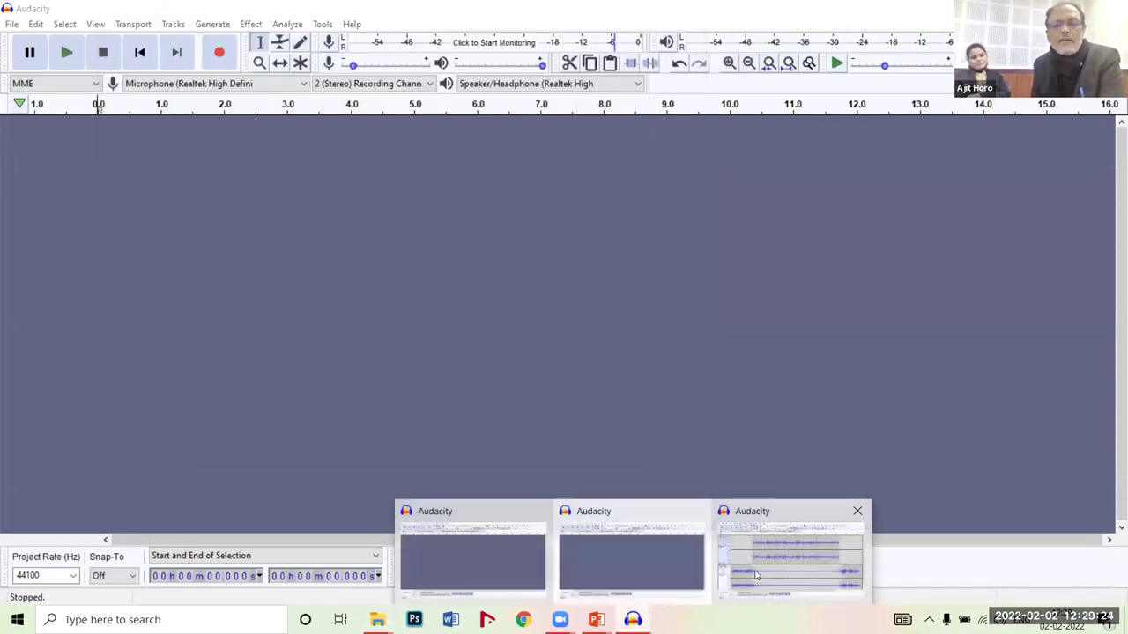
pyautogui.click(793, 551)
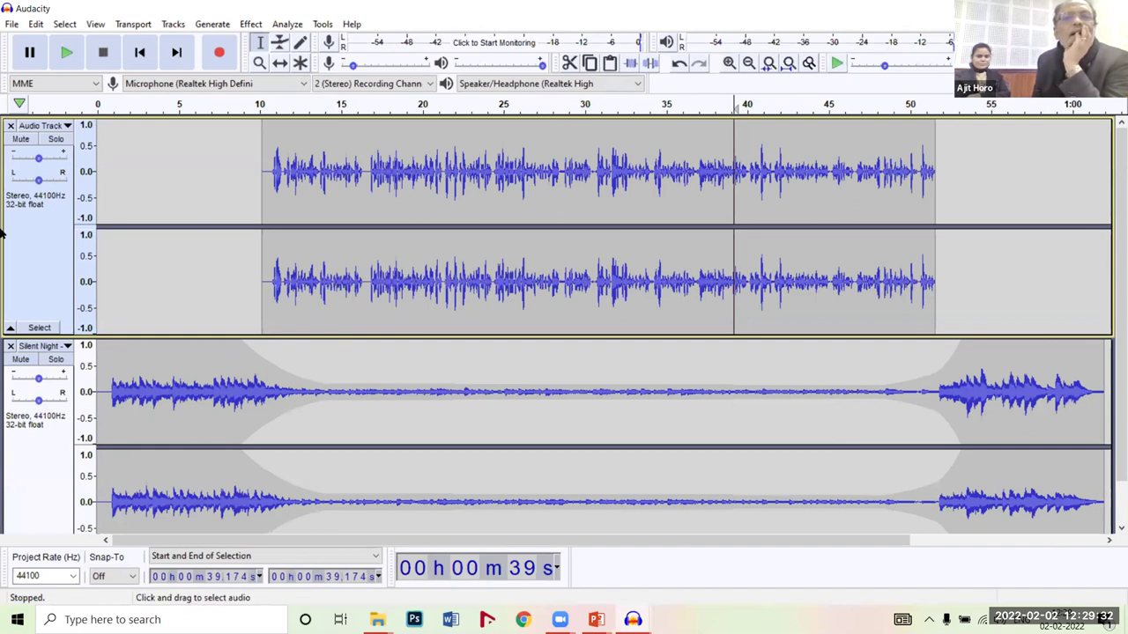
# - Select the whole Silent Night track and examine the Noise Reduction settings, closing them without applying the effect
pyautogui.hotkey('ctrl', 'a')
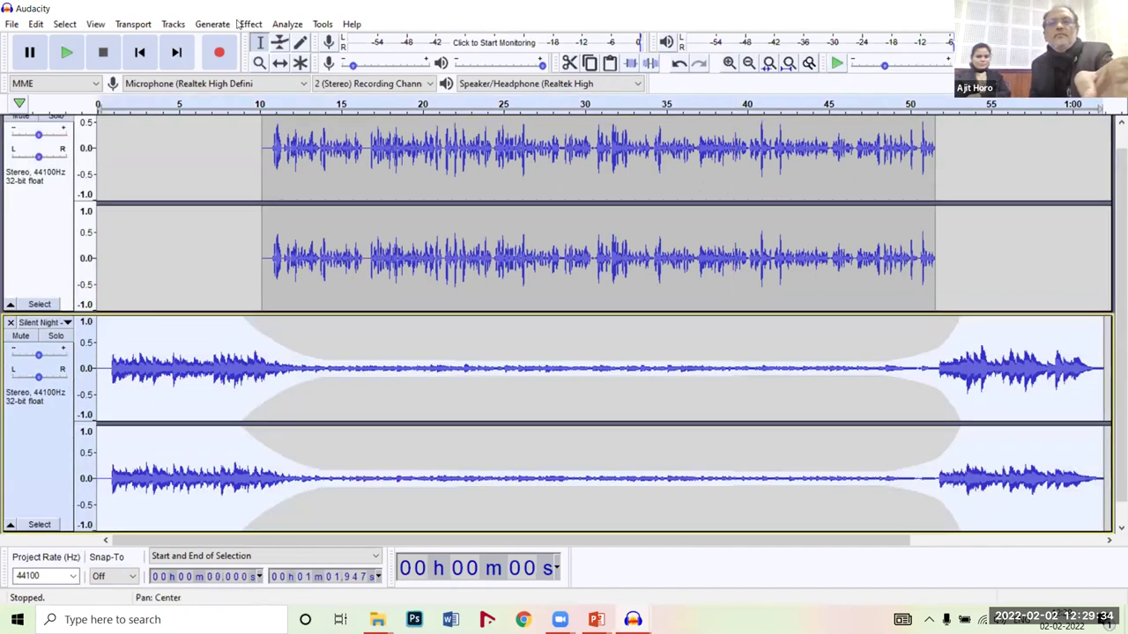
pyautogui.click(244, 24)
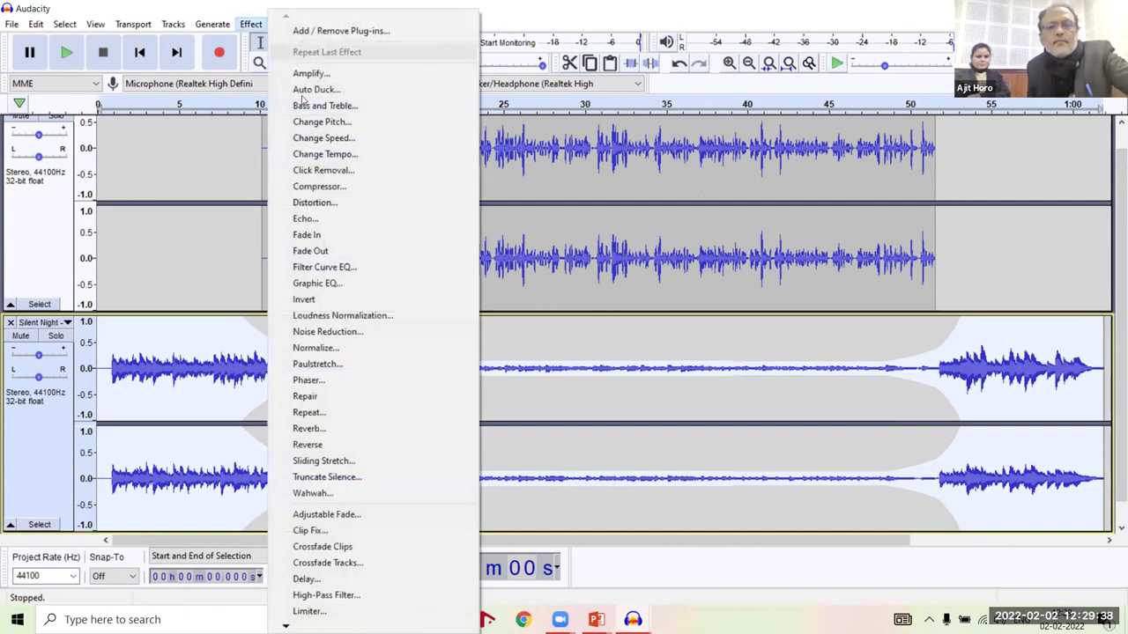
pyautogui.press('Down')
pyautogui.press('Down')
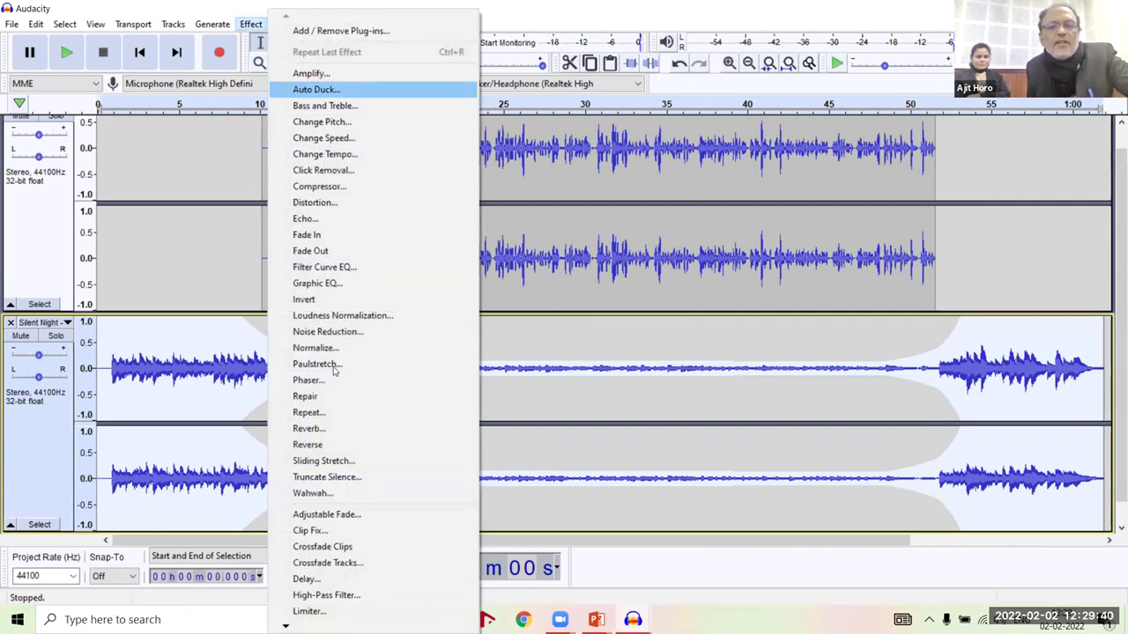
pyautogui.click(389, 332)
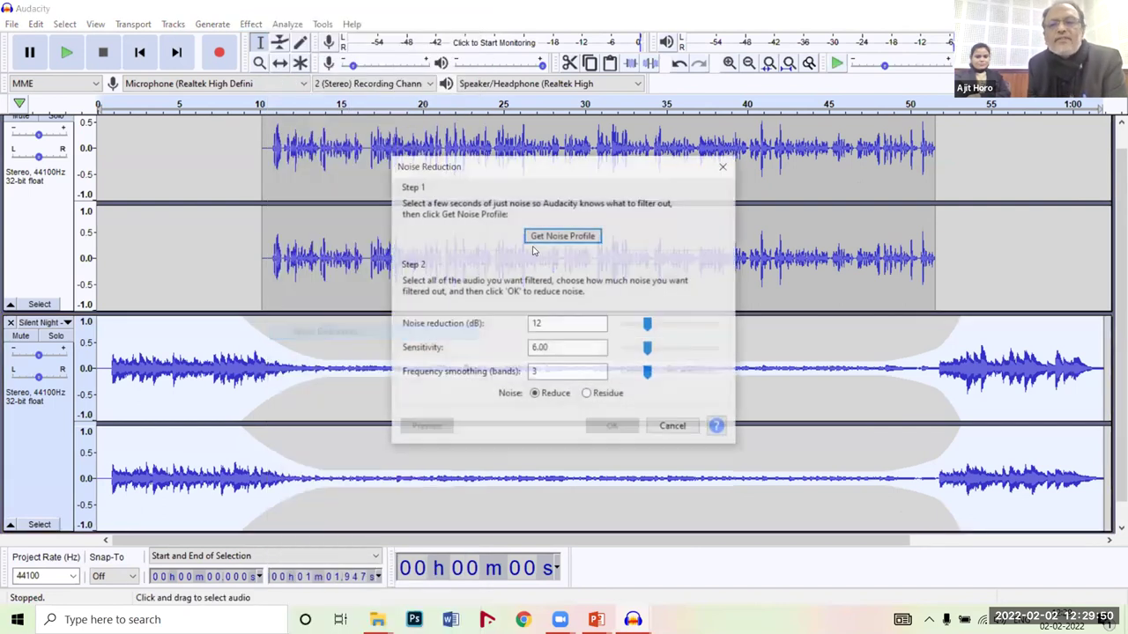
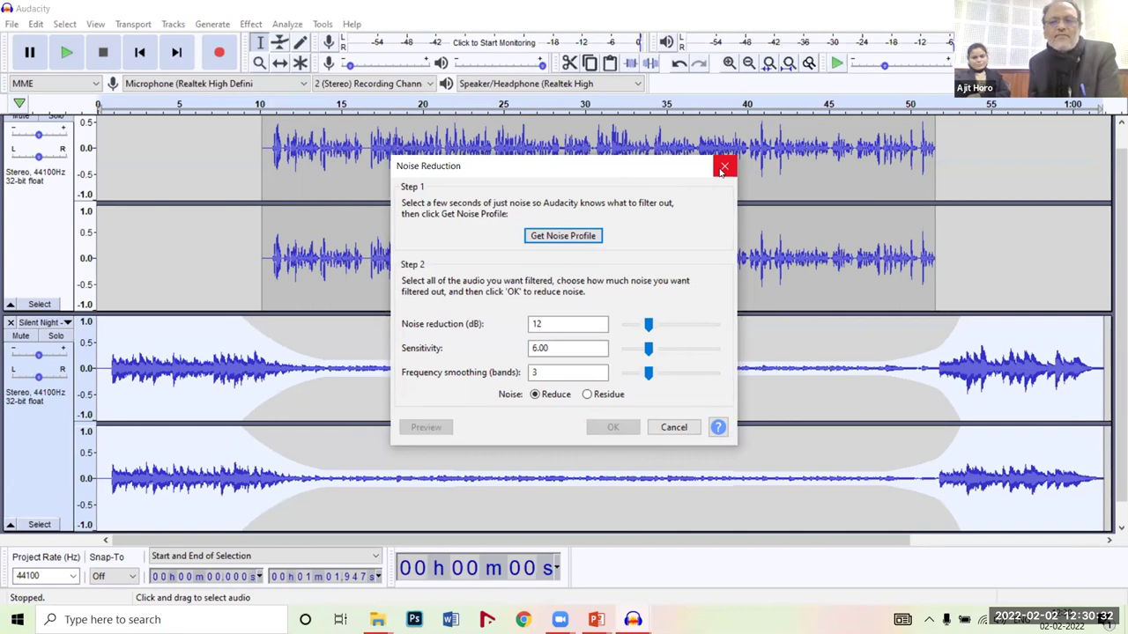
pyautogui.click(721, 169)
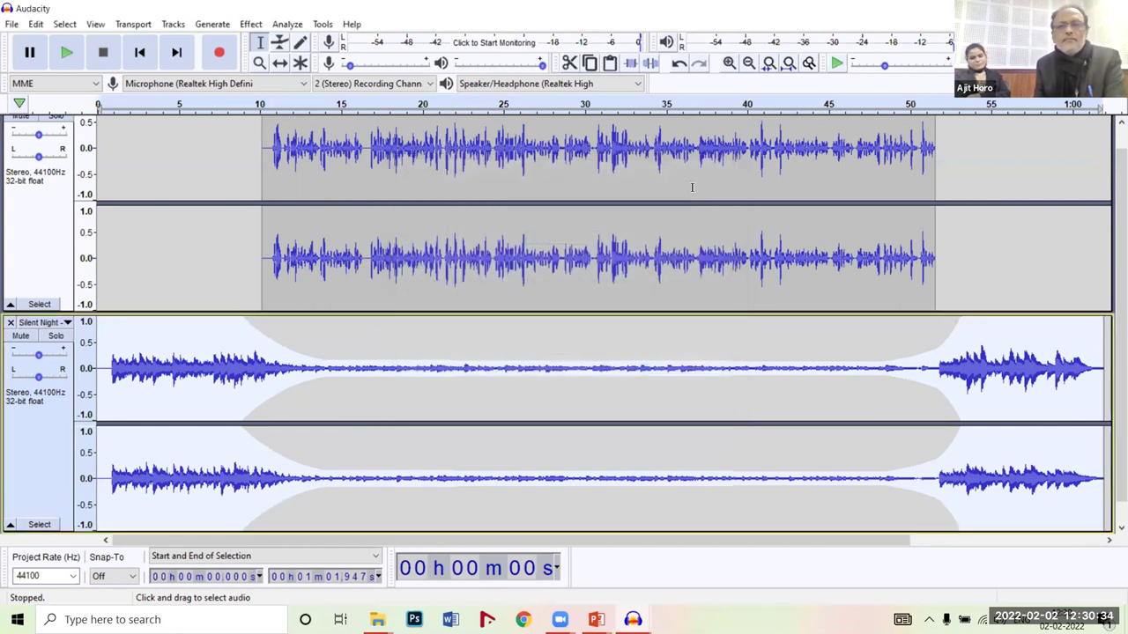
# - Place the cursor at about 10.5 seconds in the speech track and examine the silent stretch before the first word
pyautogui.click(265, 150)
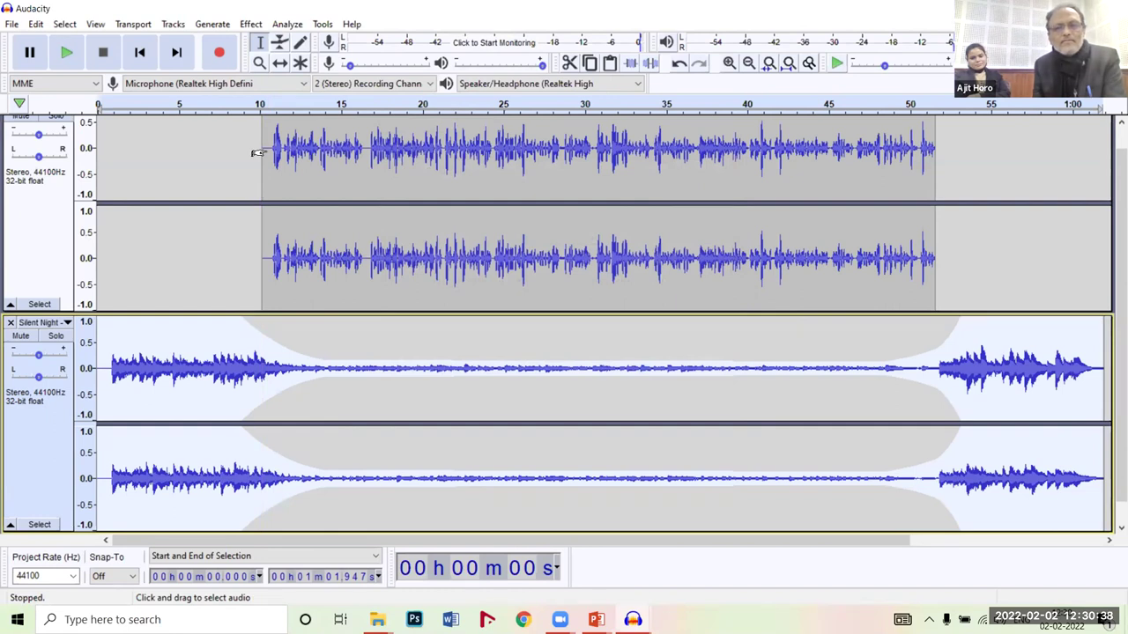
pyautogui.click(729, 63)
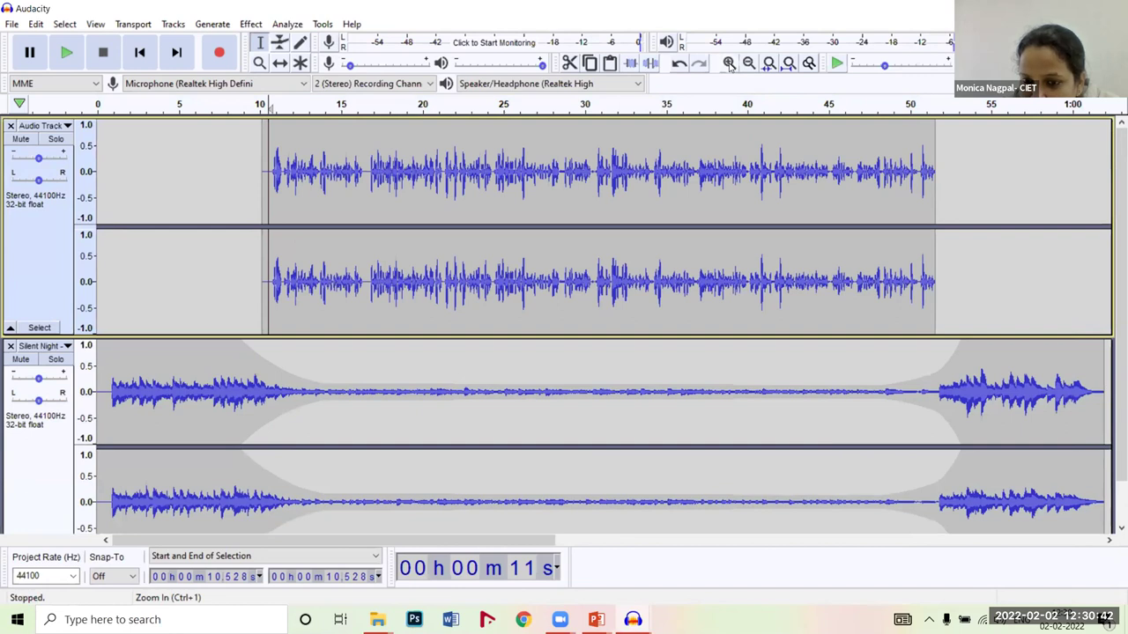
pyautogui.click(728, 63)
pyautogui.click(729, 64)
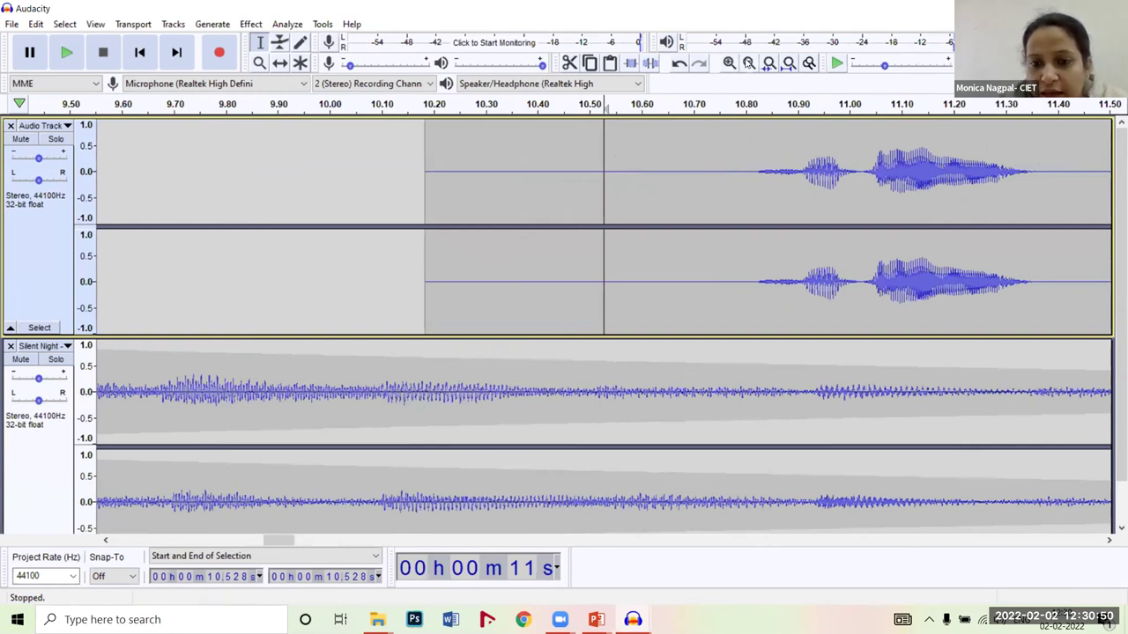
pyautogui.click(747, 63)
pyautogui.click(747, 64)
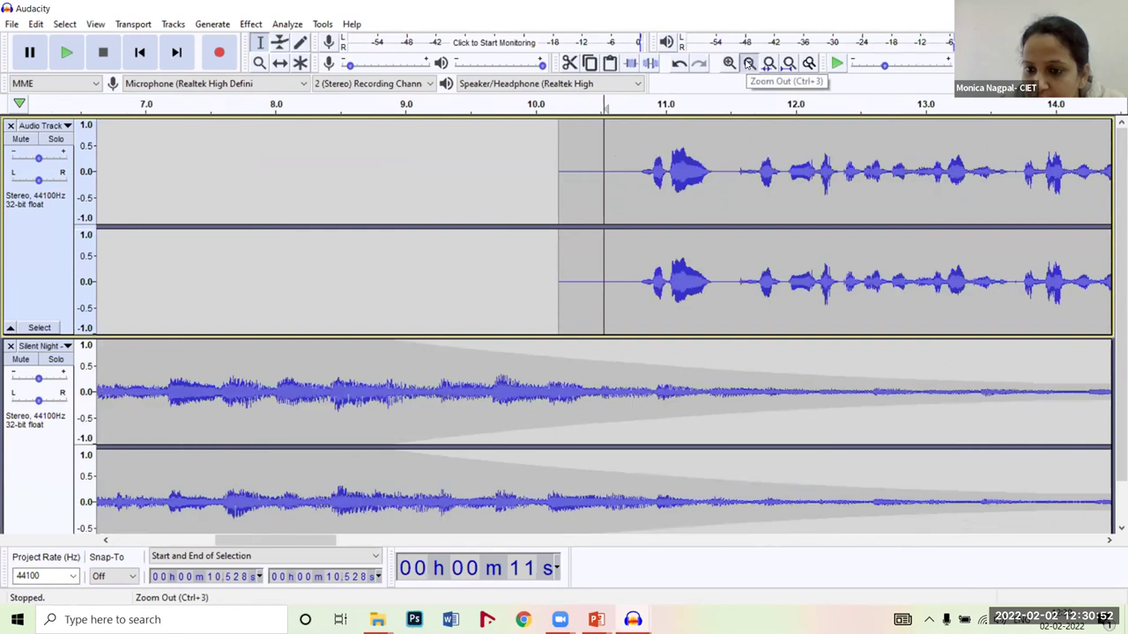
pyautogui.click(748, 63)
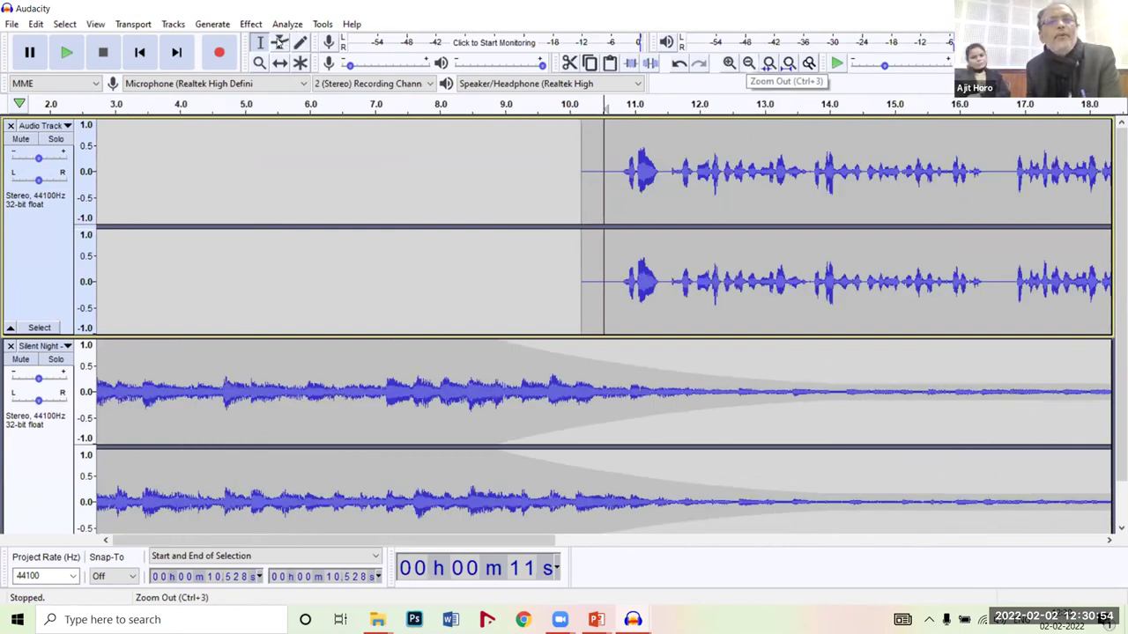
pyautogui.click(747, 63)
pyautogui.click(747, 63)
pyautogui.click(747, 63)
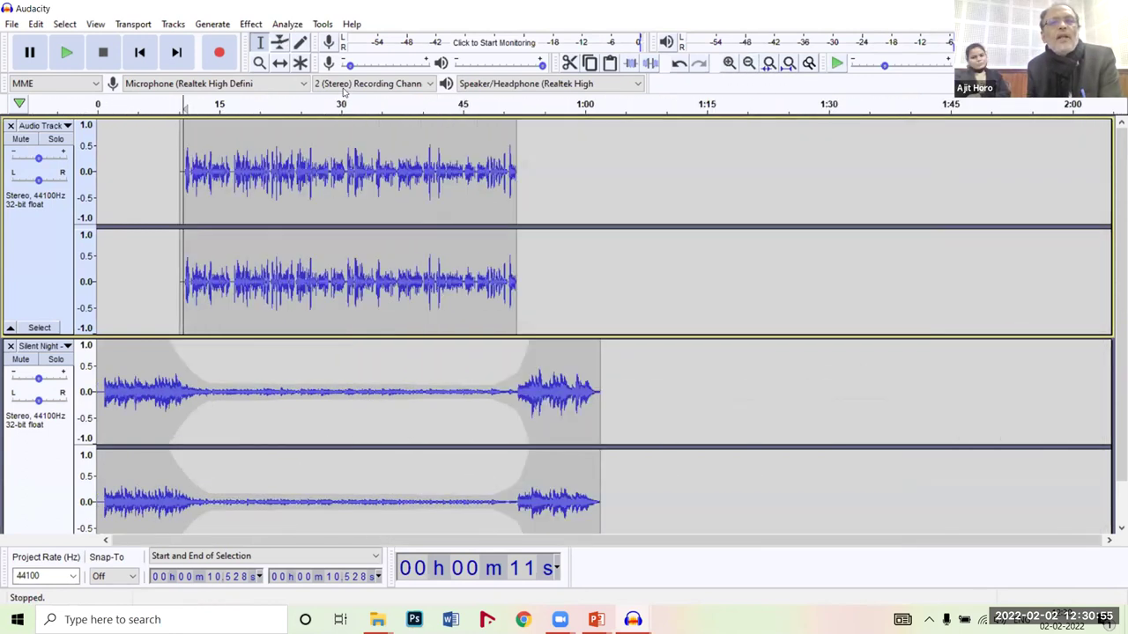
# - Try to apply the Amplify effect with only the cursor placed in the speech track
pyautogui.click(253, 25)
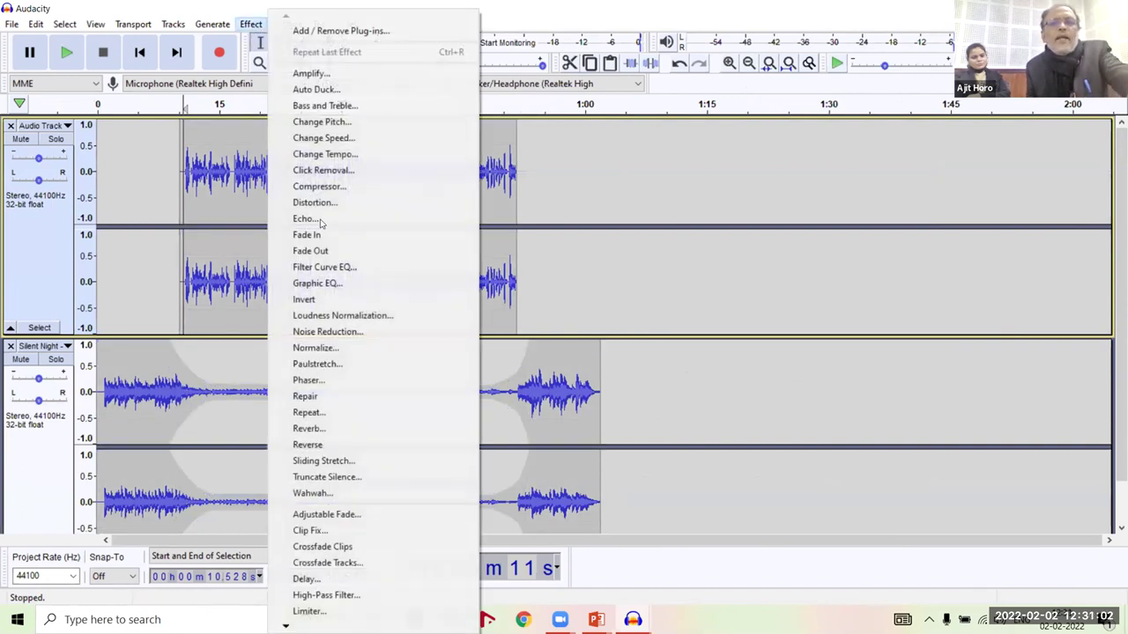
pyautogui.click(308, 73)
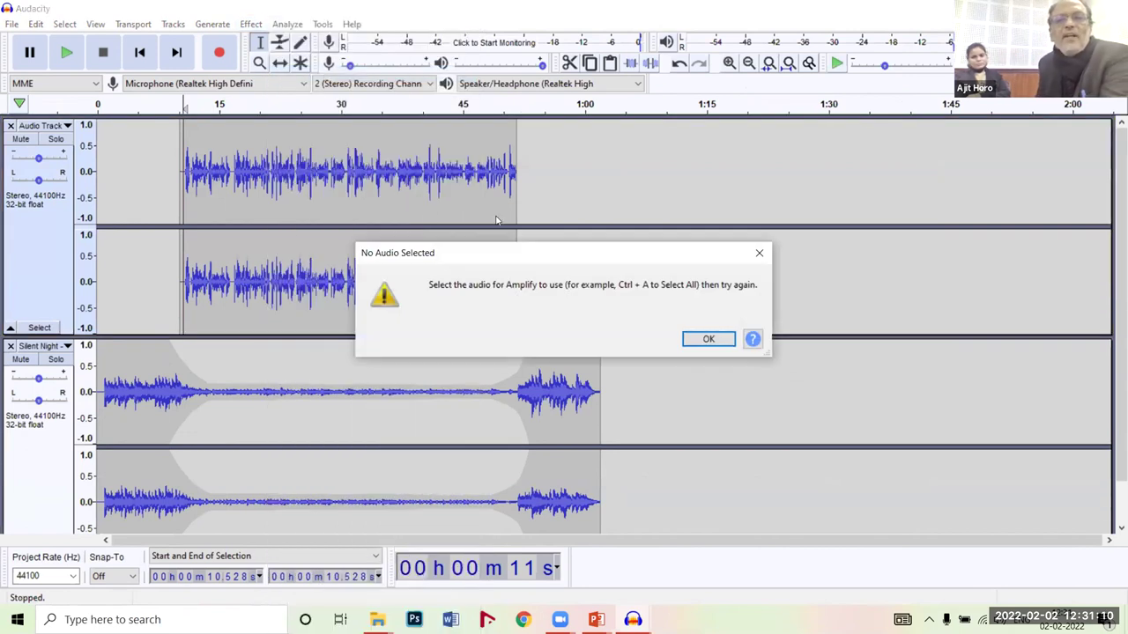
pyautogui.click(759, 253)
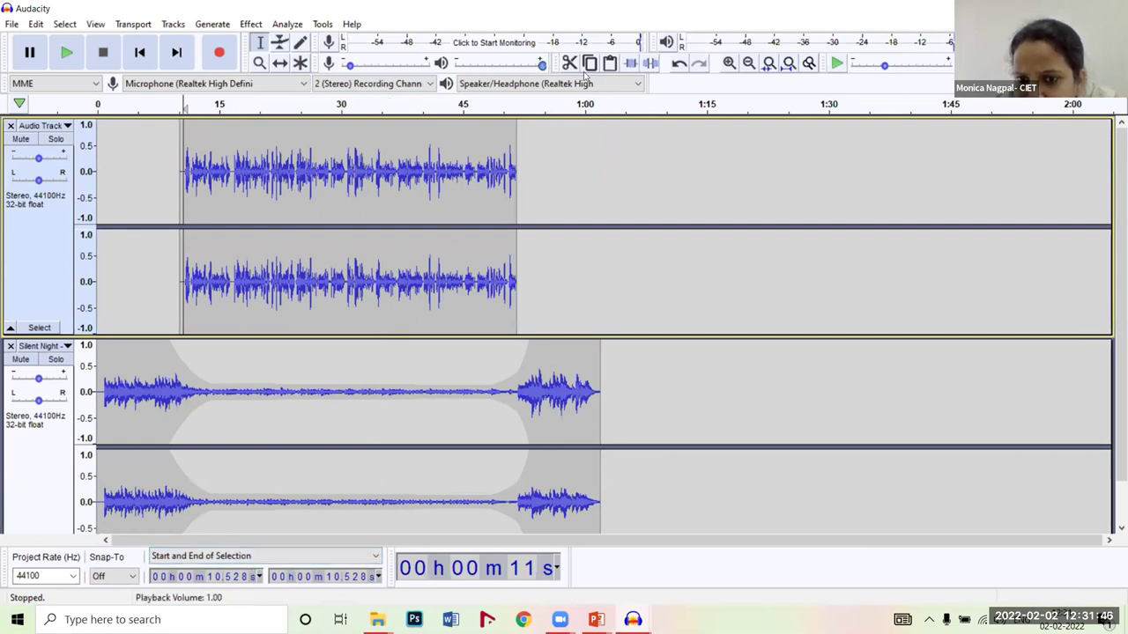
# - Select the silent stretch before the first word in the speech track, from about 10.25 to 10.76 seconds
pyautogui.click(729, 64)
pyautogui.click(729, 64)
pyautogui.click(729, 64)
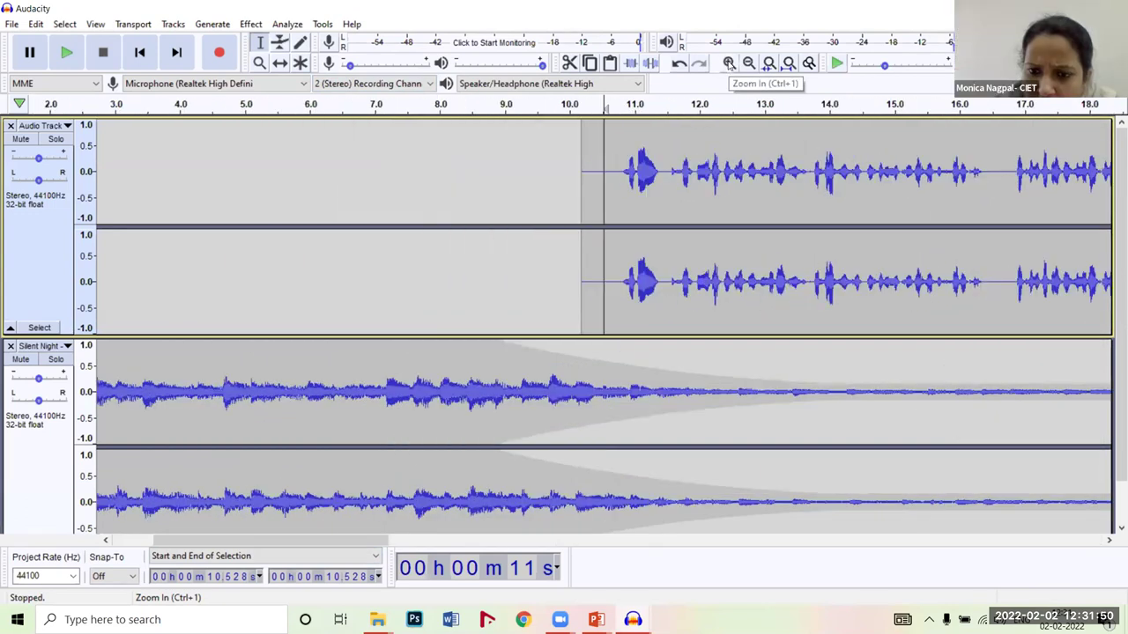
pyautogui.click(729, 65)
pyautogui.click(729, 64)
pyautogui.moveTo(547, 173); pyautogui.dragTo(661, 177)
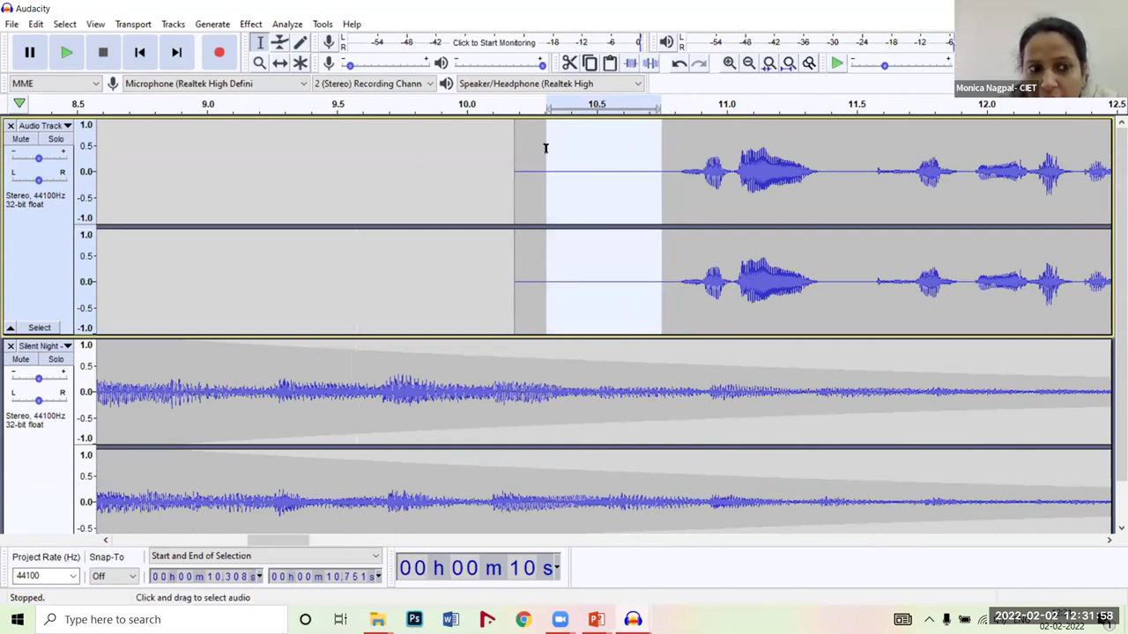
pyautogui.moveTo(530, 157); pyautogui.dragTo(589, 158)
pyautogui.moveTo(668, 159)
pyautogui.mouseDown()
pyautogui.moveTo(649, 160)
pyautogui.moveTo(663, 158)
pyautogui.mouseUp()
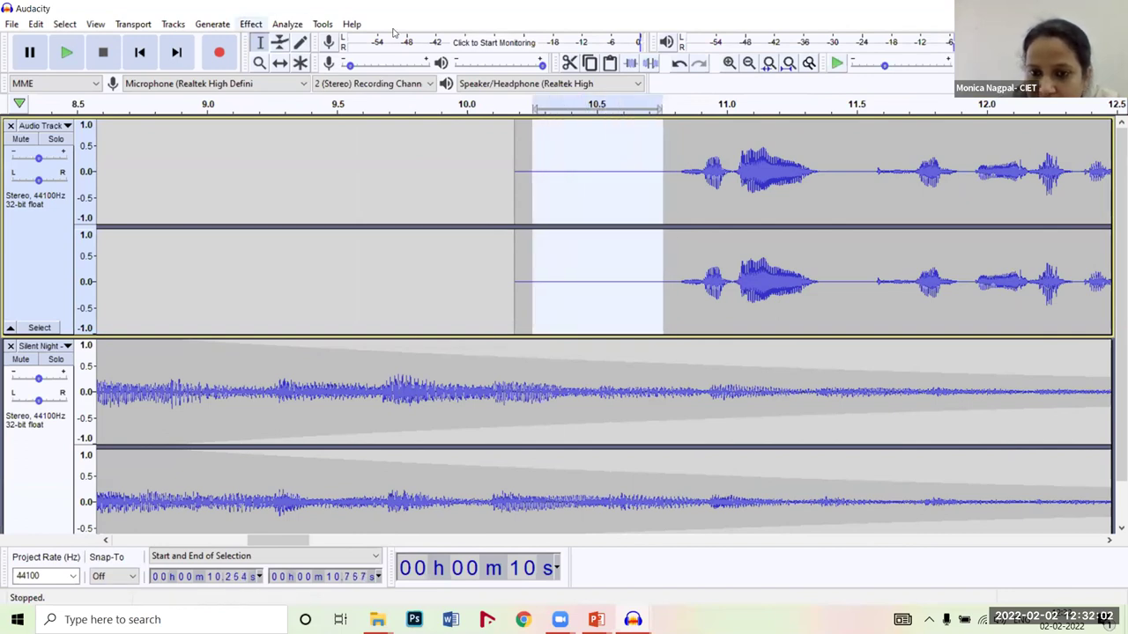
# - Dismiss the effects list and reselect the silence before the first spoken word, from about 10.29 to 10.76 seconds
pyautogui.click(250, 24)
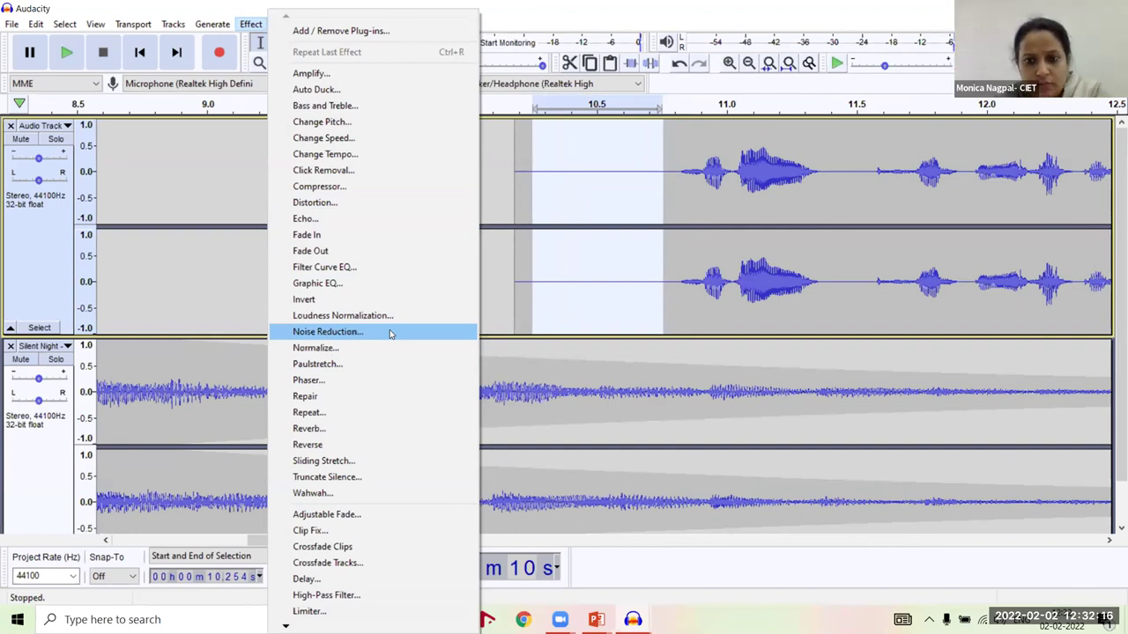
pyautogui.click(509, 234)
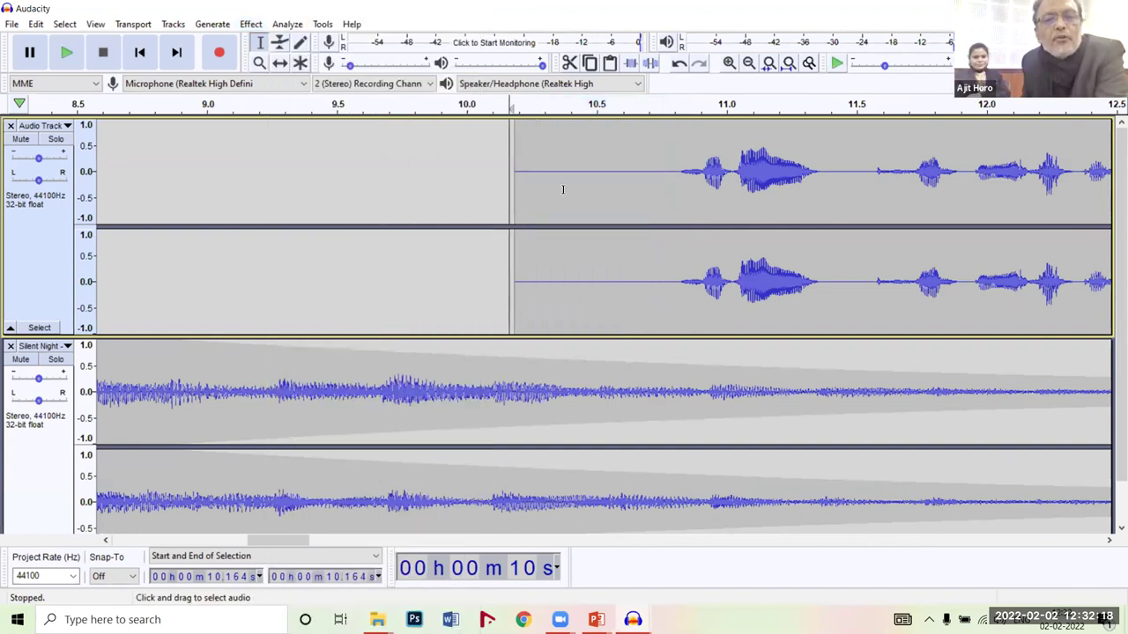
pyautogui.moveTo(542, 188); pyautogui.dragTo(664, 192)
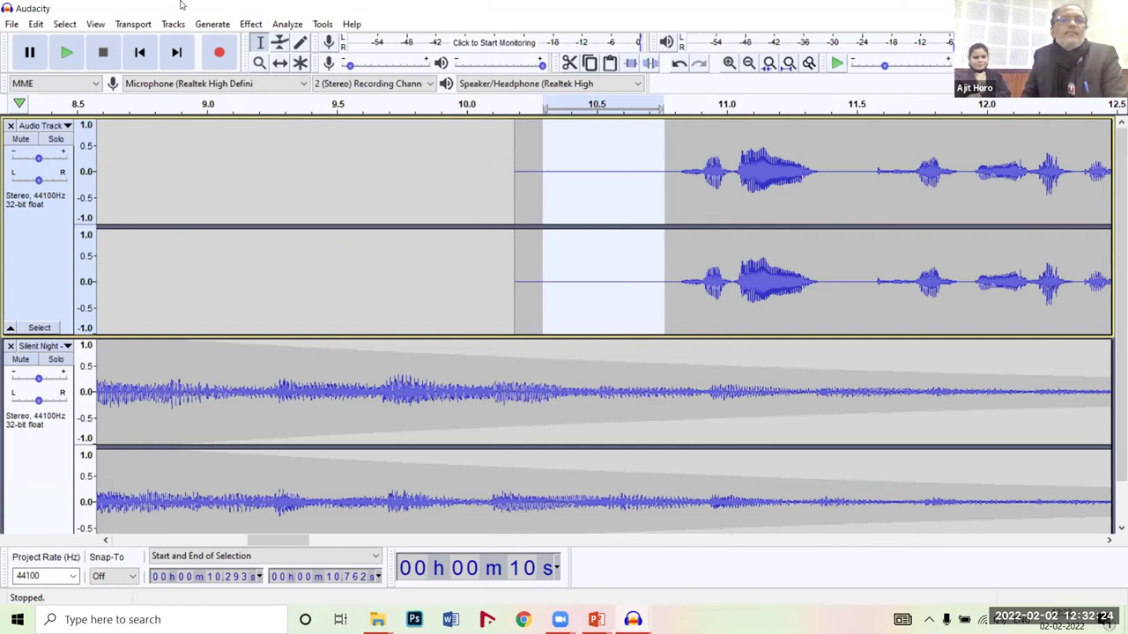
# - Capture a noise profile from the selected silence with the Noise Reduction effect
pyautogui.click(251, 24)
pyautogui.click(339, 331)
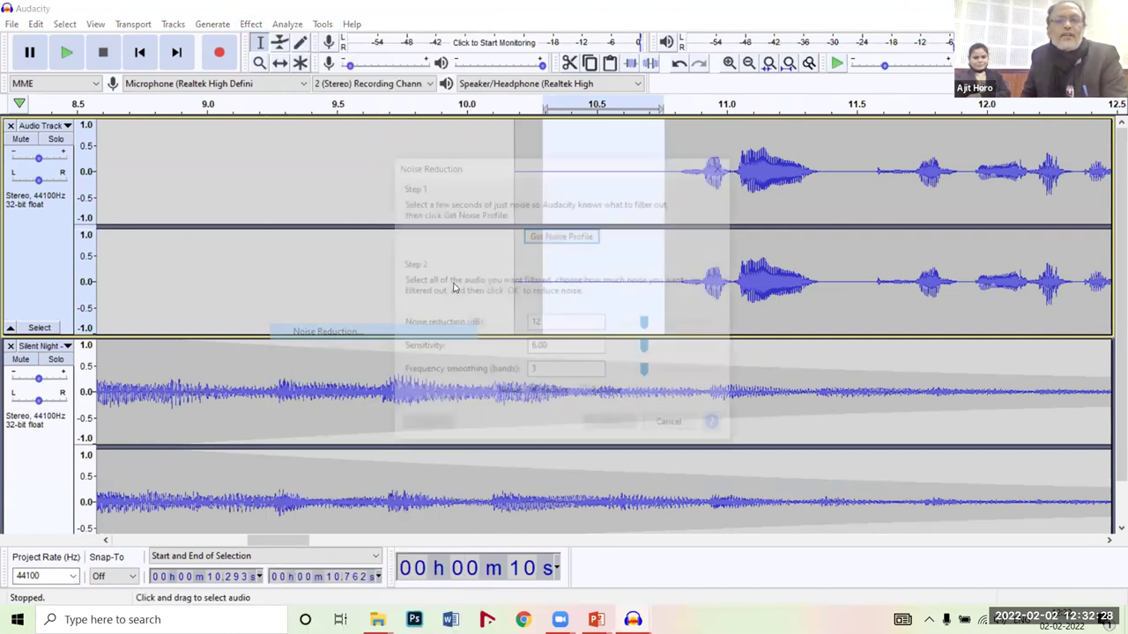
pyautogui.click(555, 238)
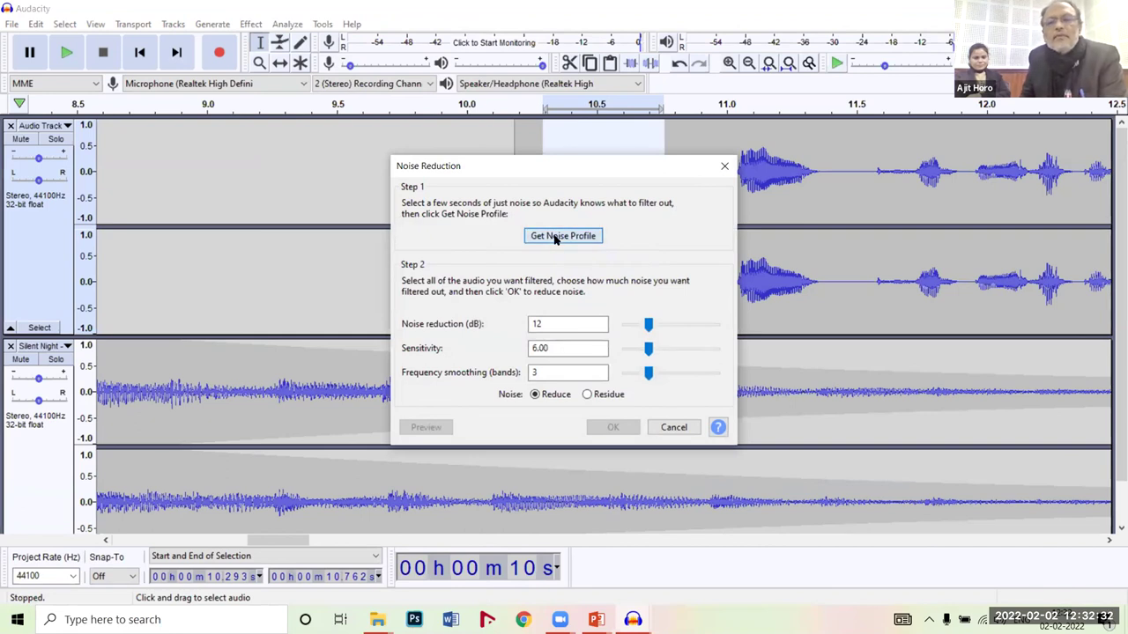
# - Select the speech clip from about 10.35 seconds to its end at about 51.56 seconds
pyautogui.moveTo(520, 211); pyautogui.dragTo(1119, 214)
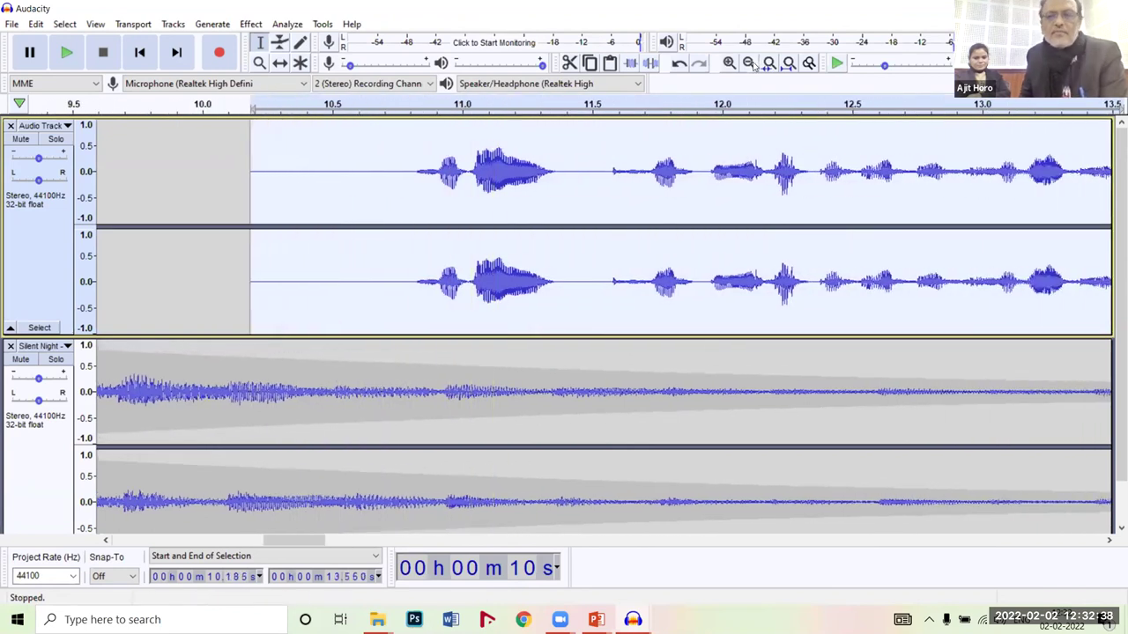
pyautogui.doubleClick(749, 63)
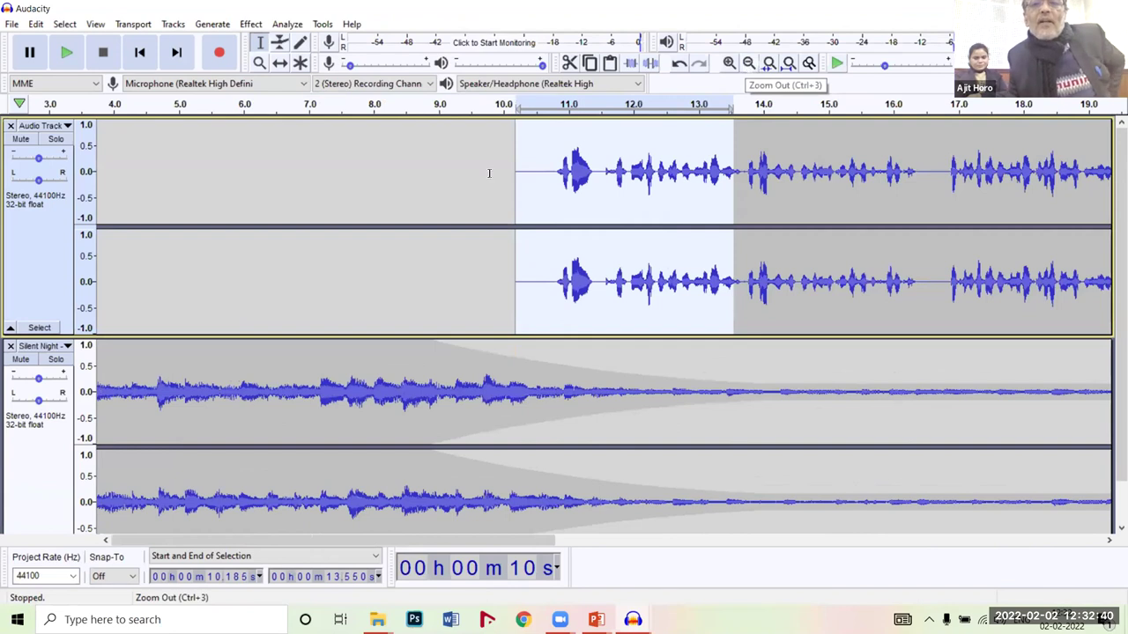
pyautogui.hotkey('ctrl', '3')
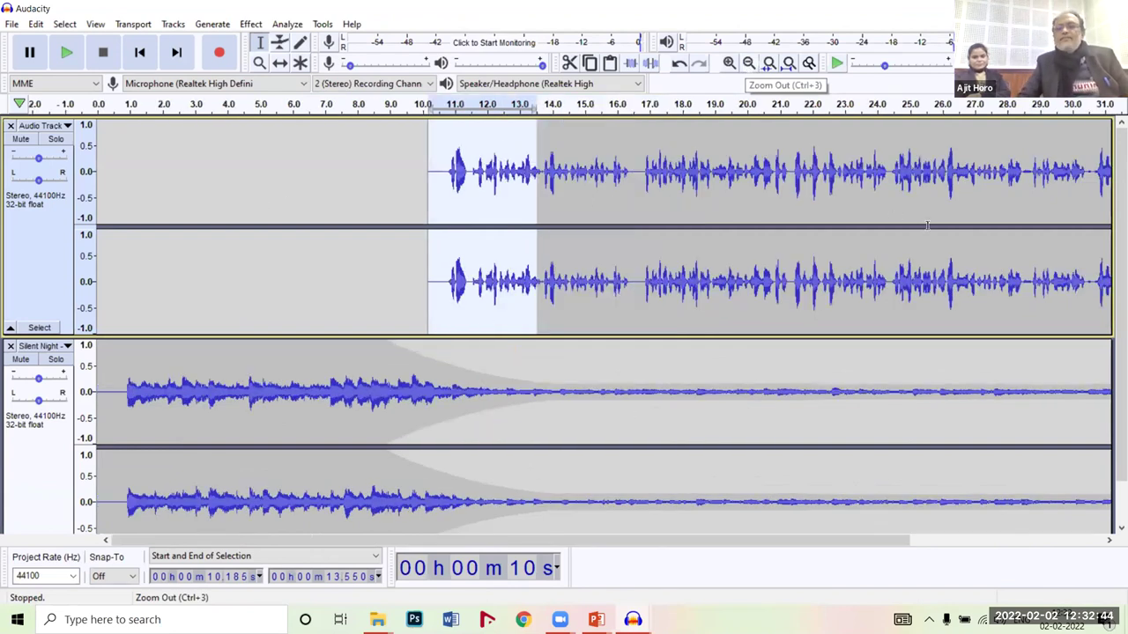
pyautogui.hotkey('ctrl', '3')
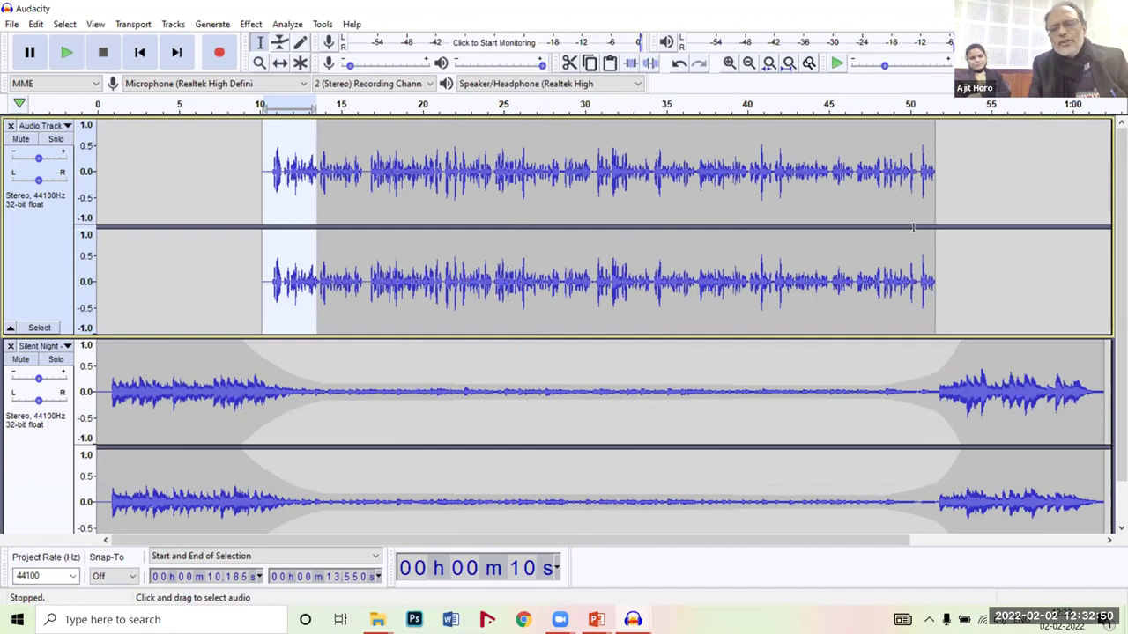
pyautogui.doubleClick(913, 228)
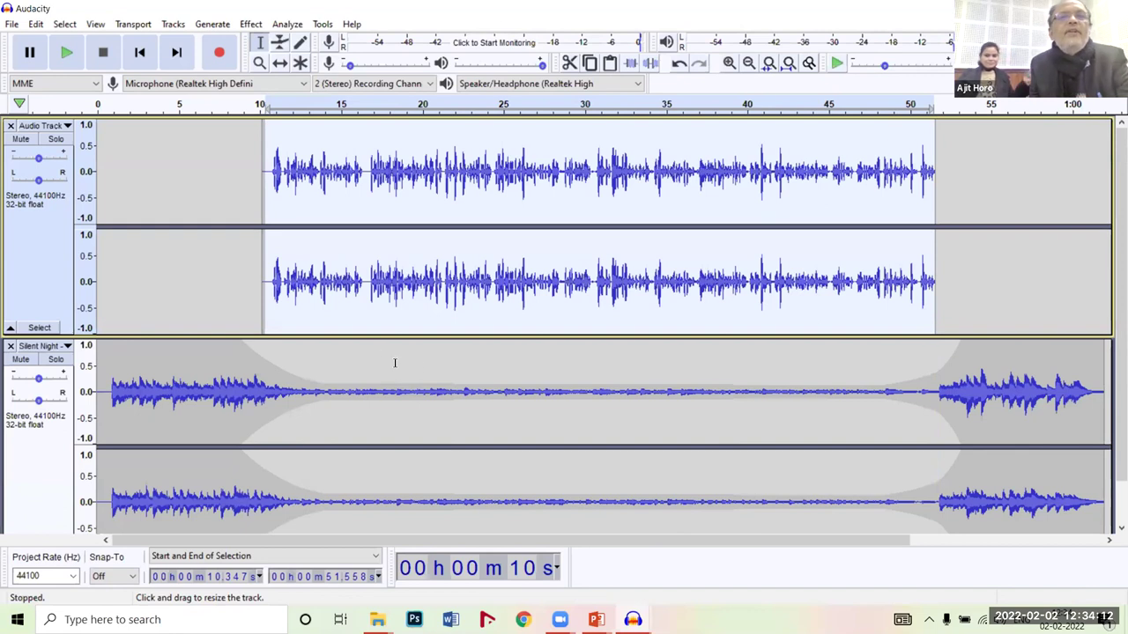
# - Select the speech from about 14.69 to 24.67 seconds and apply Change Speed with a multiplier of 1.591
pyautogui.click(224, 322)
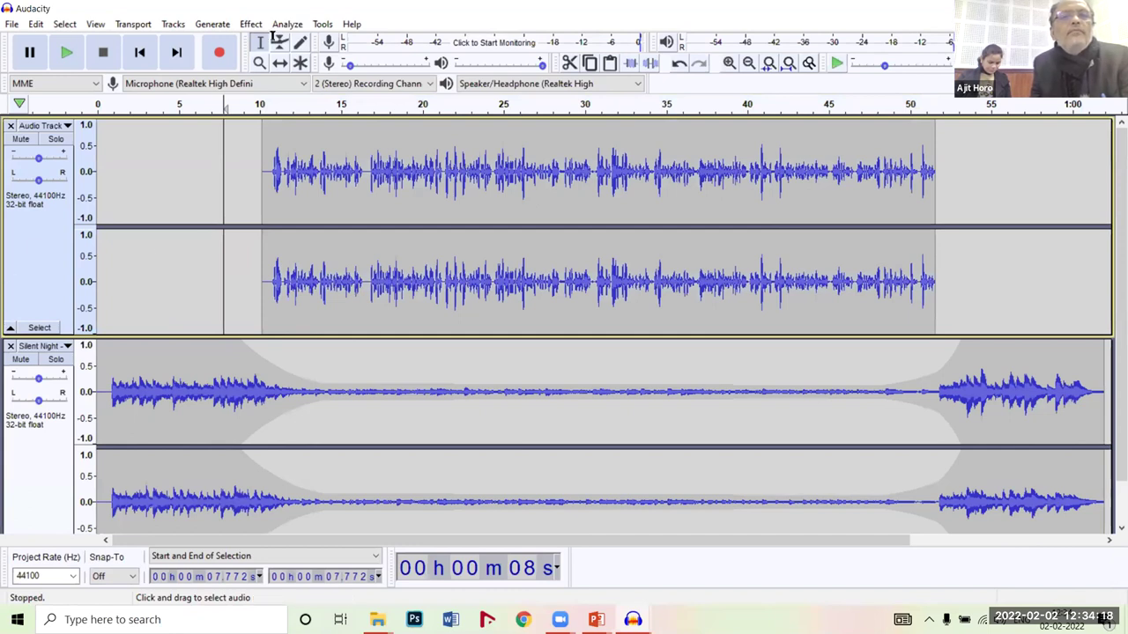
pyautogui.moveTo(336, 163); pyautogui.dragTo(497, 165)
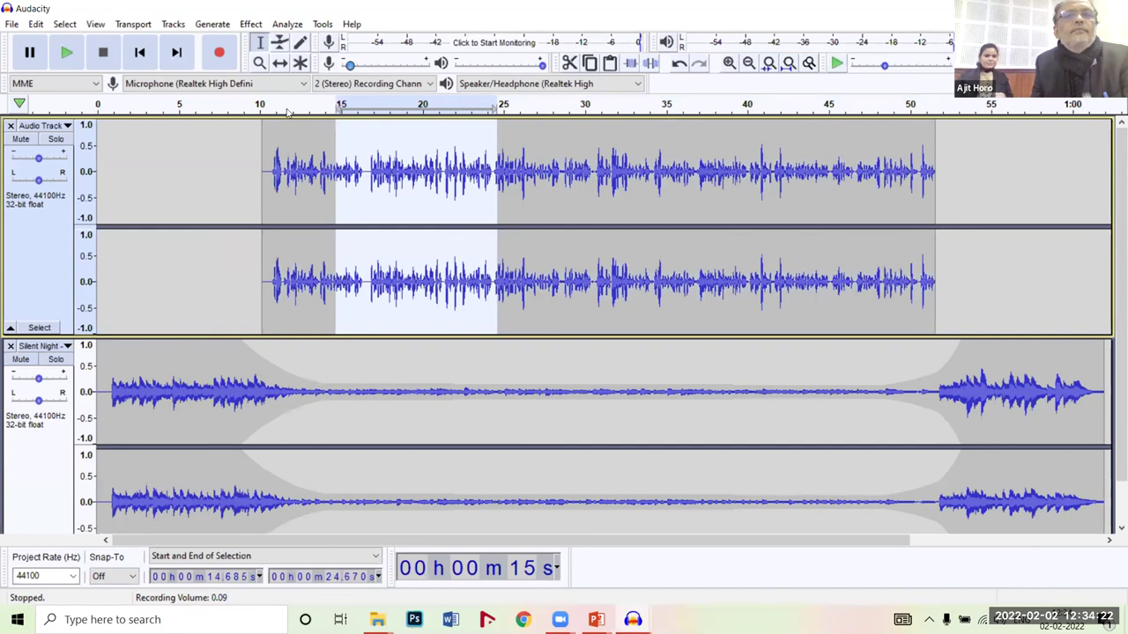
pyautogui.click(251, 23)
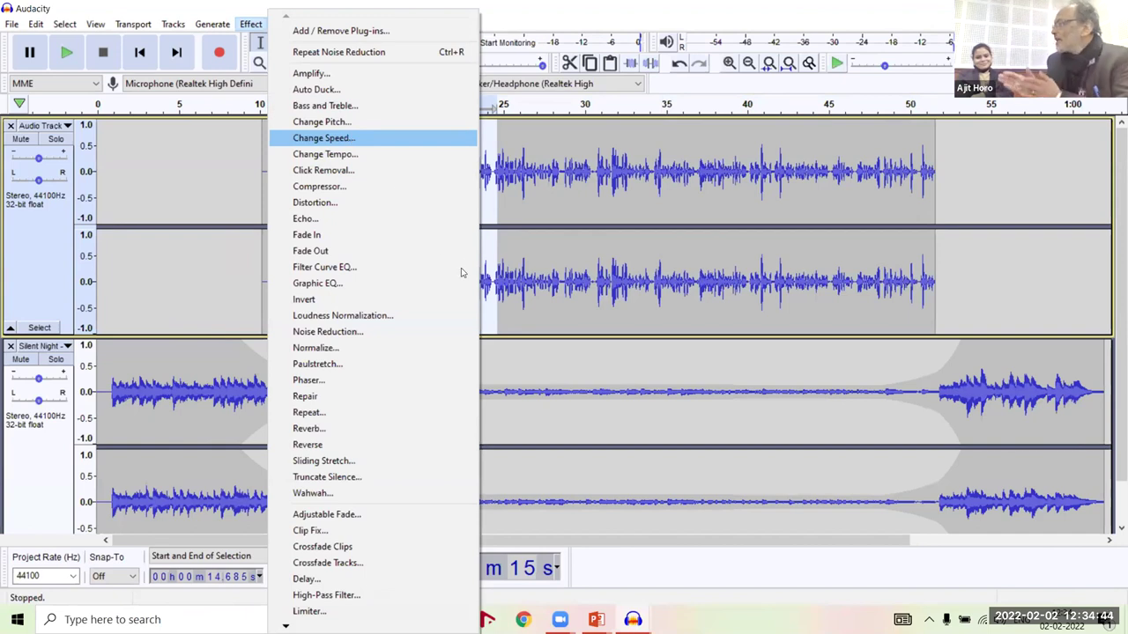
pyautogui.press('Return')
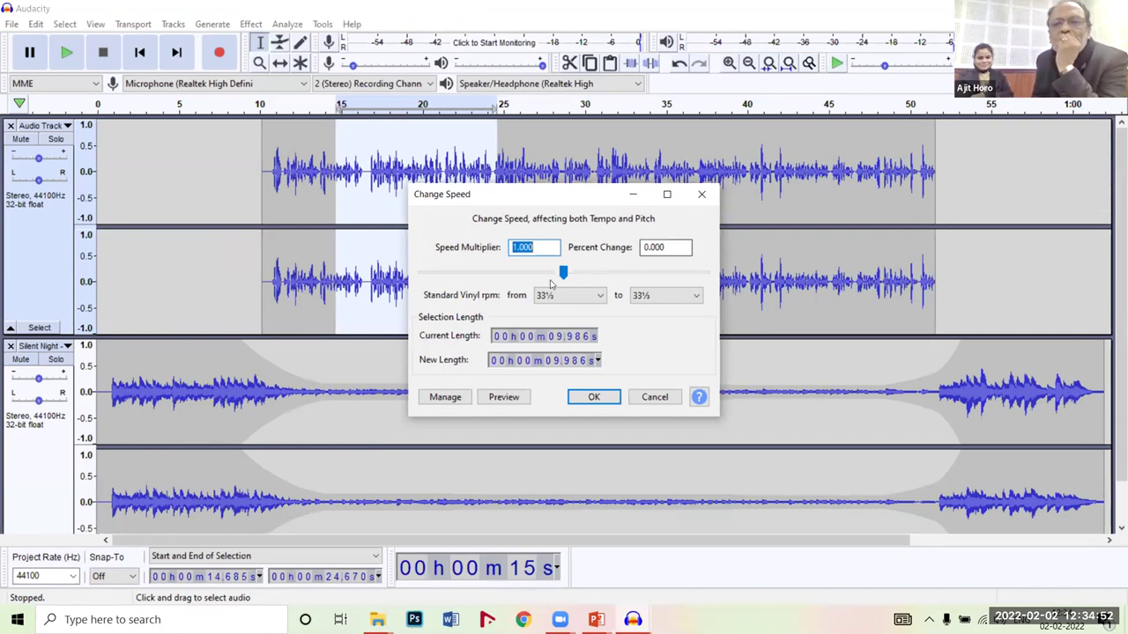
pyautogui.moveTo(569, 272)
pyautogui.mouseDown()
pyautogui.moveTo(585, 274)
pyautogui.moveTo(575, 268)
pyautogui.mouseUp()
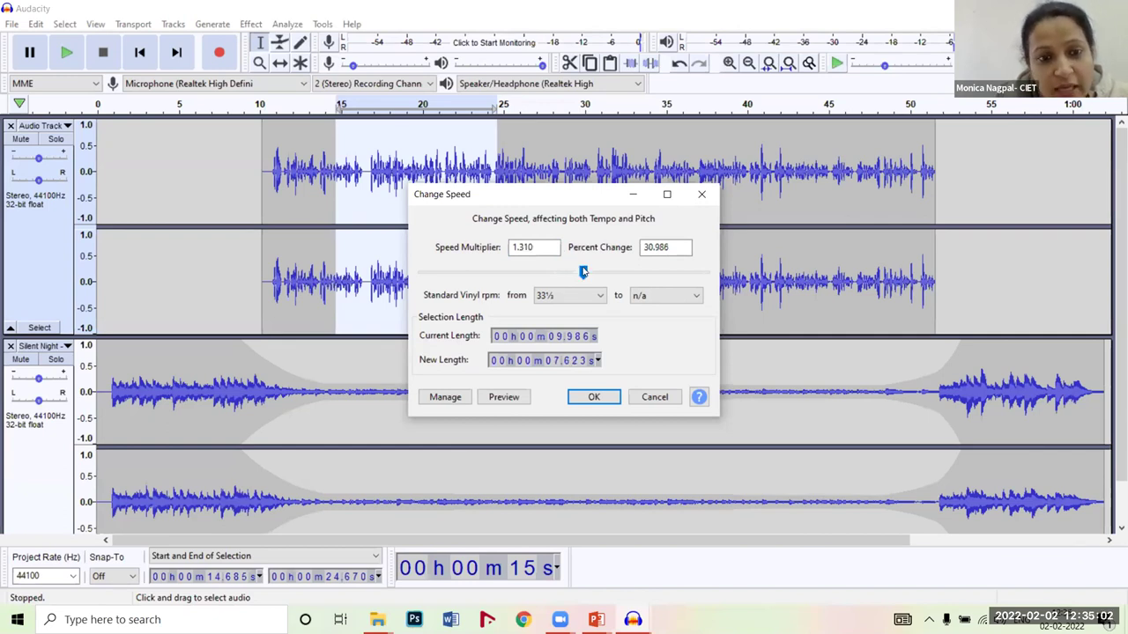
pyautogui.moveTo(587, 272); pyautogui.dragTo(600, 273)
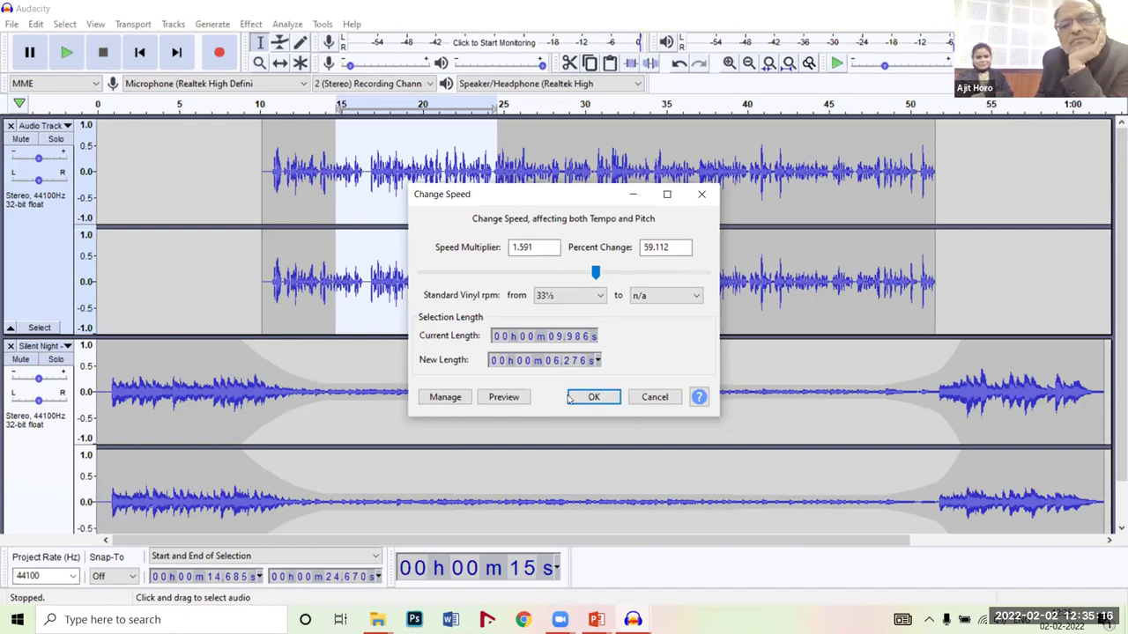
pyautogui.click(578, 395)
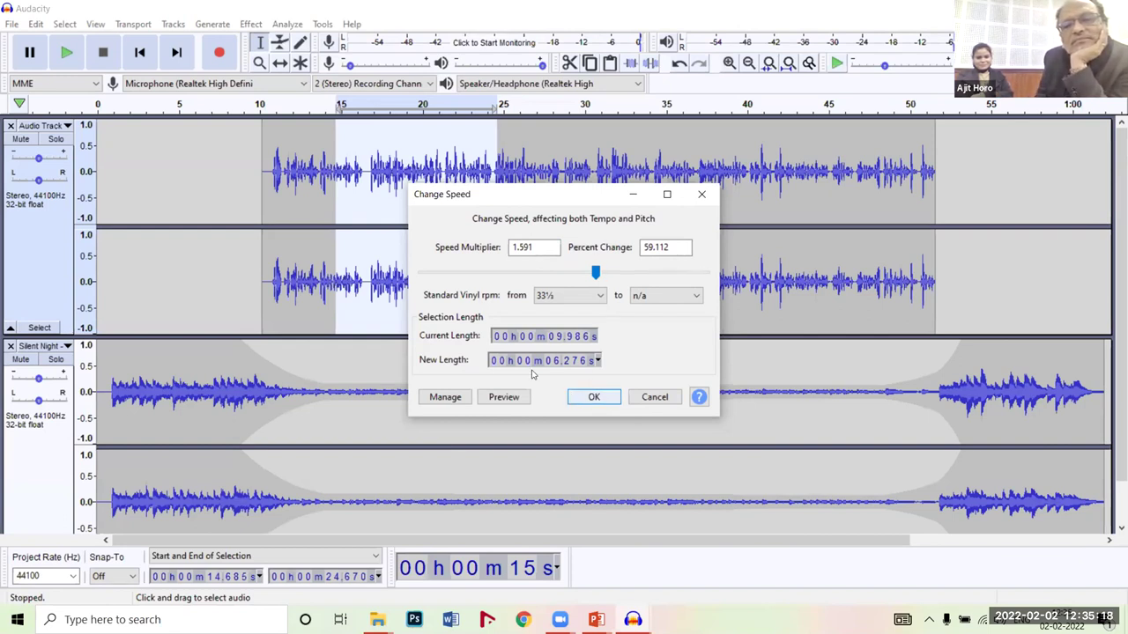
# - Play the project from about 10.4 seconds through the sped-up speech passage, stopping after about 22 seconds on the timeline
pyautogui.click(267, 203)
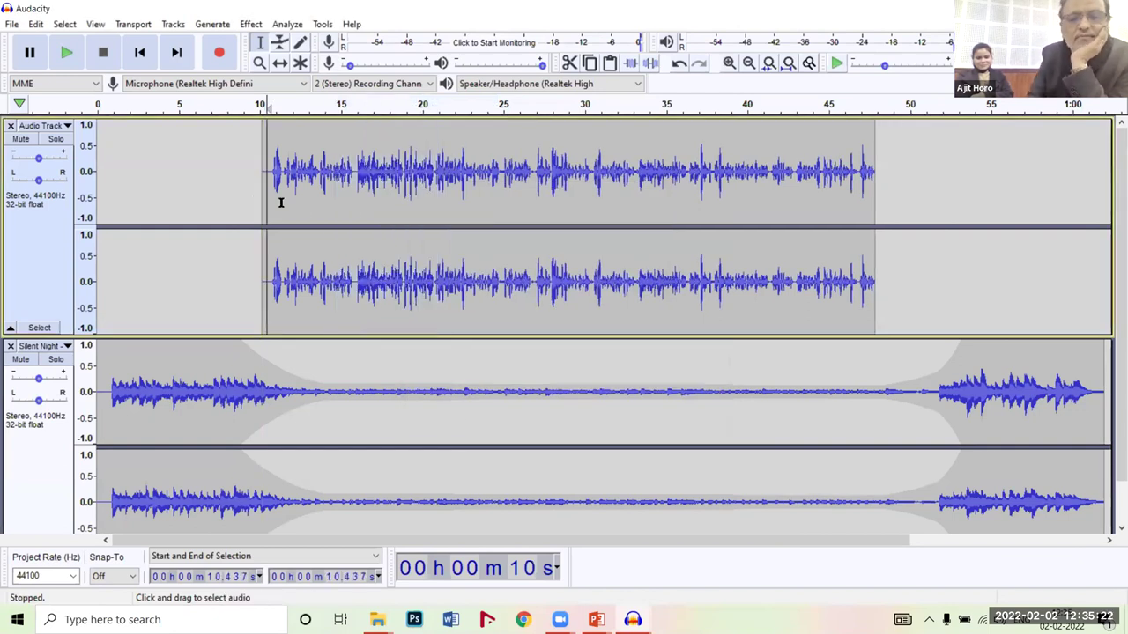
pyautogui.press('space')
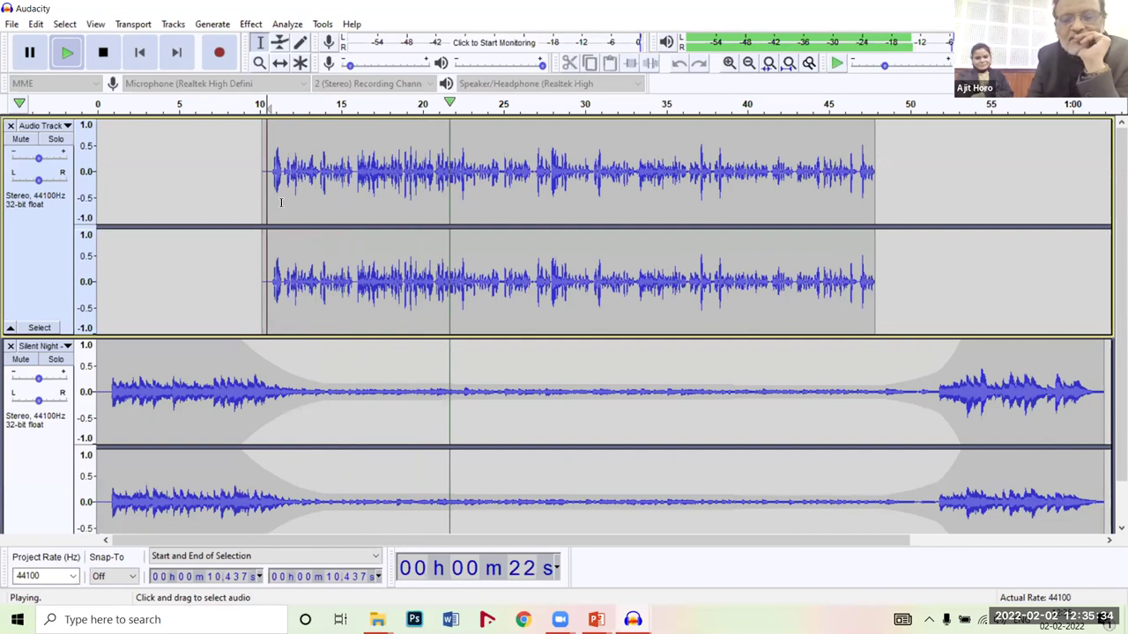
pyautogui.press('space')
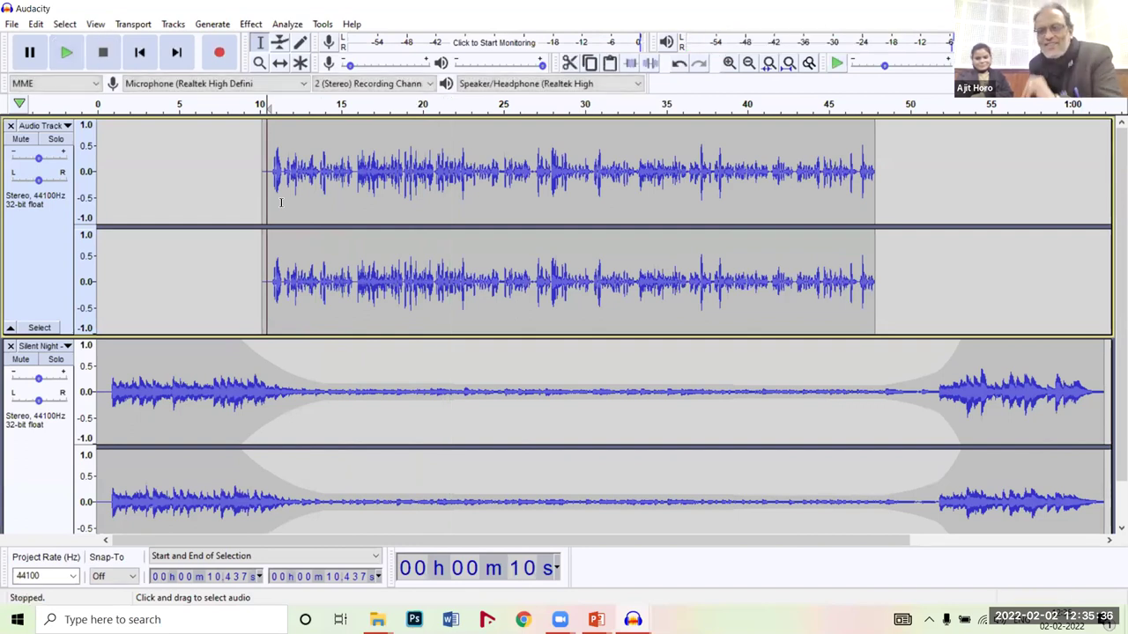
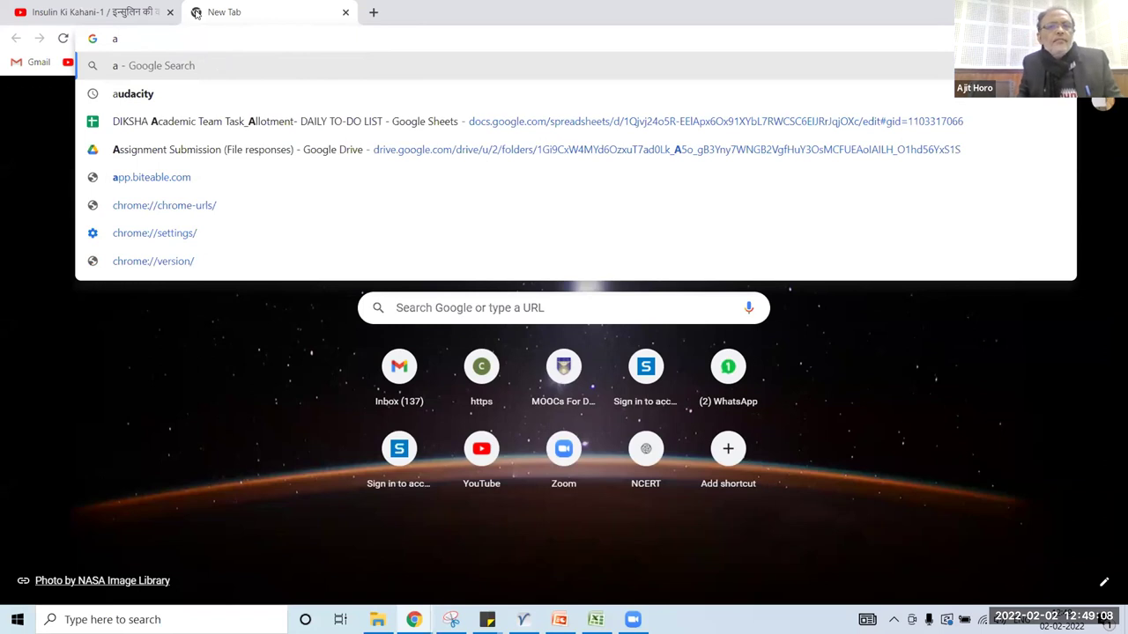
# - Search Google for "audacity" and open the Download page on audacityteam.org
pyautogui.write('y')
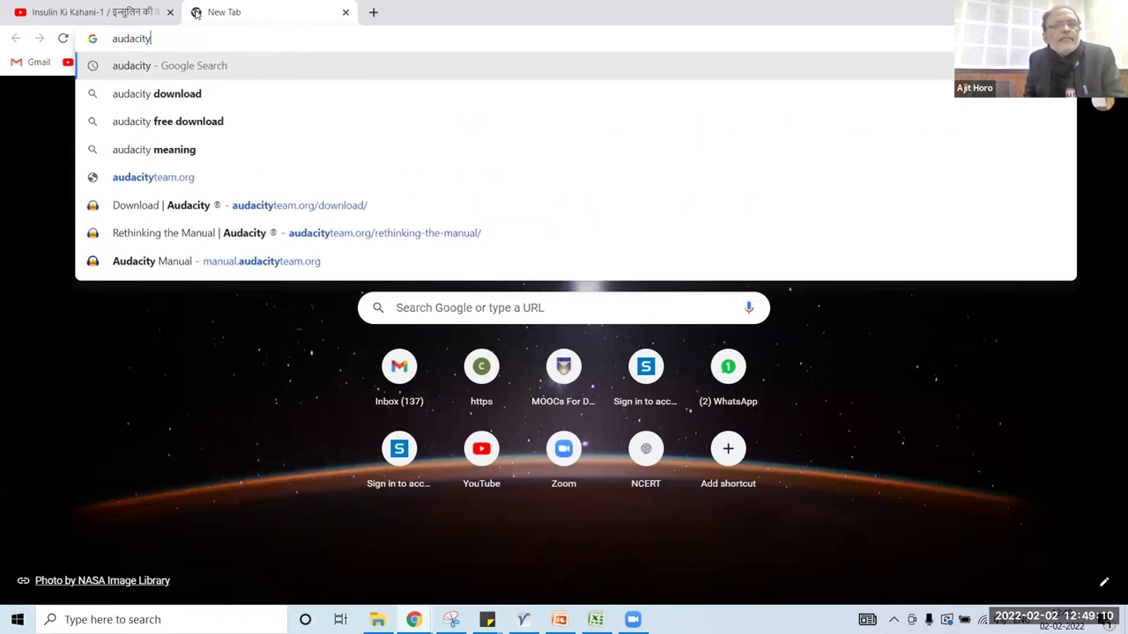
pyautogui.press('Return')
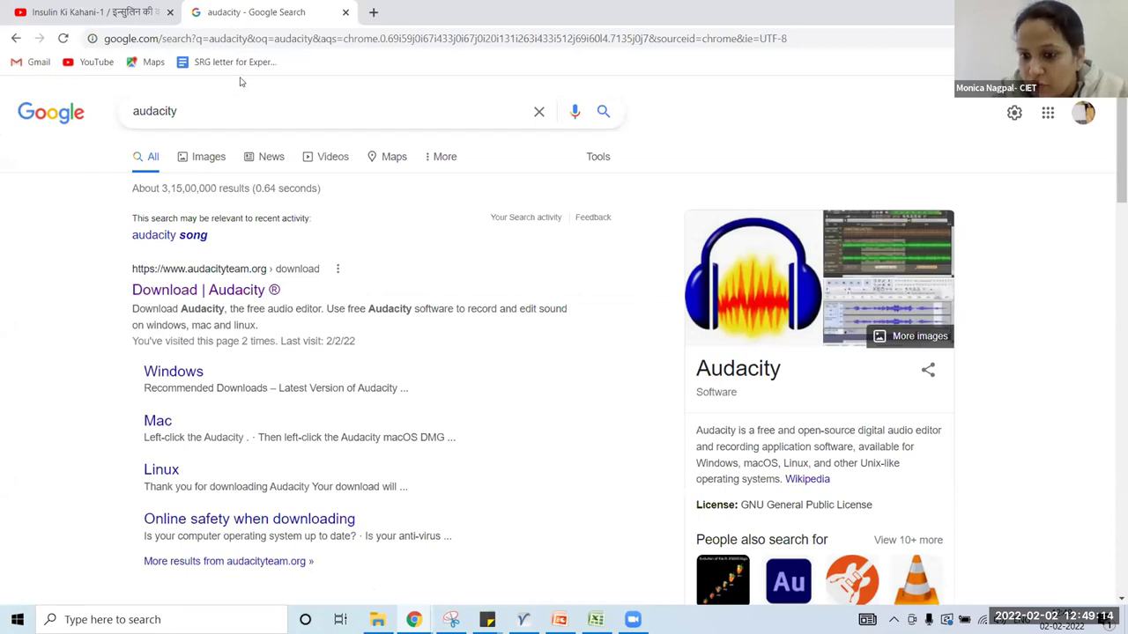
pyautogui.click(175, 298)
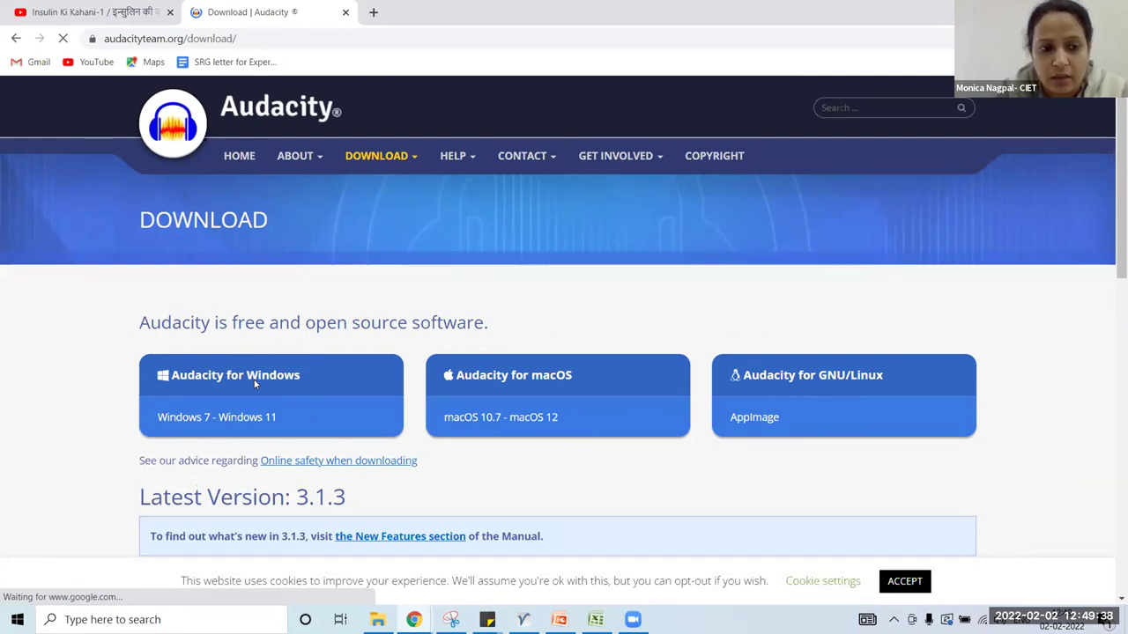
# - Open the Audacity for Windows page and download the Audacity 3.1.3 64 bit installer from the recommended downloads
pyautogui.scroll(-2, 215, 323)
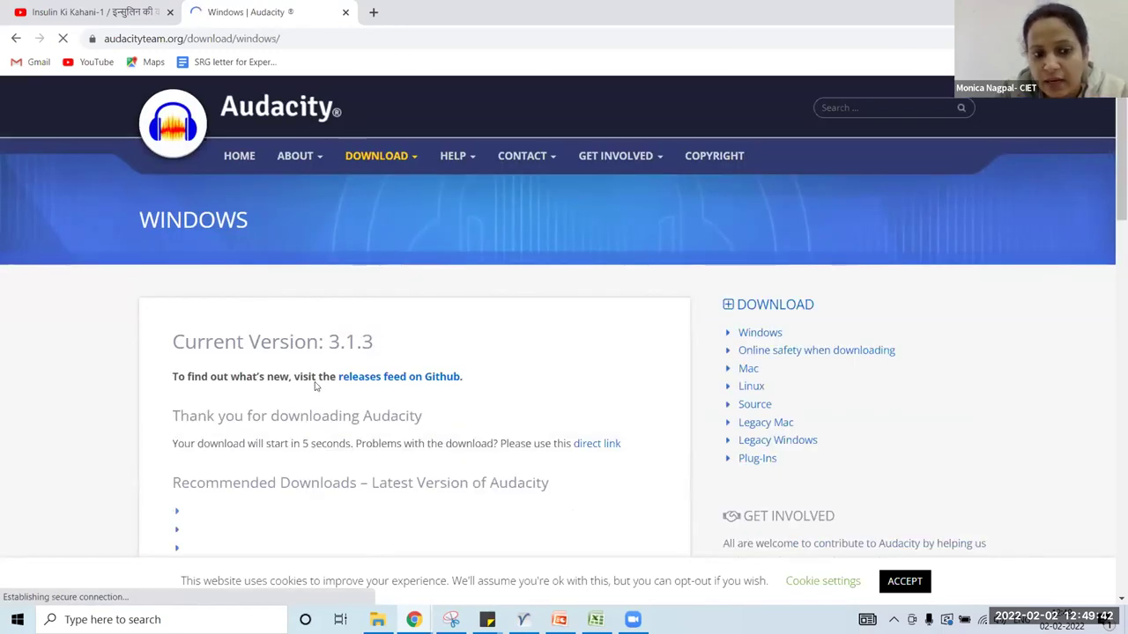
pyautogui.scroll(-2, 362, 447)
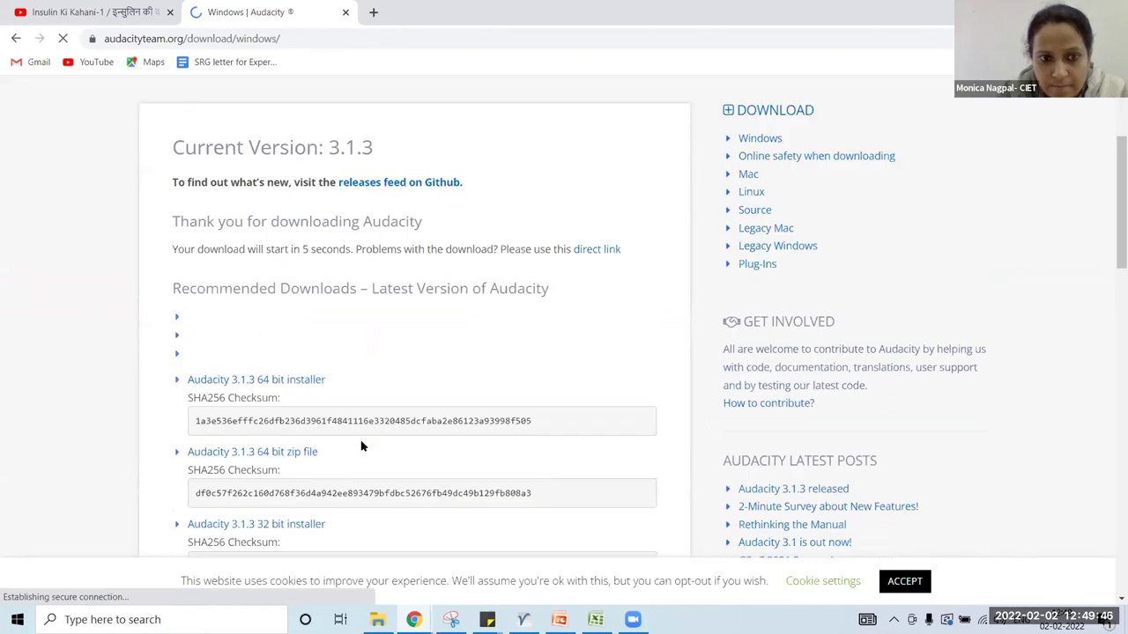
pyautogui.scroll(-2, 361, 447)
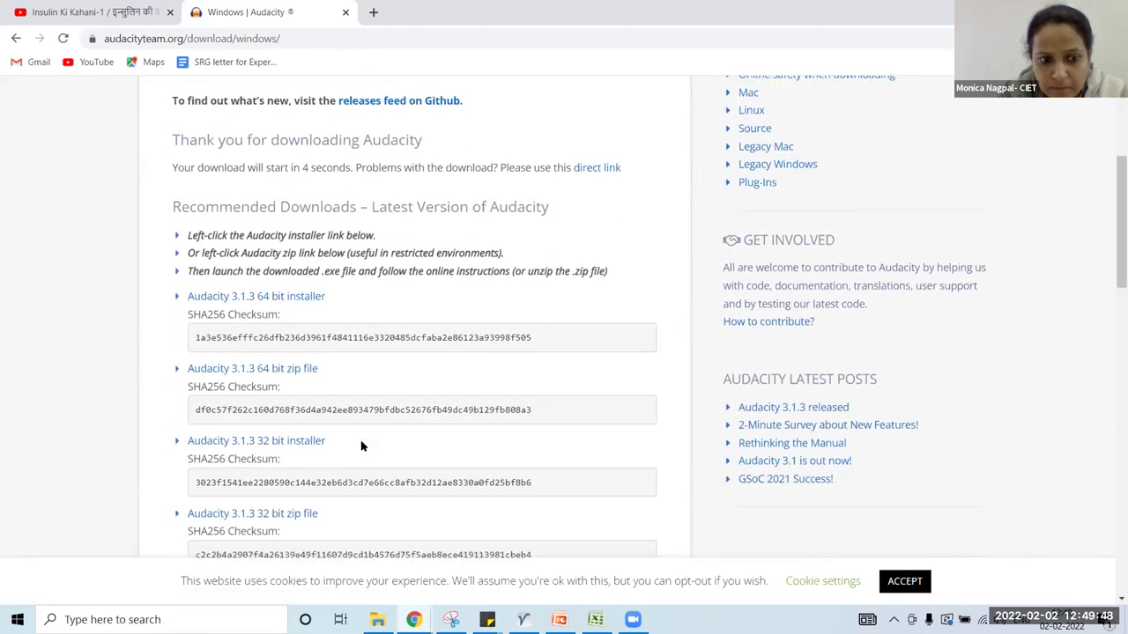
pyautogui.scroll(-3, 362, 446)
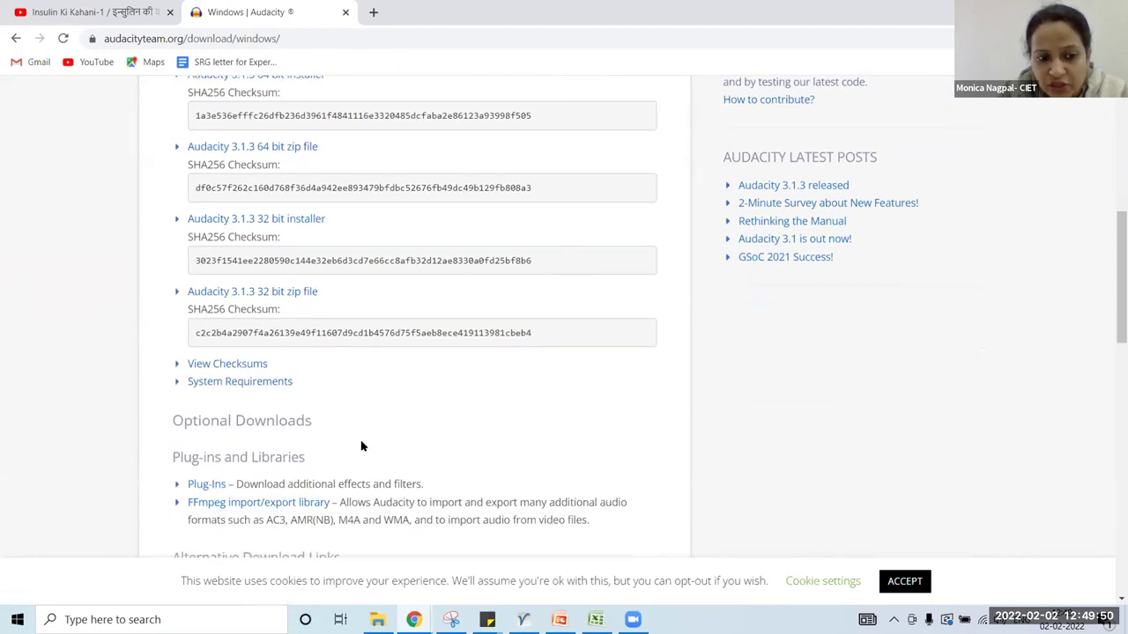
pyautogui.scroll(7, 361, 447)
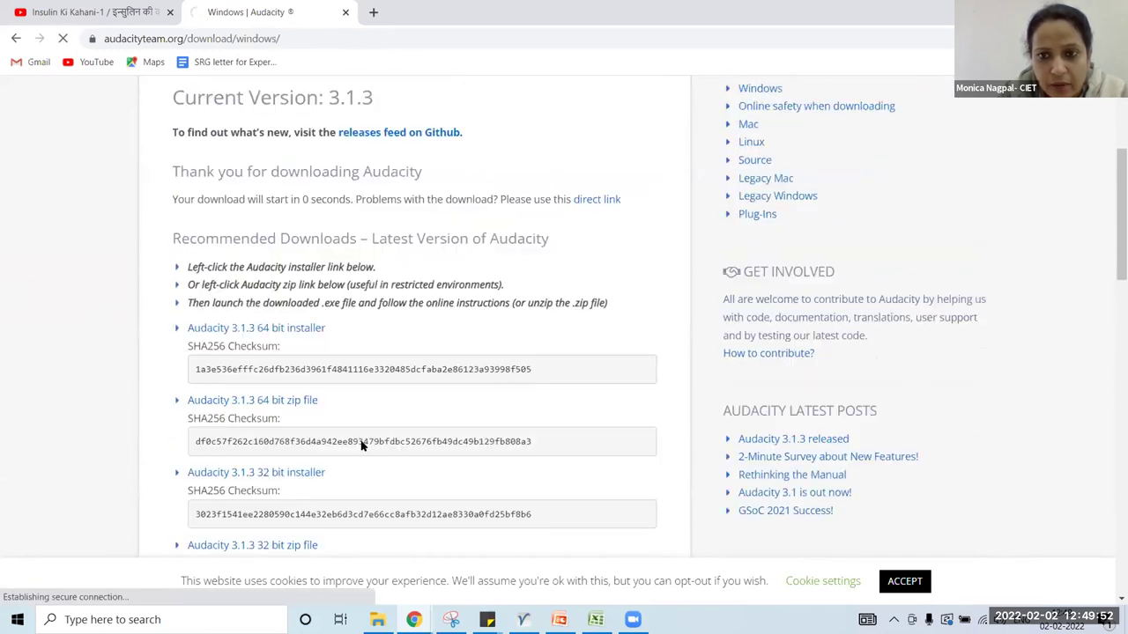
pyautogui.scroll(2, 293, 402)
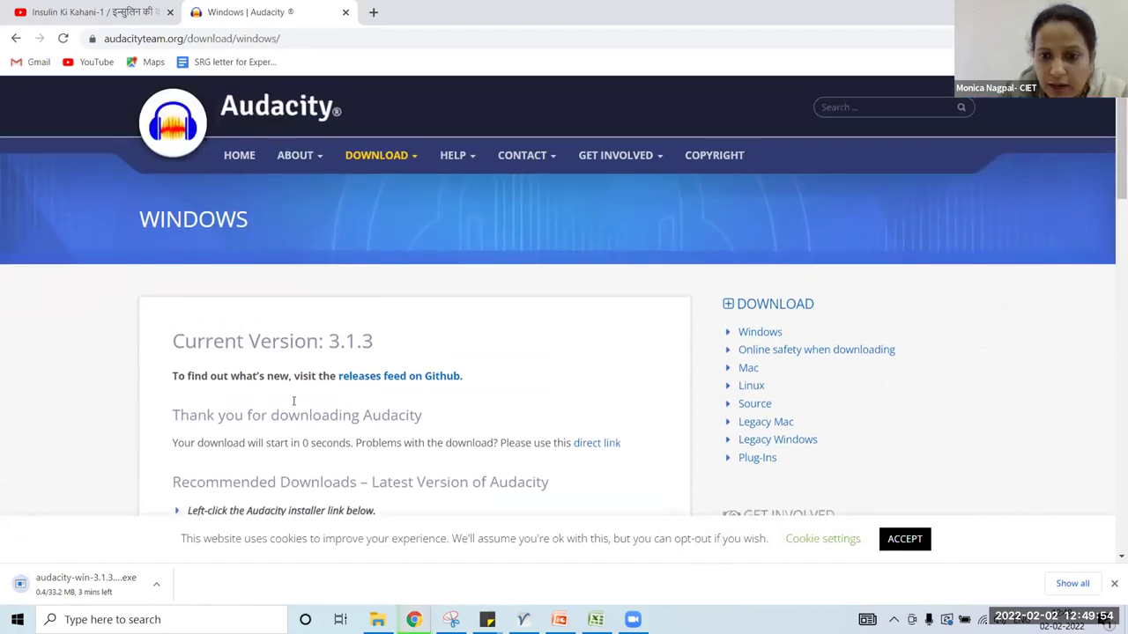
pyautogui.scroll(-3, 295, 405)
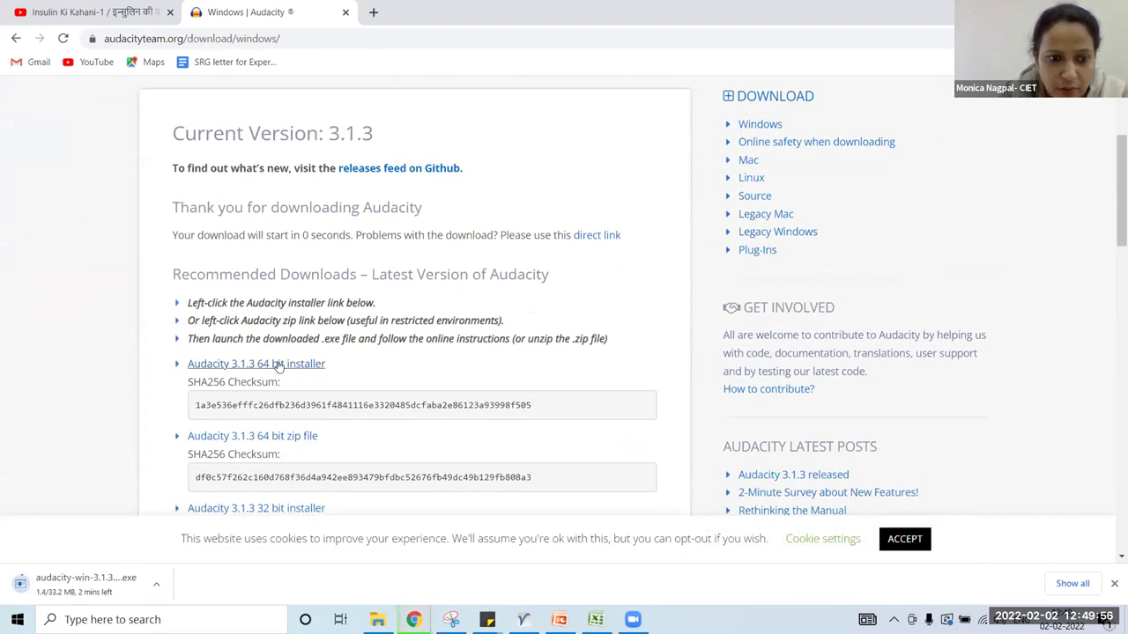
pyautogui.click(268, 365)
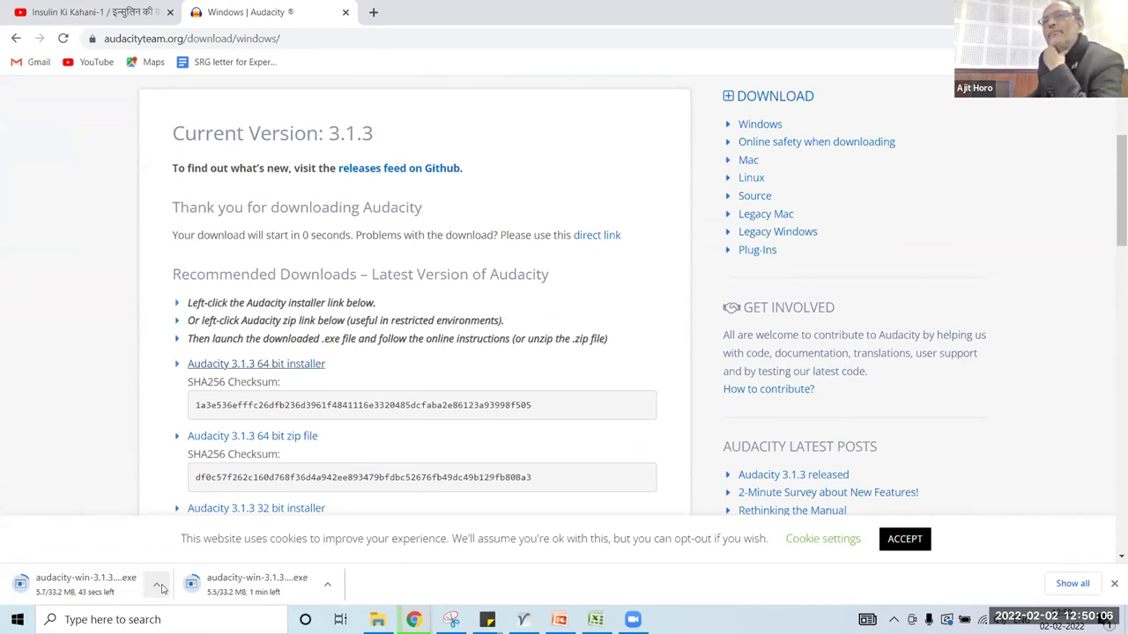
# - Show the downloaded installer in its folder and run audacity-win-3.1.3-64bit (1), allowing it past the security warning
pyautogui.scroll(-1, 298, 505)
pyautogui.scroll(-3, 298, 505)
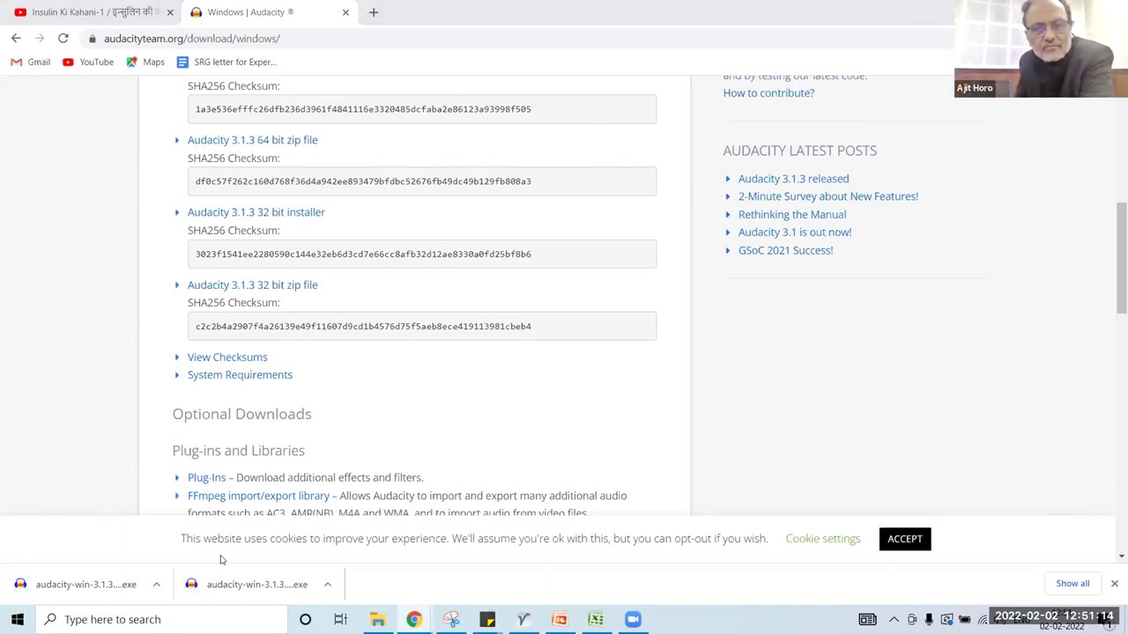
pyautogui.click(157, 586)
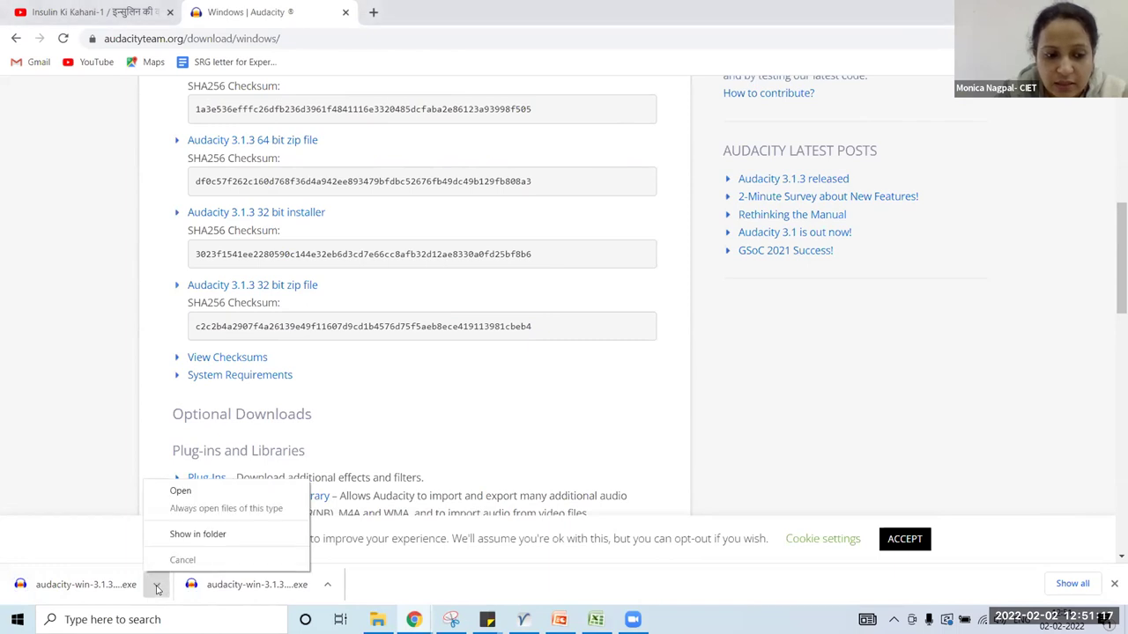
pyautogui.click(183, 533)
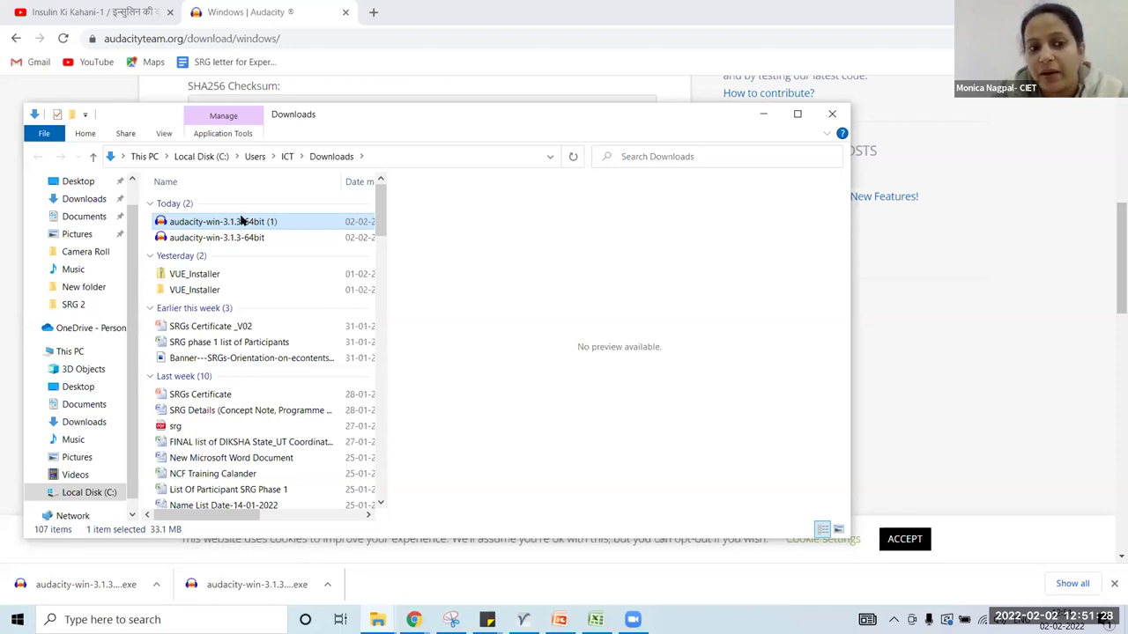
pyautogui.moveTo(232, 223)
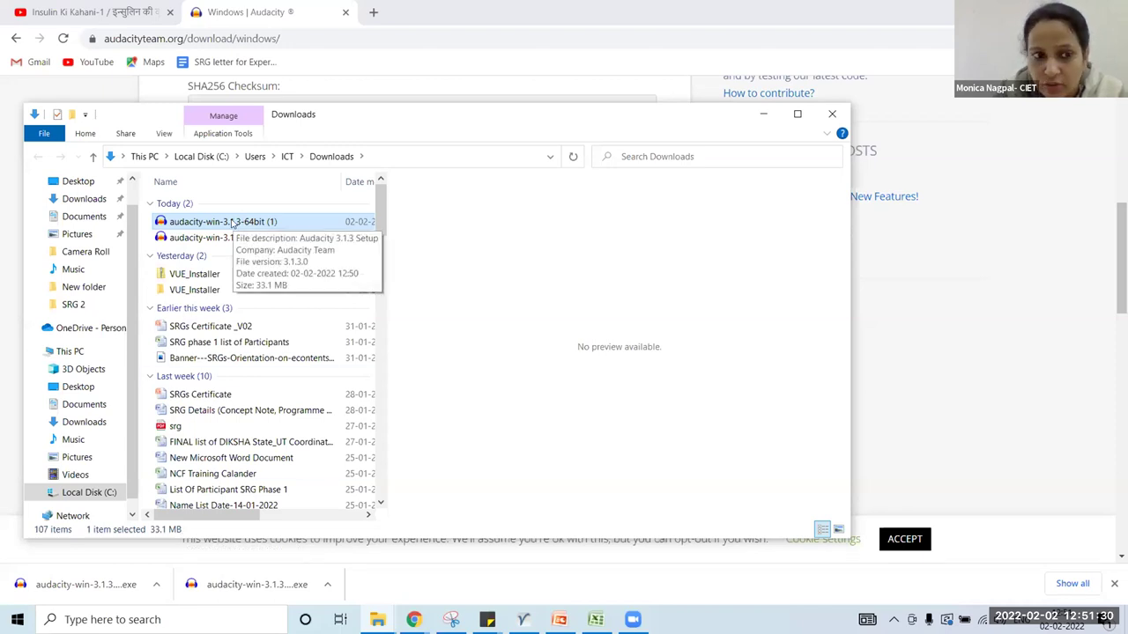
pyautogui.doubleClick(232, 222)
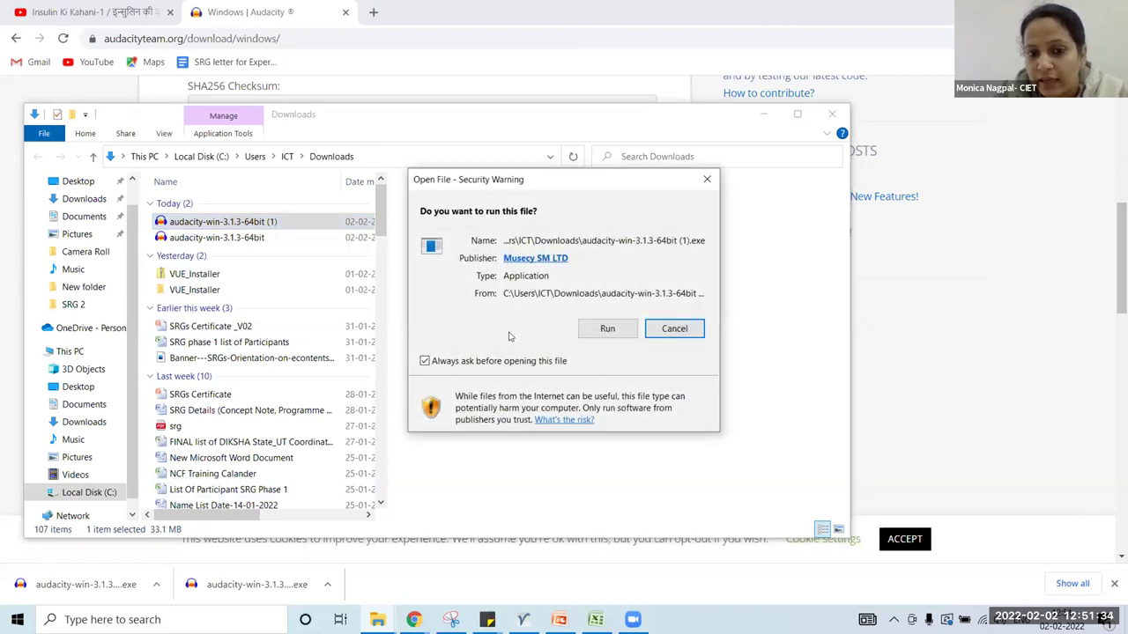
pyautogui.click(599, 329)
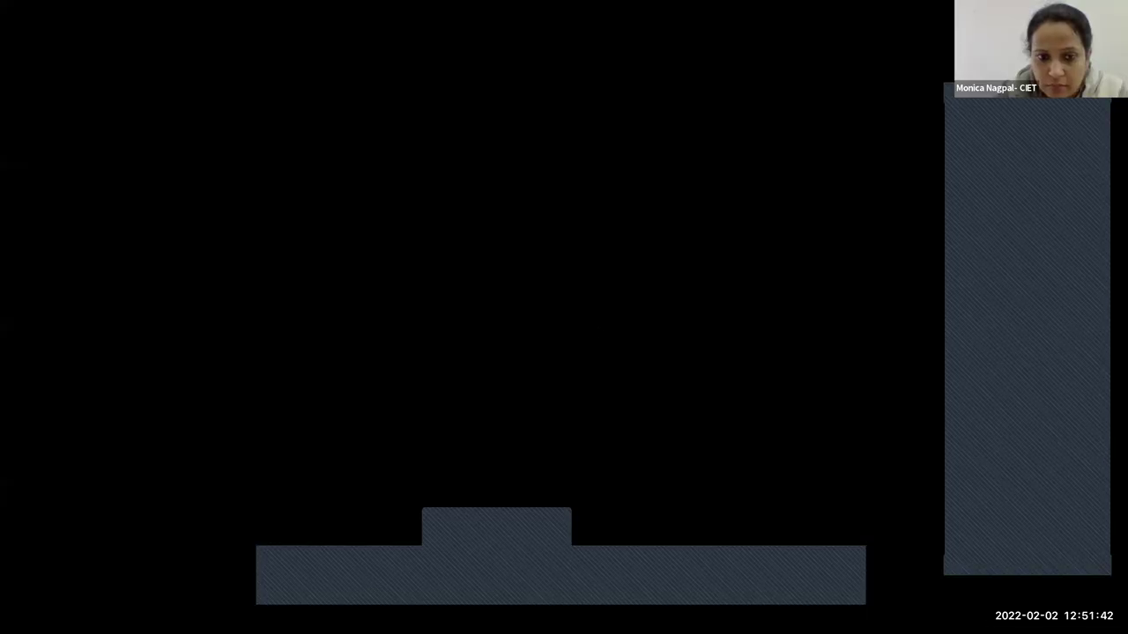
# - Allow the installer to make changes, choose English as setup language, and accept the destination folder C:\Program Files\Audacity
pyautogui.click(403, 529)
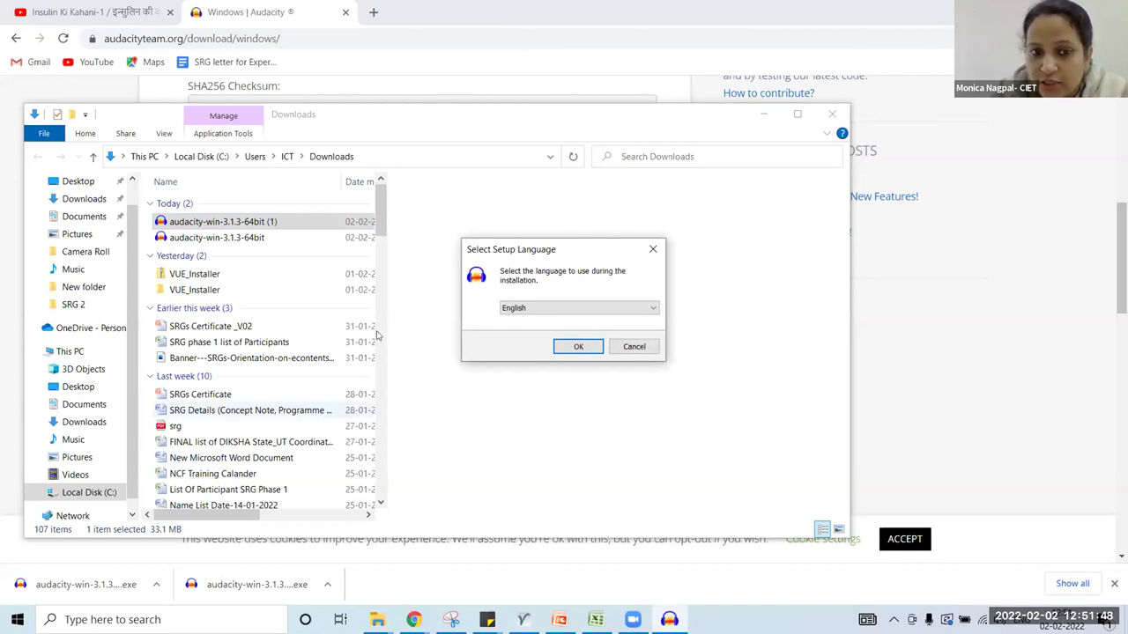
pyautogui.click(578, 347)
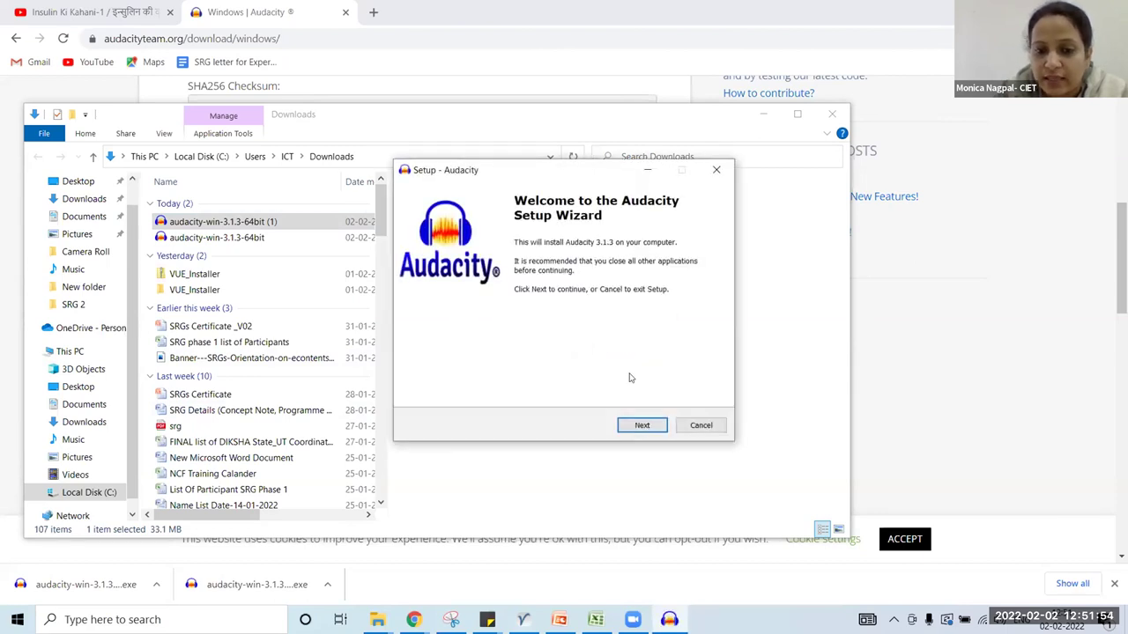
pyautogui.click(641, 427)
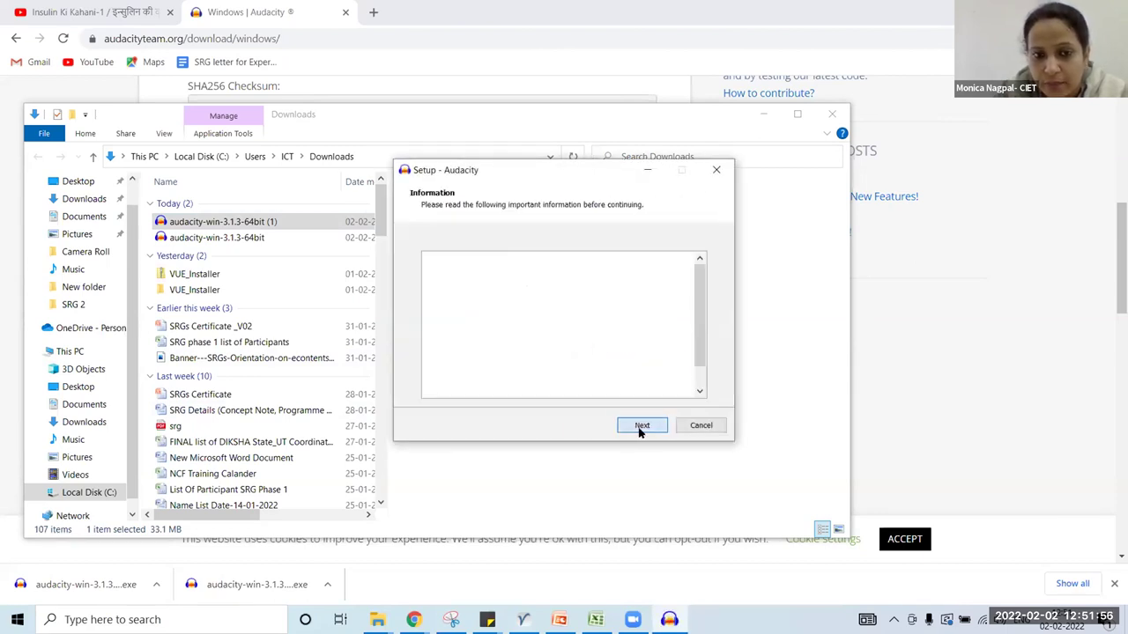
pyautogui.click(645, 427)
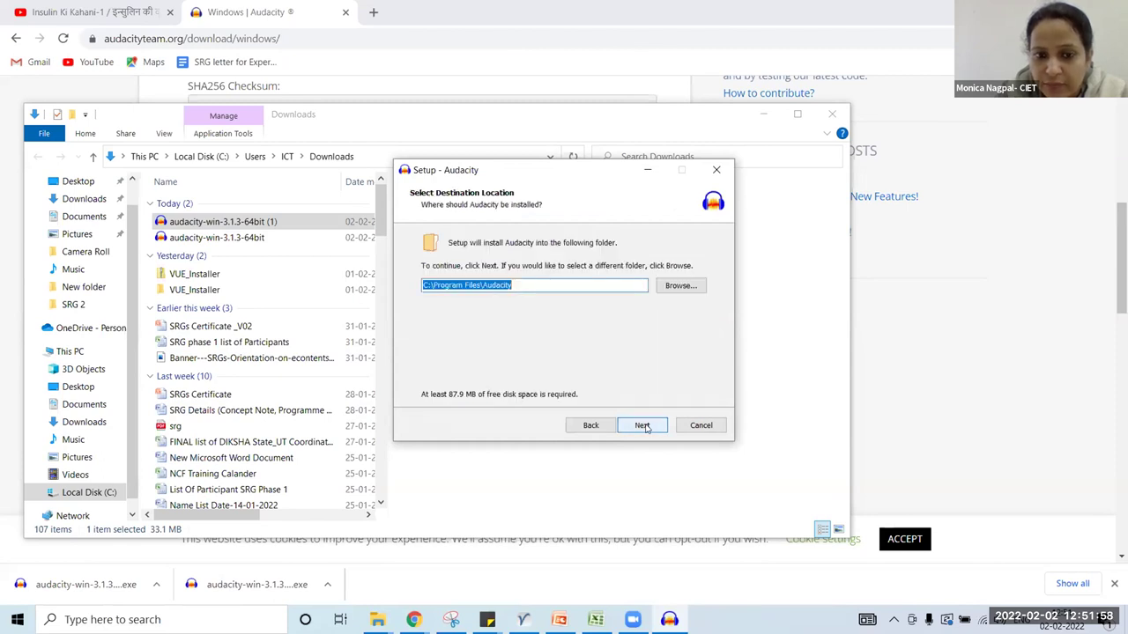
pyautogui.click(645, 426)
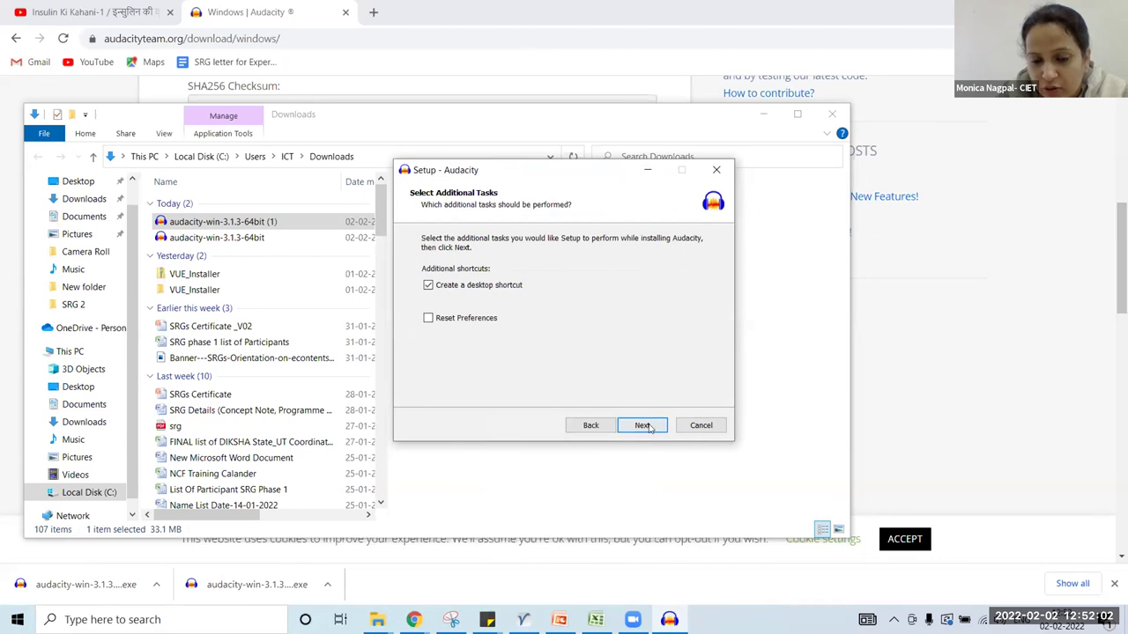
# - Install Audacity with a desktop shortcut and without resetting preferences, then finish setup with Launch Audacity enabled
pyautogui.click(644, 427)
pyautogui.click(644, 426)
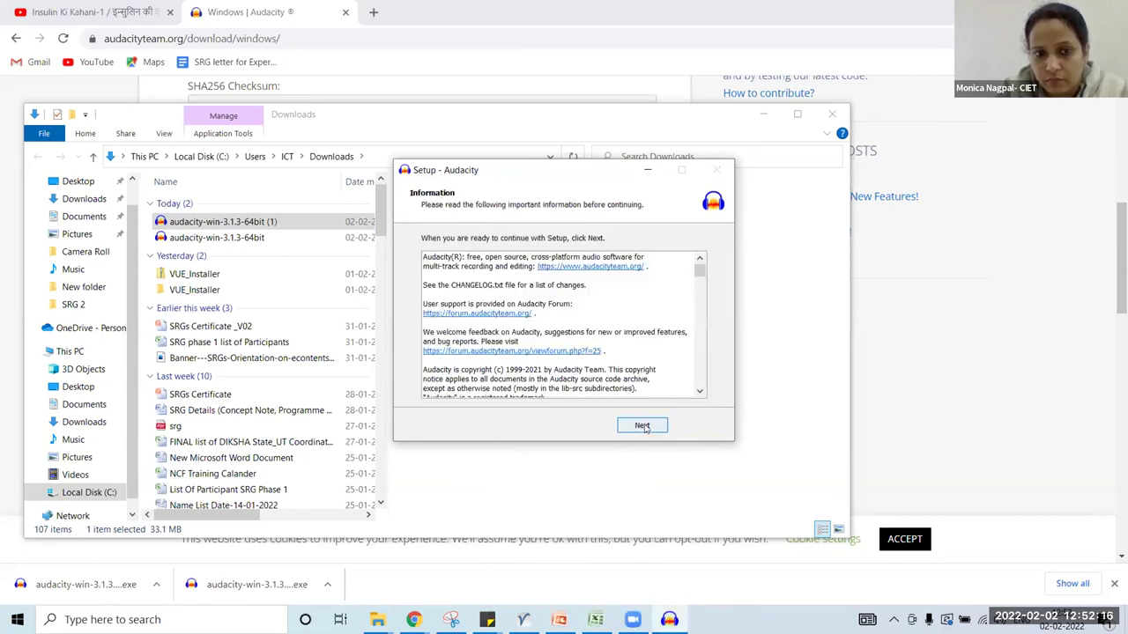
pyautogui.click(645, 428)
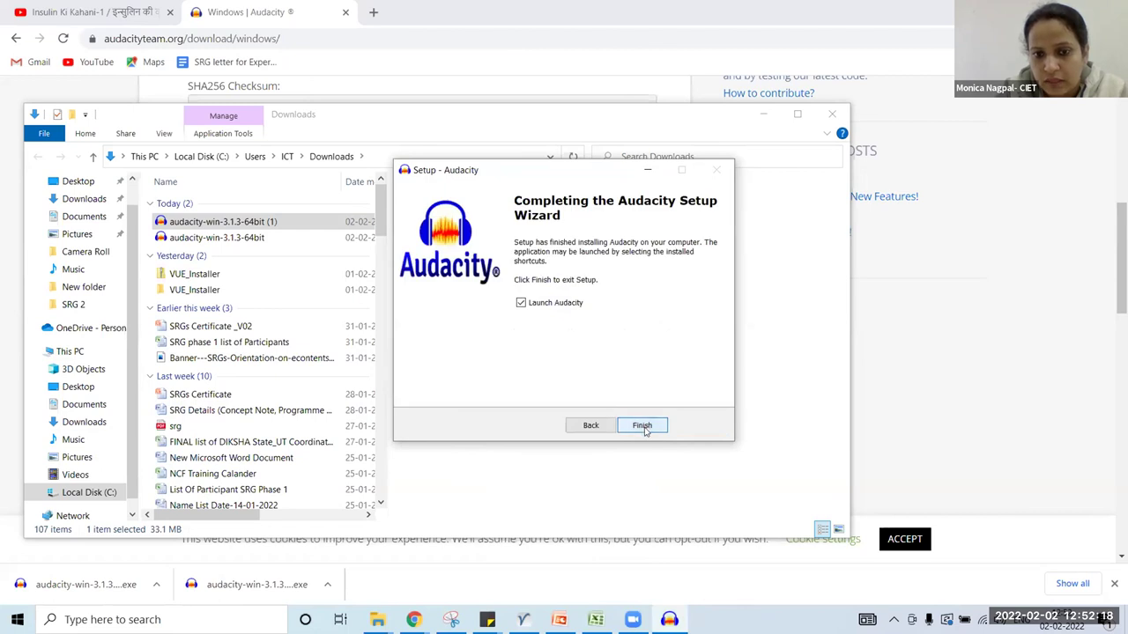
pyautogui.click(642, 427)
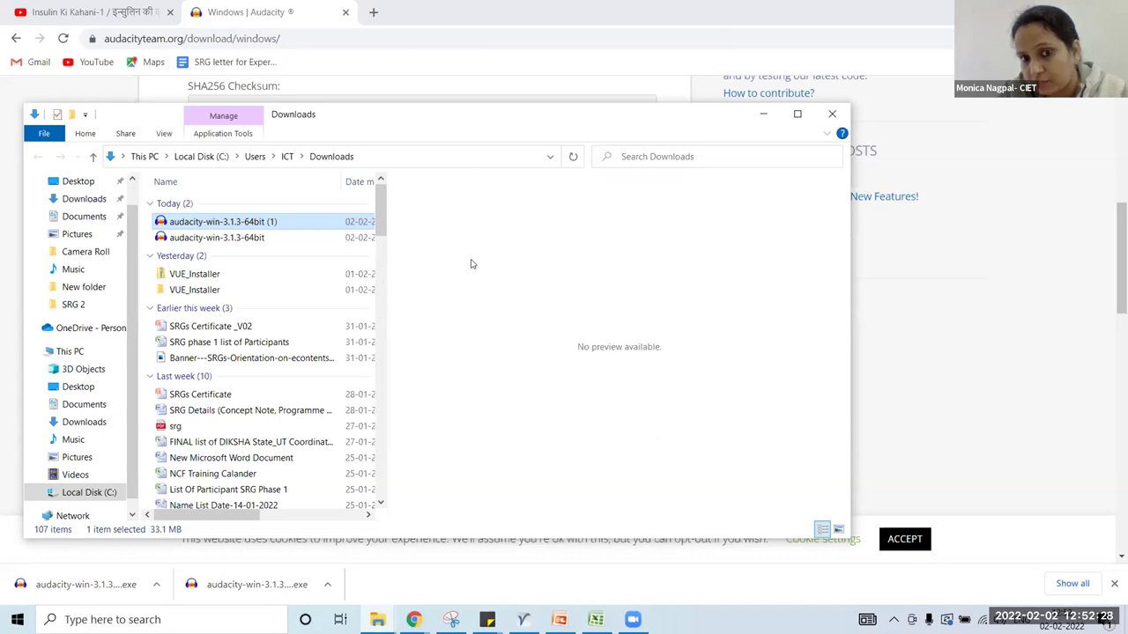
# - Minimize the Downloads folder window and dismiss Audacity's app update notice and welcome dialog
pyautogui.click(769, 113)
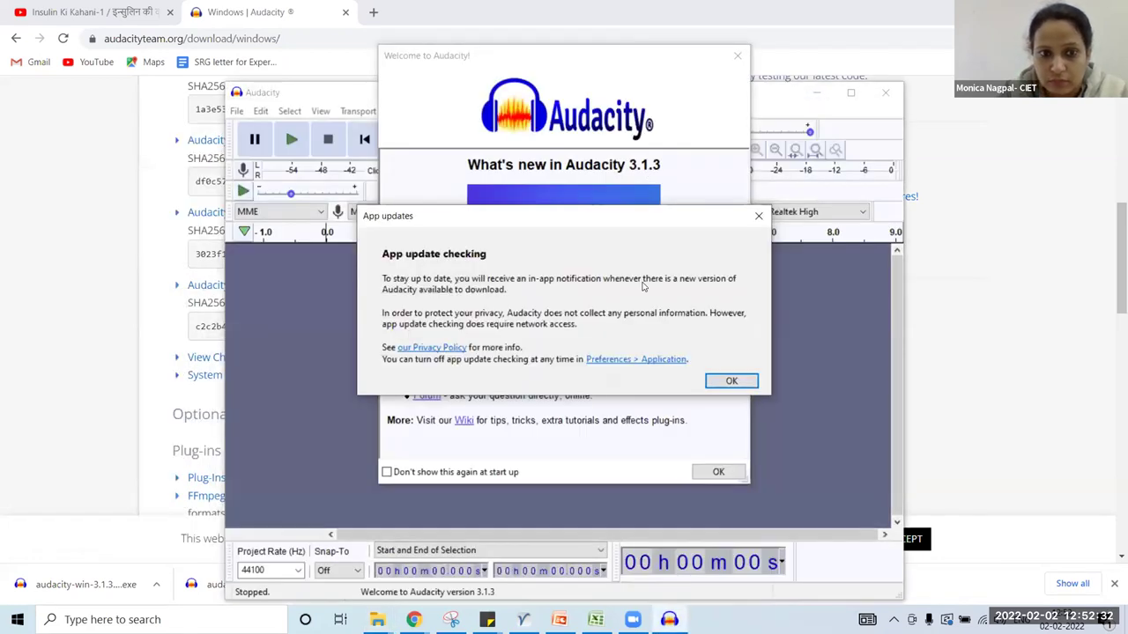
pyautogui.click(759, 216)
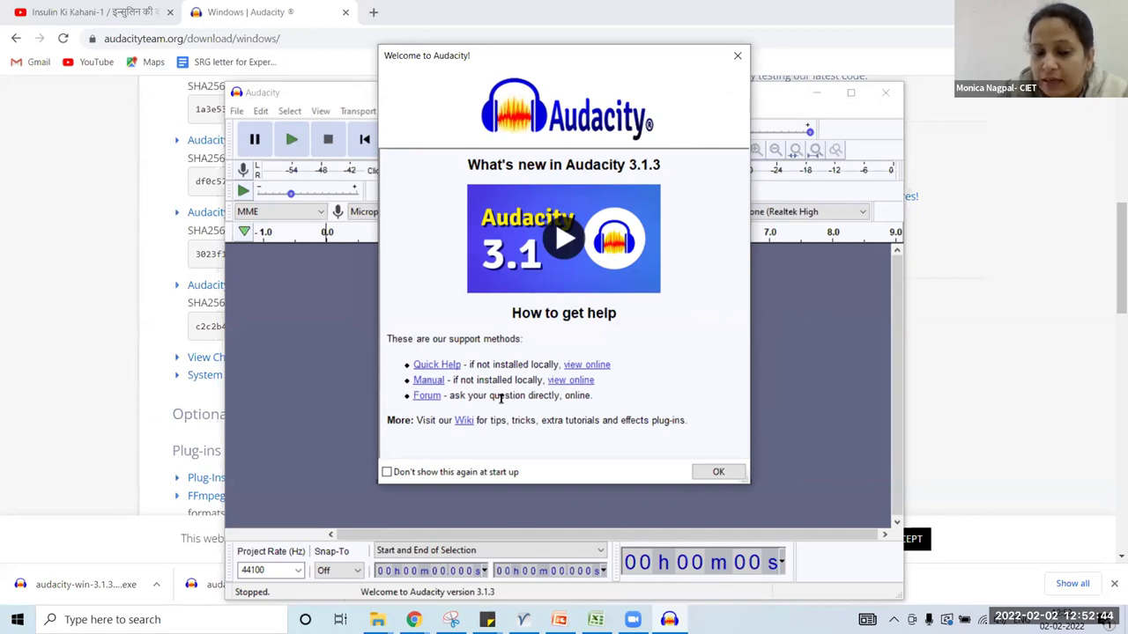
pyautogui.click(712, 473)
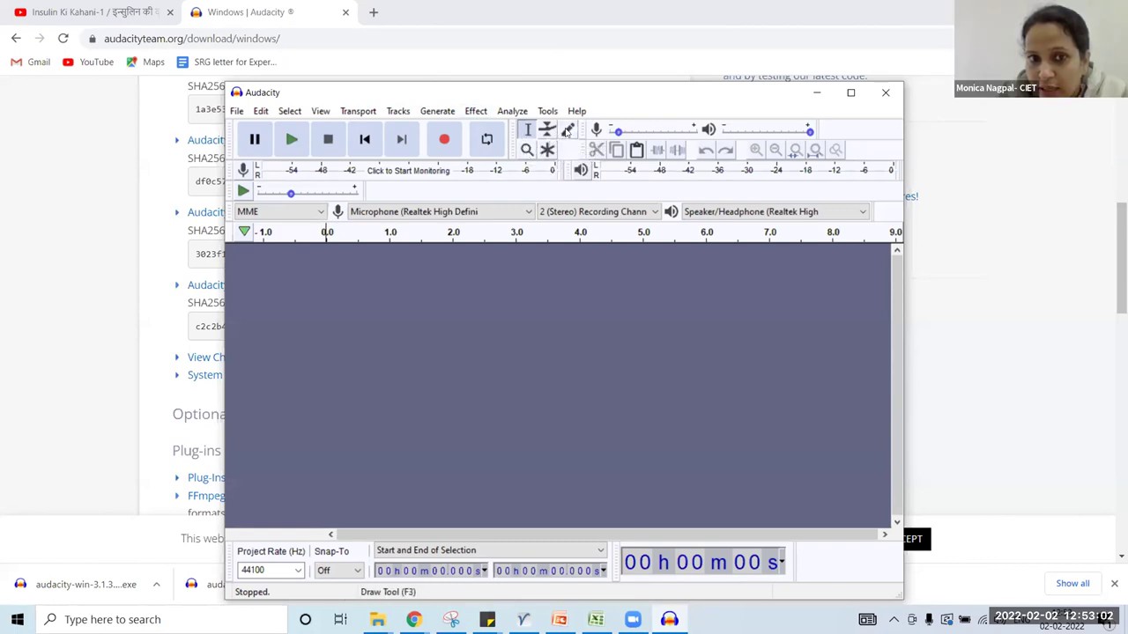
pyautogui.click(398, 112)
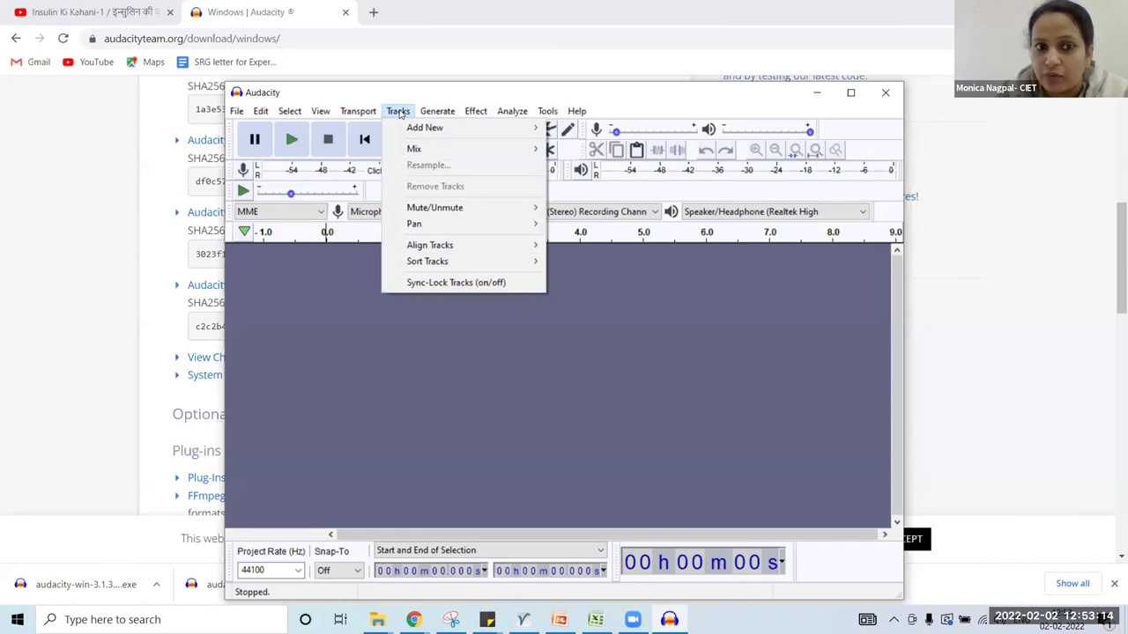
pyautogui.moveTo(451, 104)
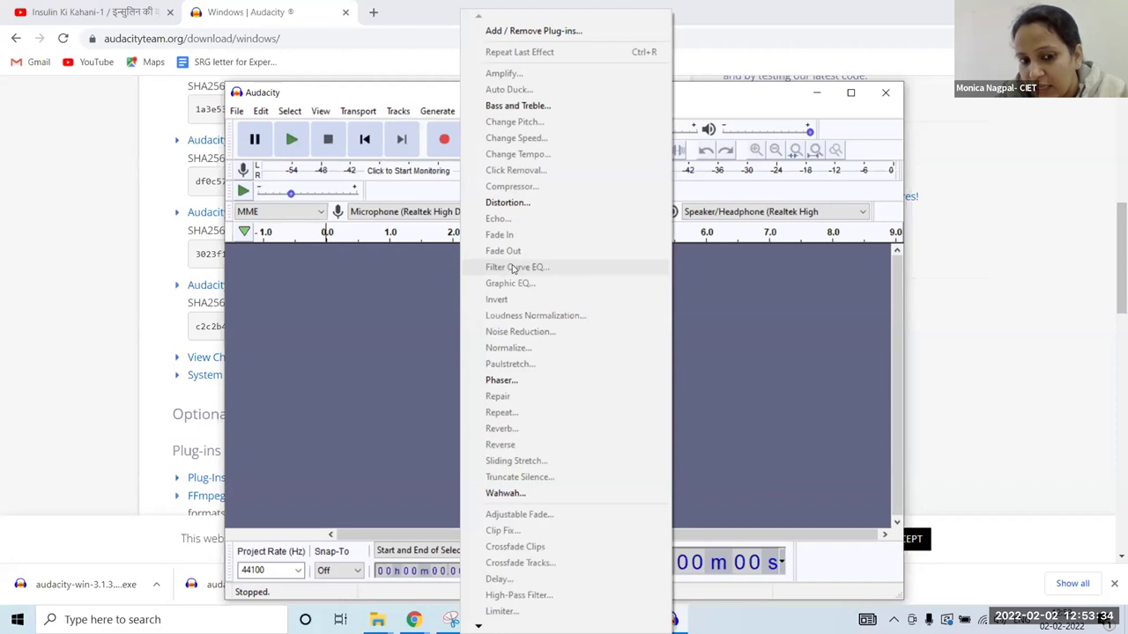
pyautogui.click(301, 382)
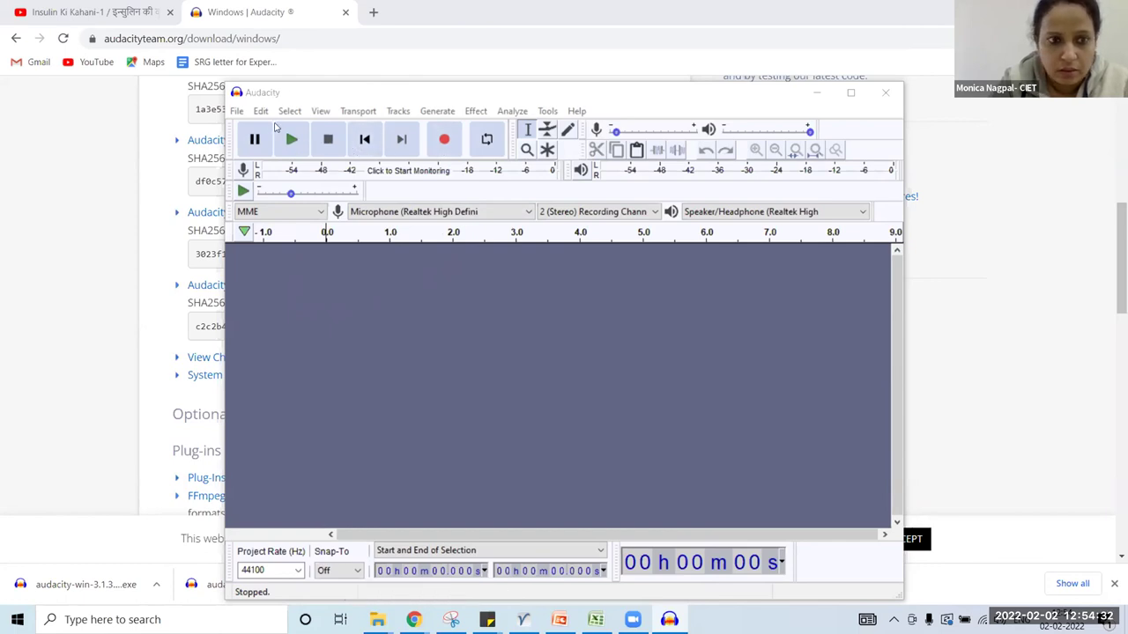
pyautogui.click(254, 141)
pyautogui.click(254, 141)
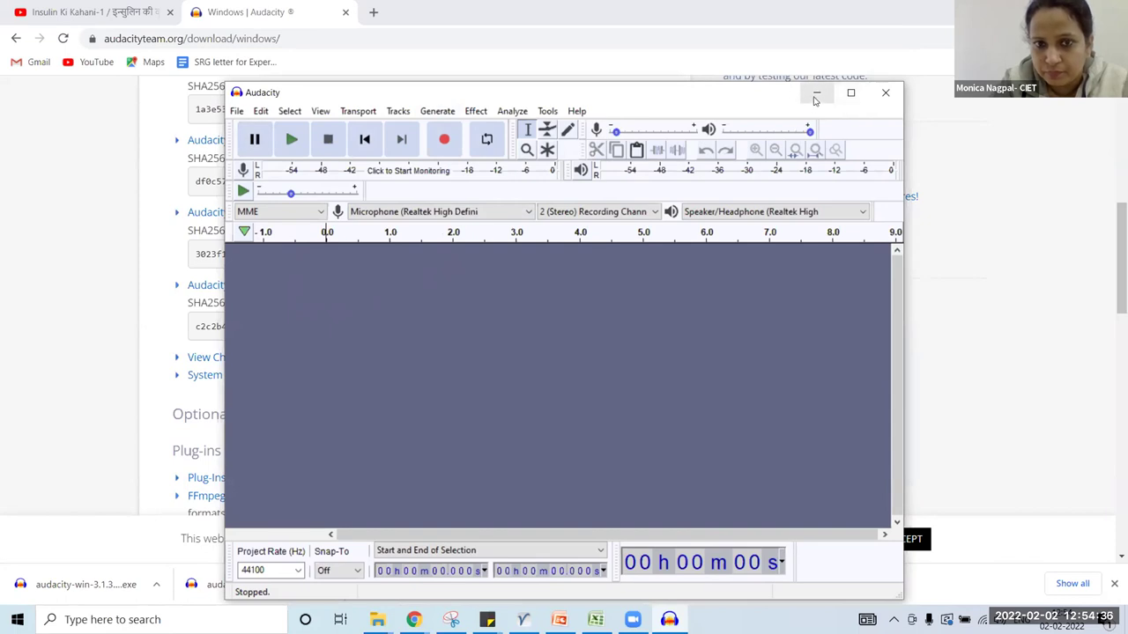